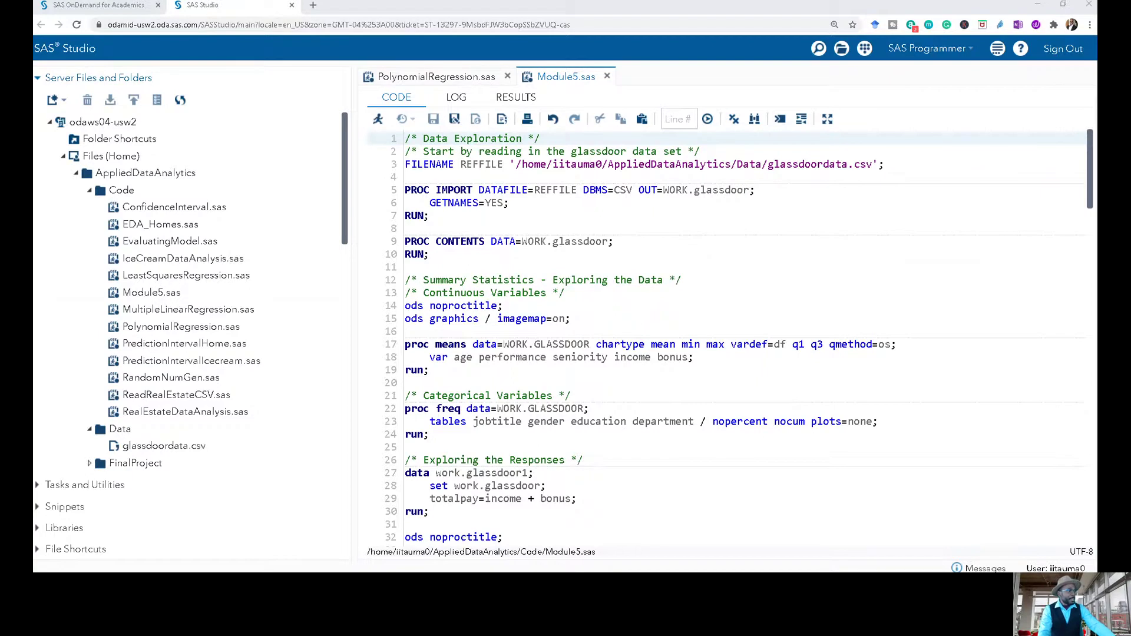
Open LeastSquaresRegression.sas and run its icecream data step, lines 3–7, creating the 30-row WORK.ICECREAM.
double_click(167, 281)
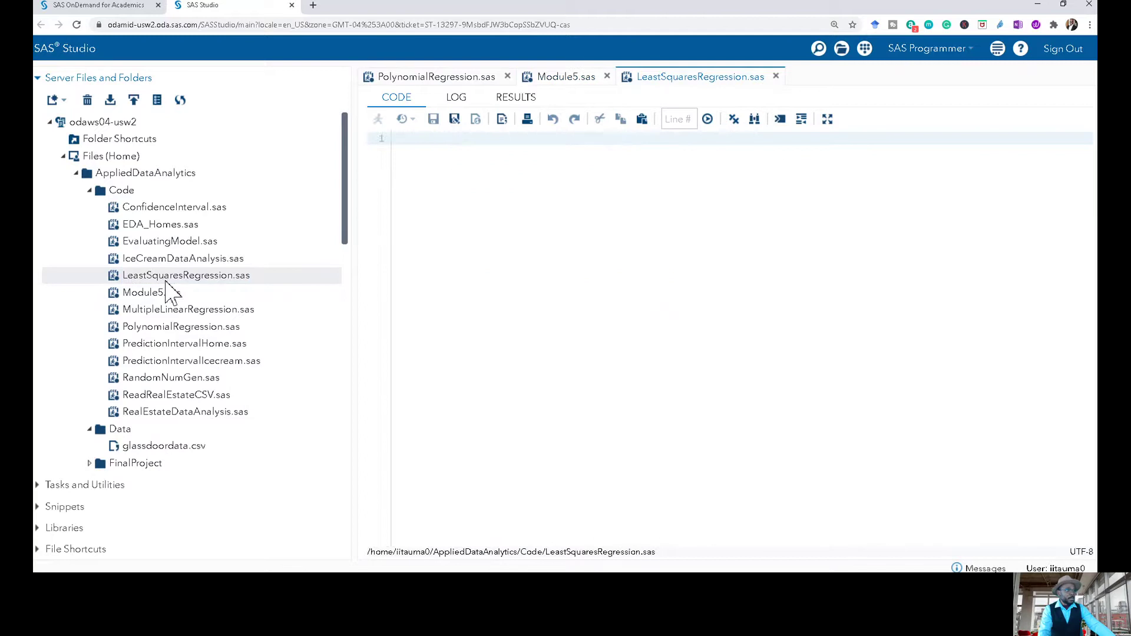
left_click(475, 219)
left_click_drag(457, 222, 404, 170)
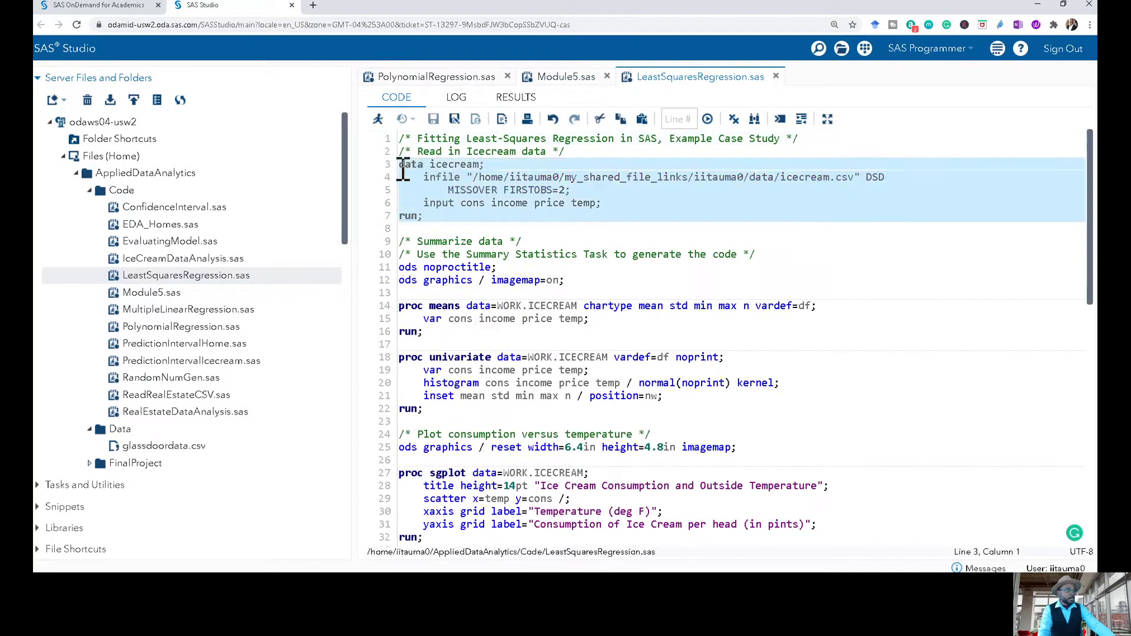
left_click(377, 119)
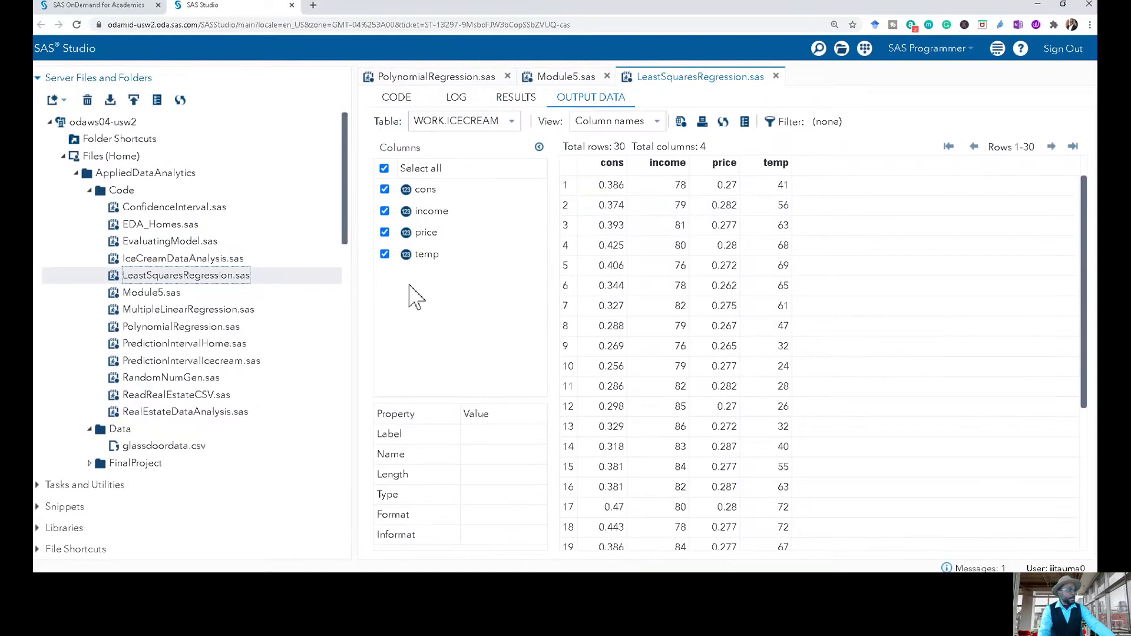
left_click(58, 485)
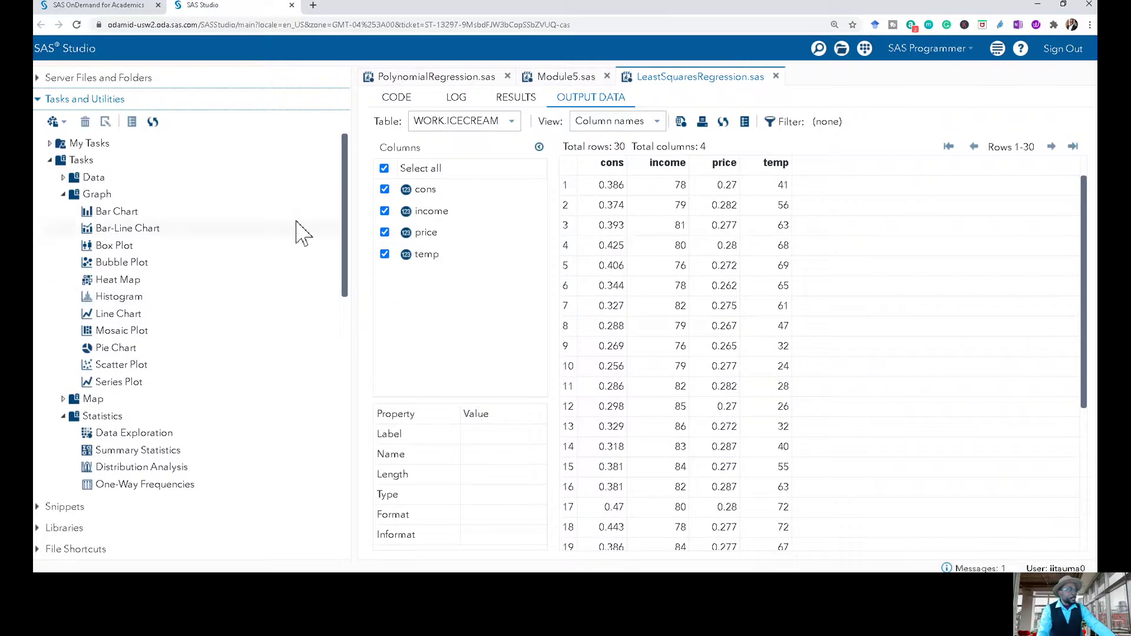
left_click(49, 79)
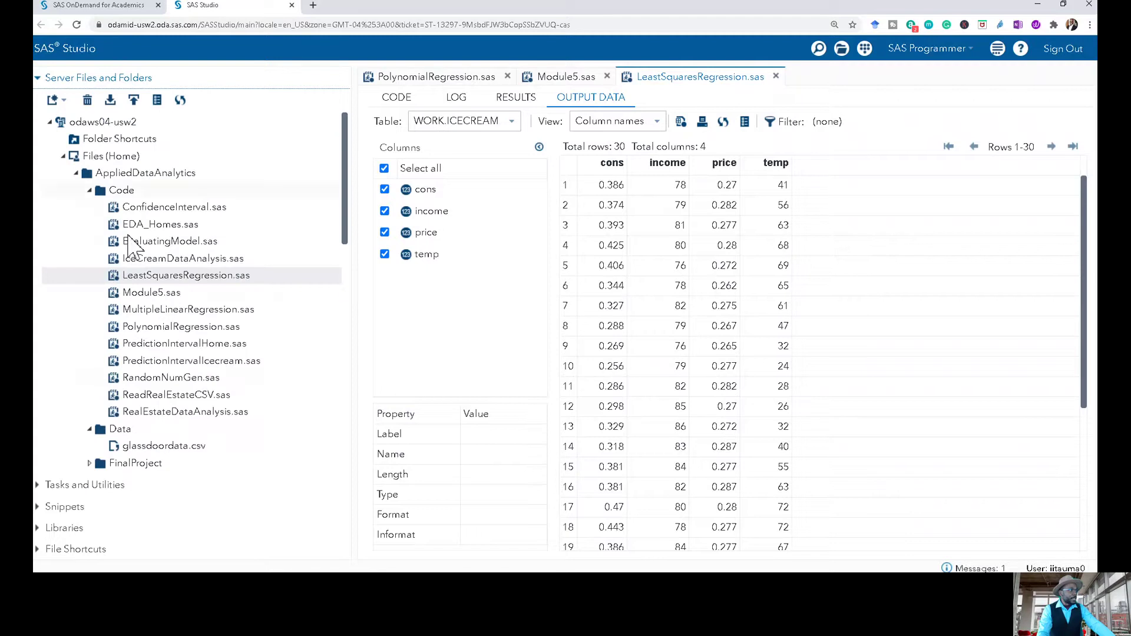
Open ReadRealEstateCSV.sas and select its FILENAME and PROC IMPORT code, lines 4–10.
left_click(137, 413)
double_click(137, 413)
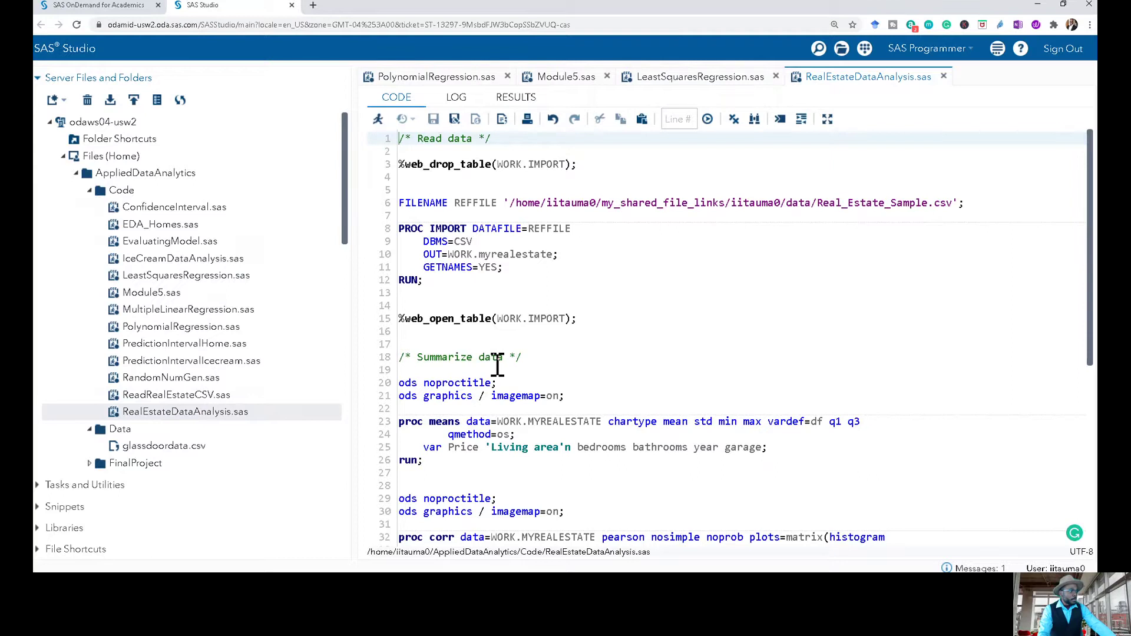
double_click(177, 395)
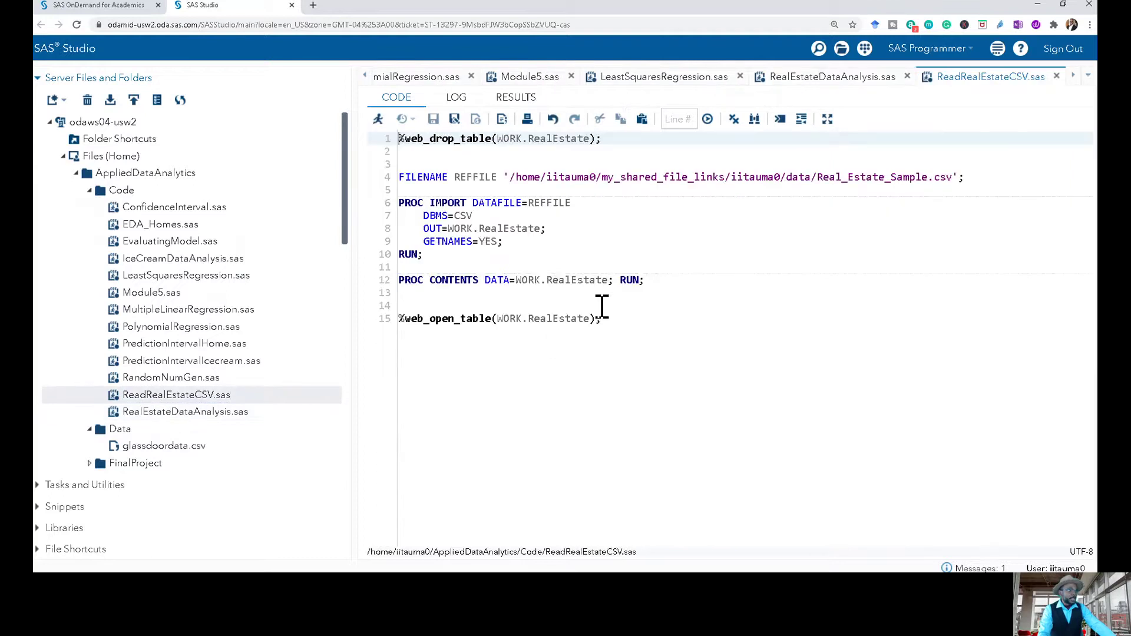
left_click(547, 256)
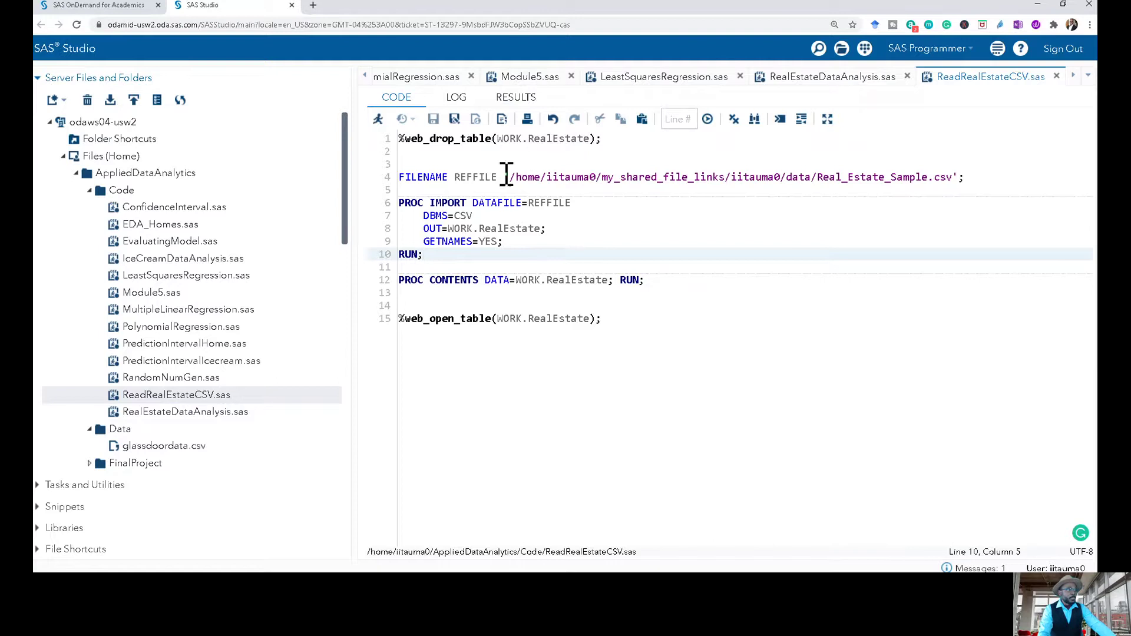
left_click(412, 139)
left_click(430, 323)
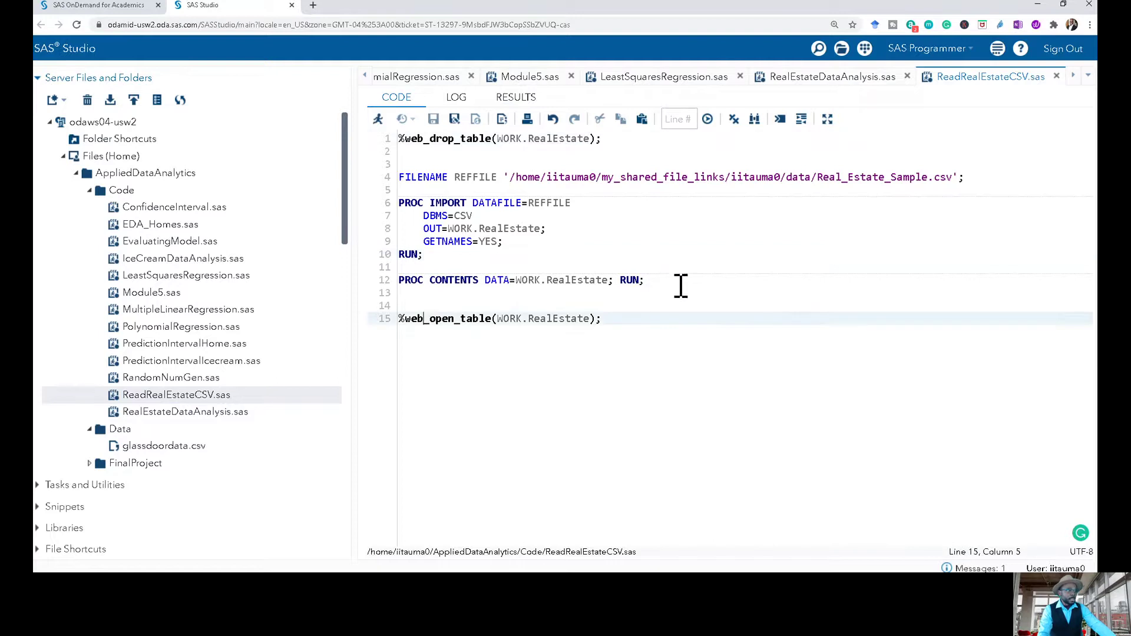
left_click_drag(677, 285, 391, 185)
left_click(430, 257)
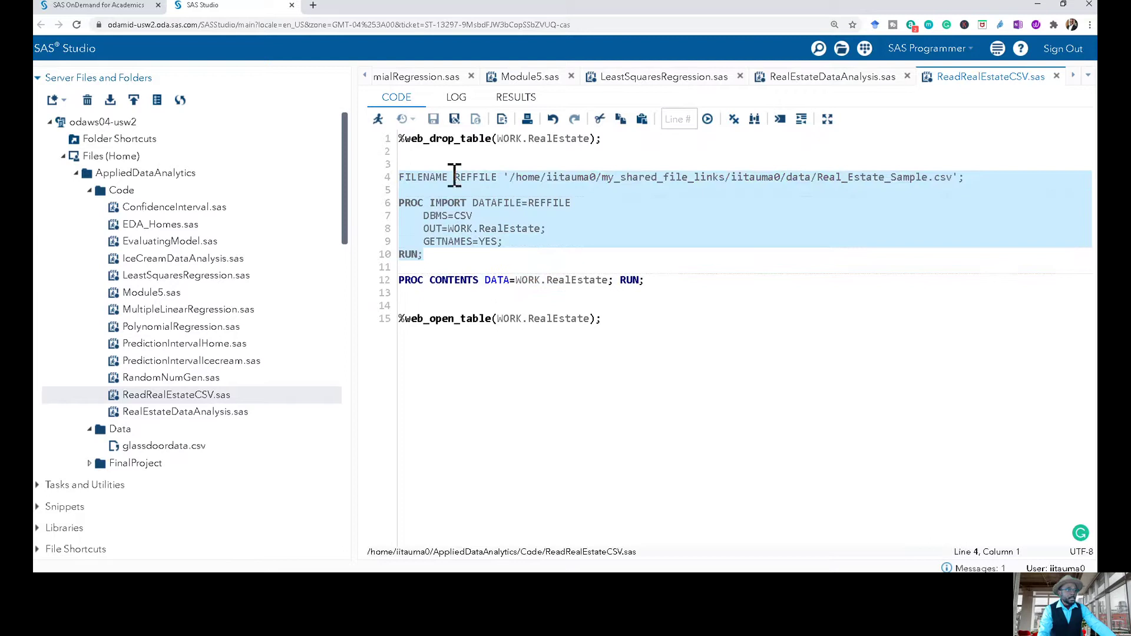
Run the import into WORK.REALESTATE and start a new Scatter Plot task from Tasks > Graph.
left_click(377, 119)
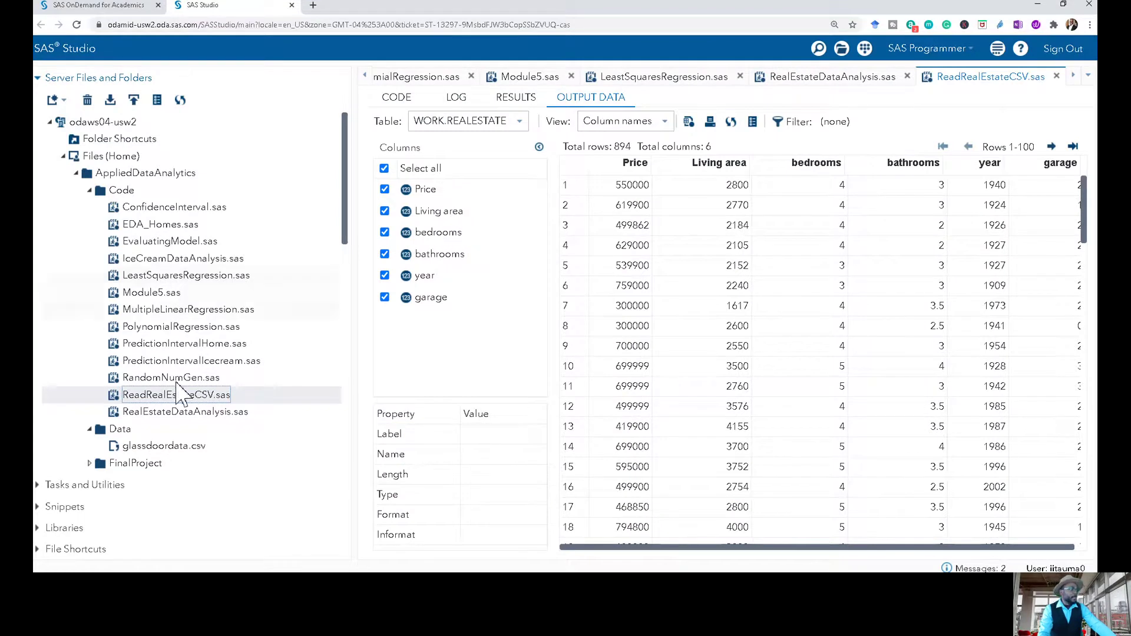
left_click(97, 485)
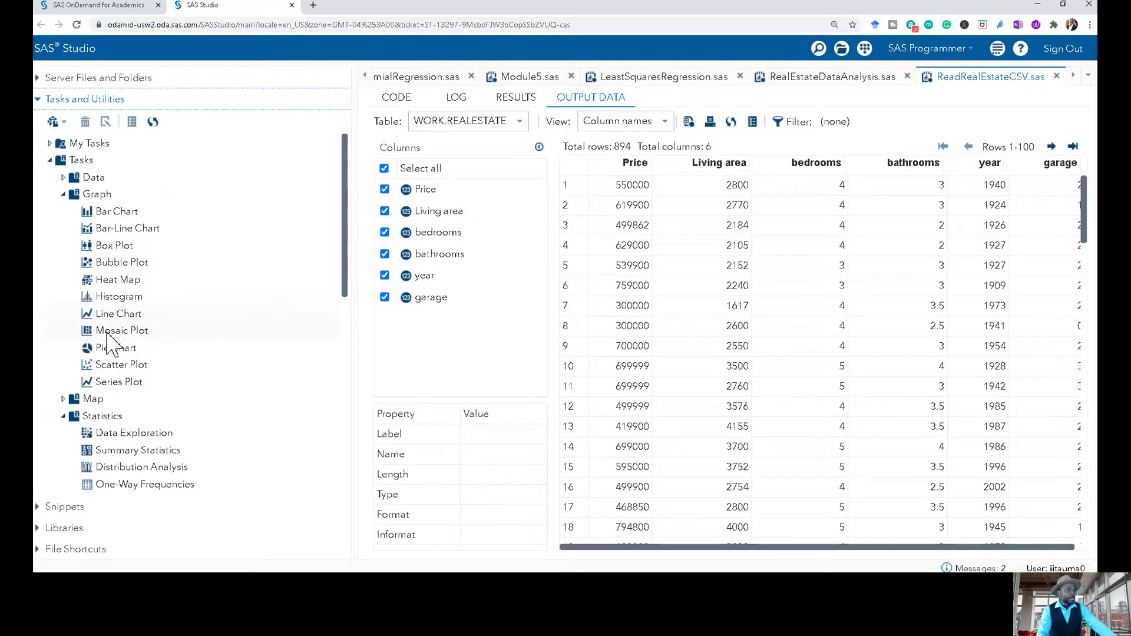
double_click(106, 367)
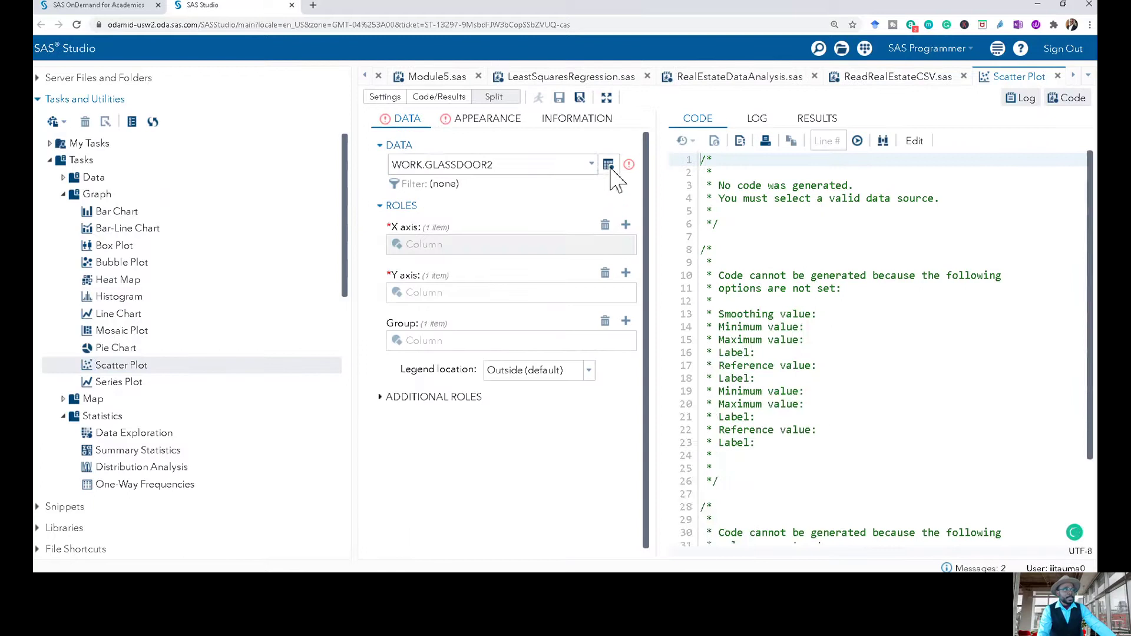
Set the scatter plot's data source to WORK.REALESTATE.
left_click(620, 165)
scroll(550, 328, "down", 1)
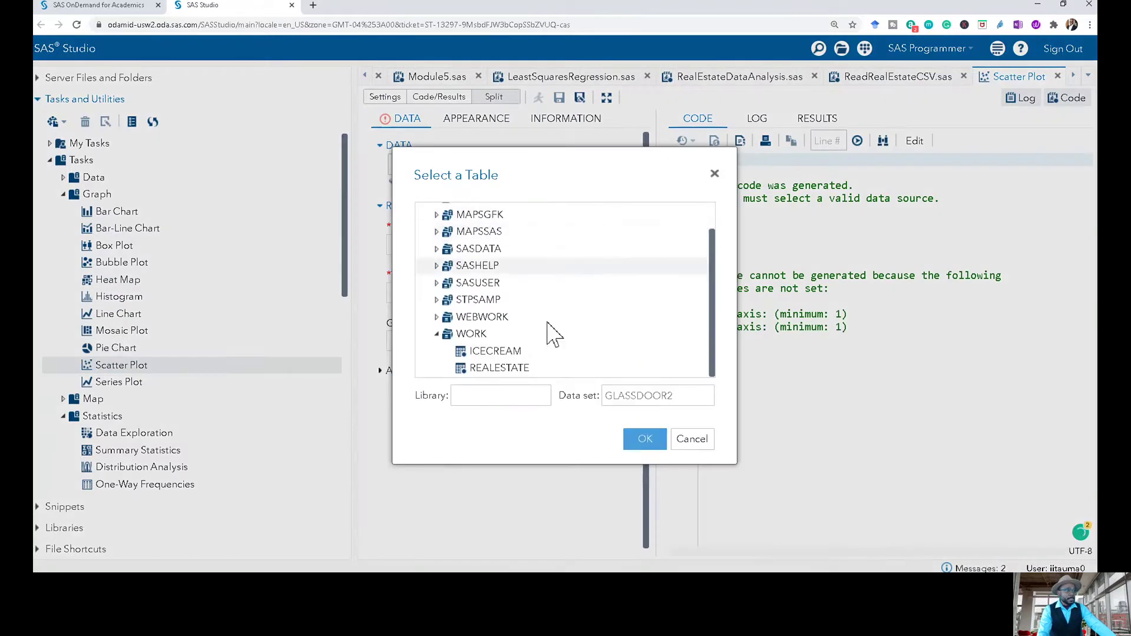
left_click(471, 371)
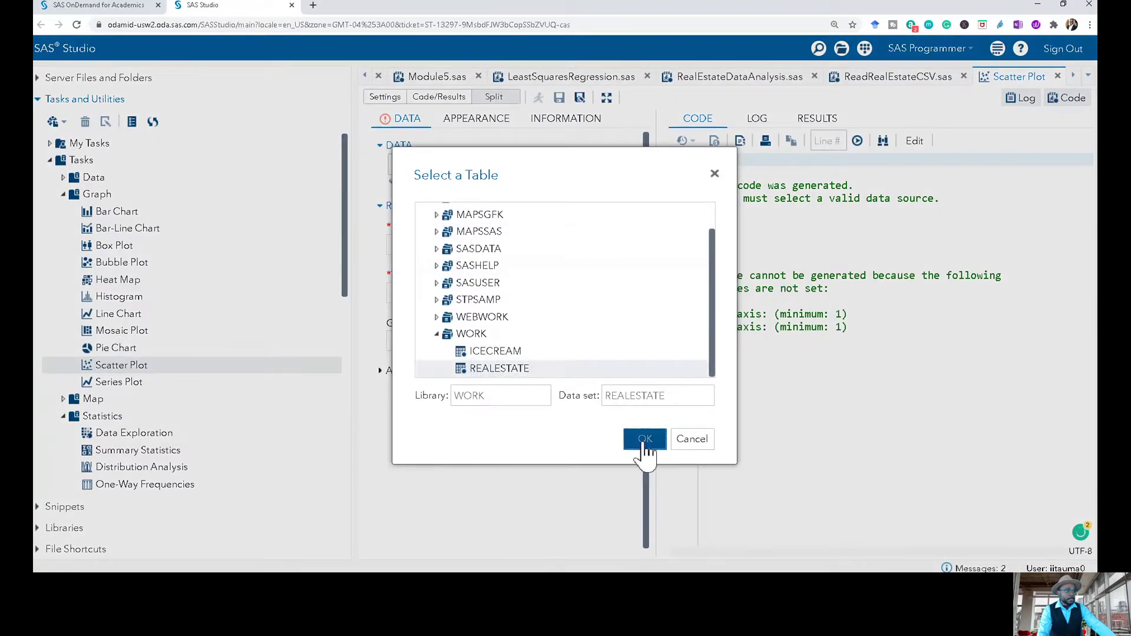
left_click(643, 441)
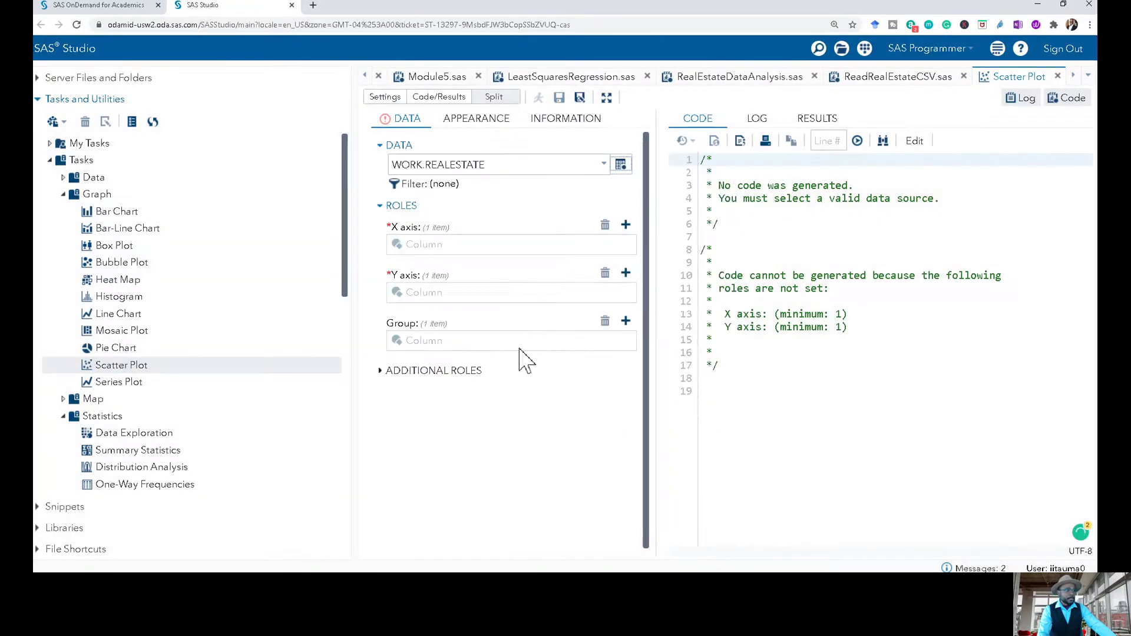
Assign Price to the Y axis and Living area to the X axis.
left_click(626, 274)
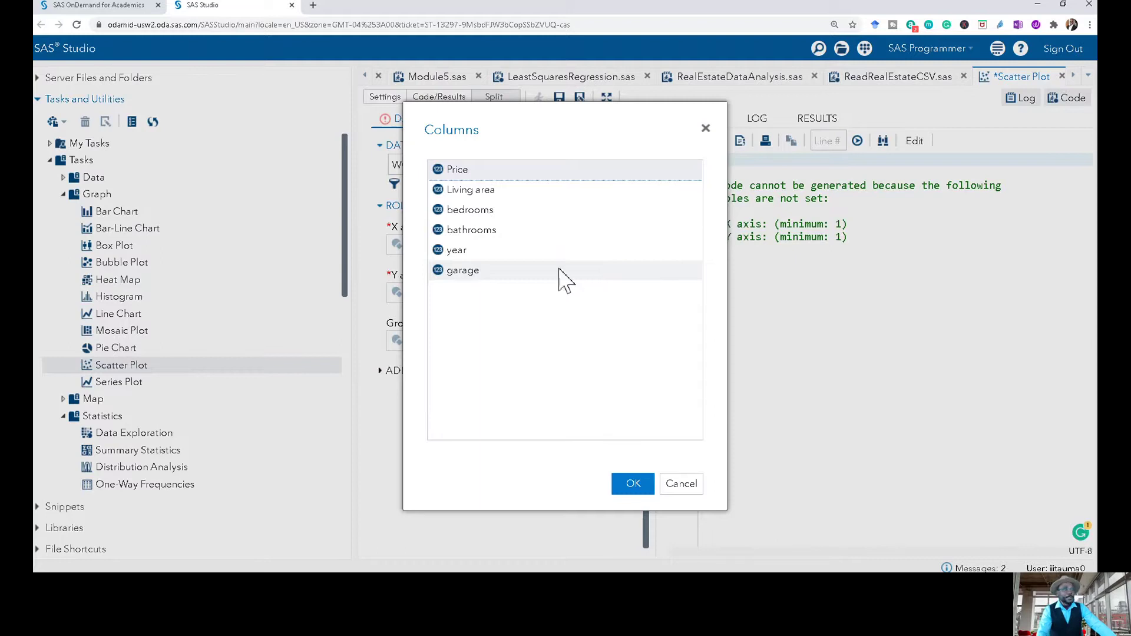
left_click(626, 485)
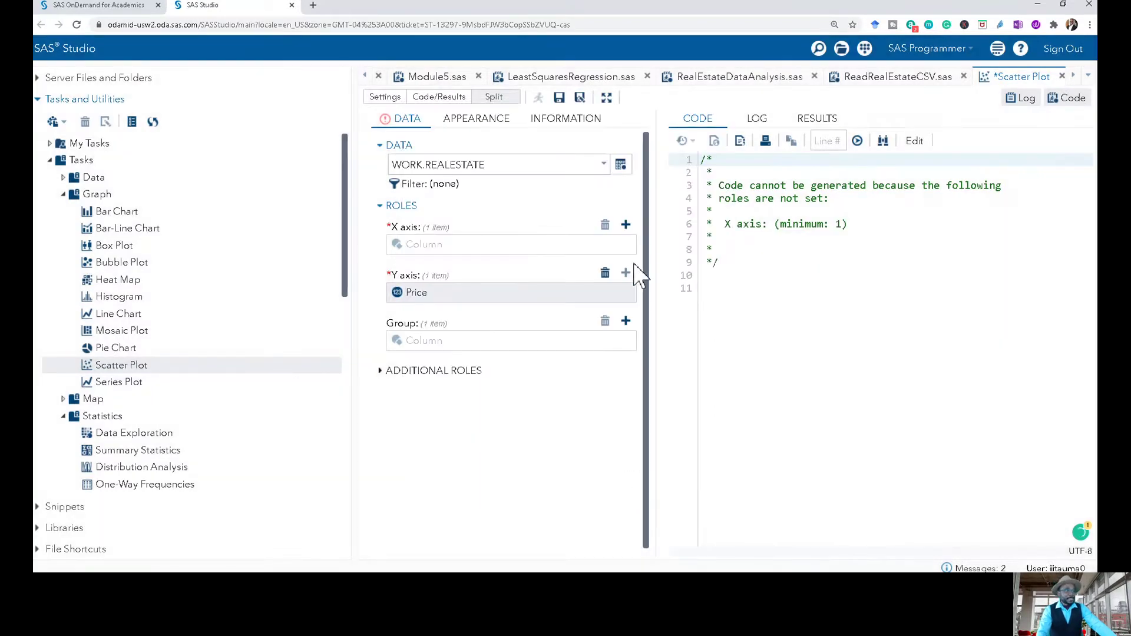
left_click(625, 225)
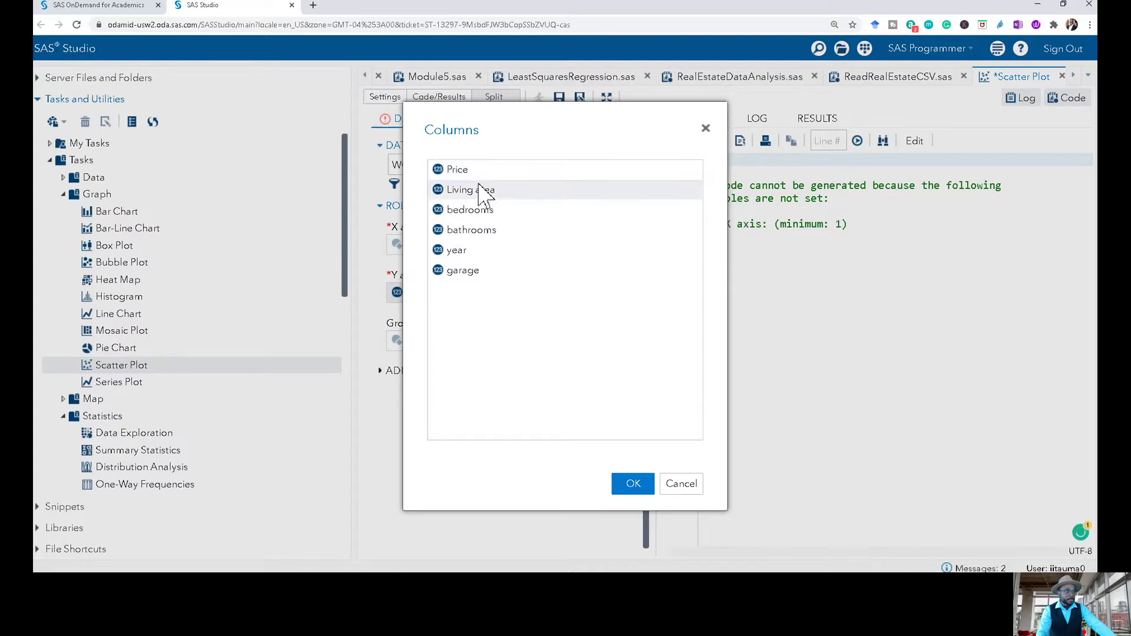
left_click(480, 192)
left_click(647, 487)
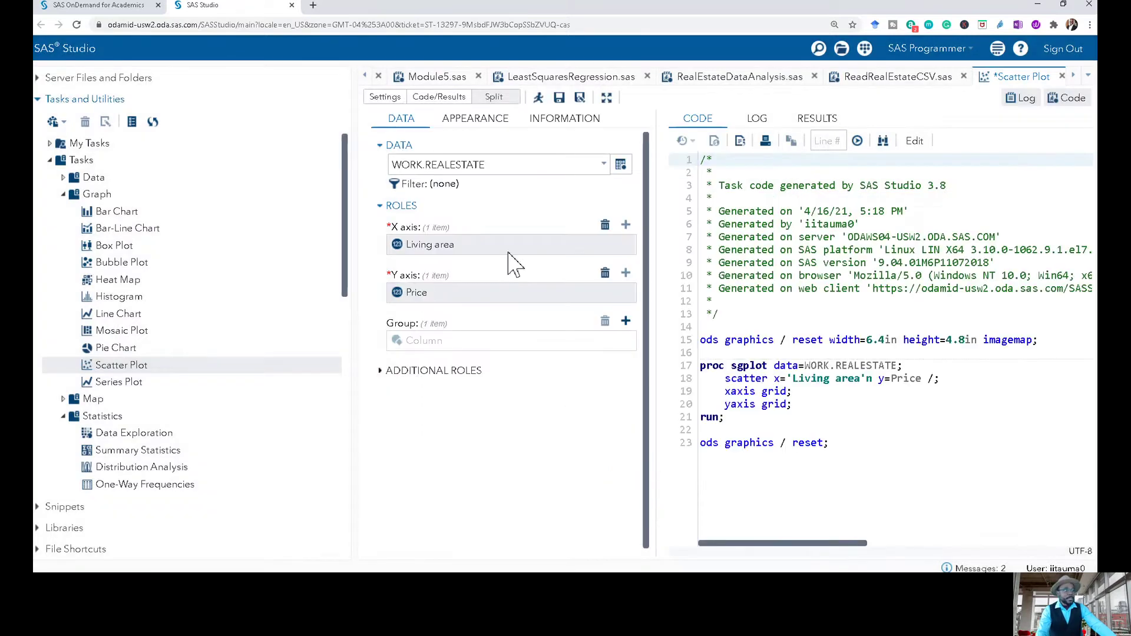
Make the scatter plot markers black and run the Price vs Living area plot.
left_click(469, 121)
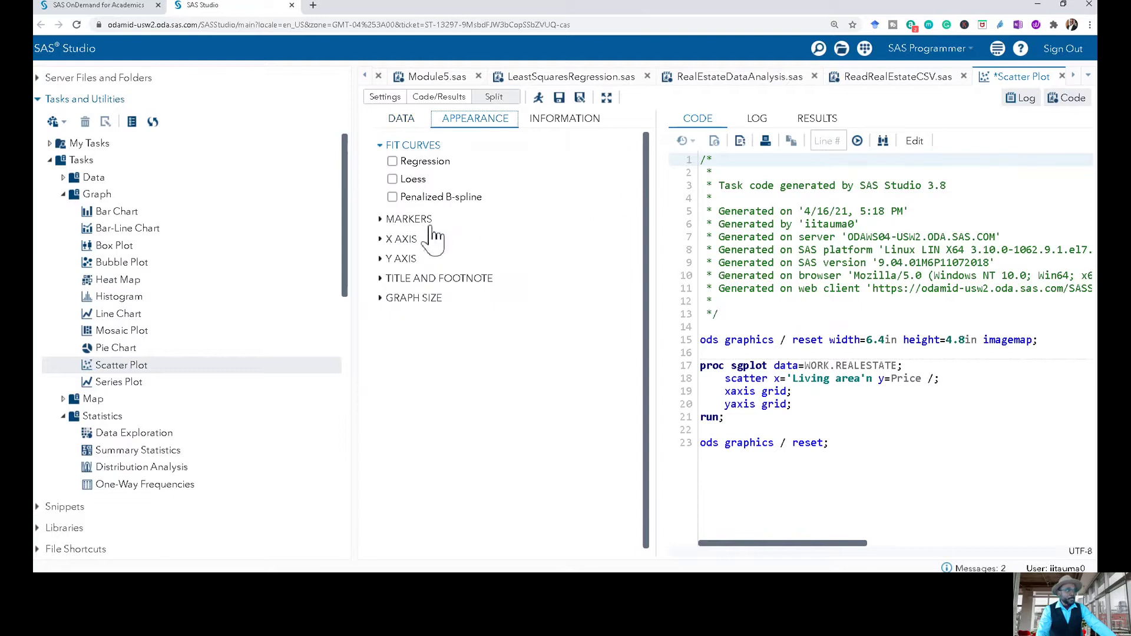
left_click(402, 224)
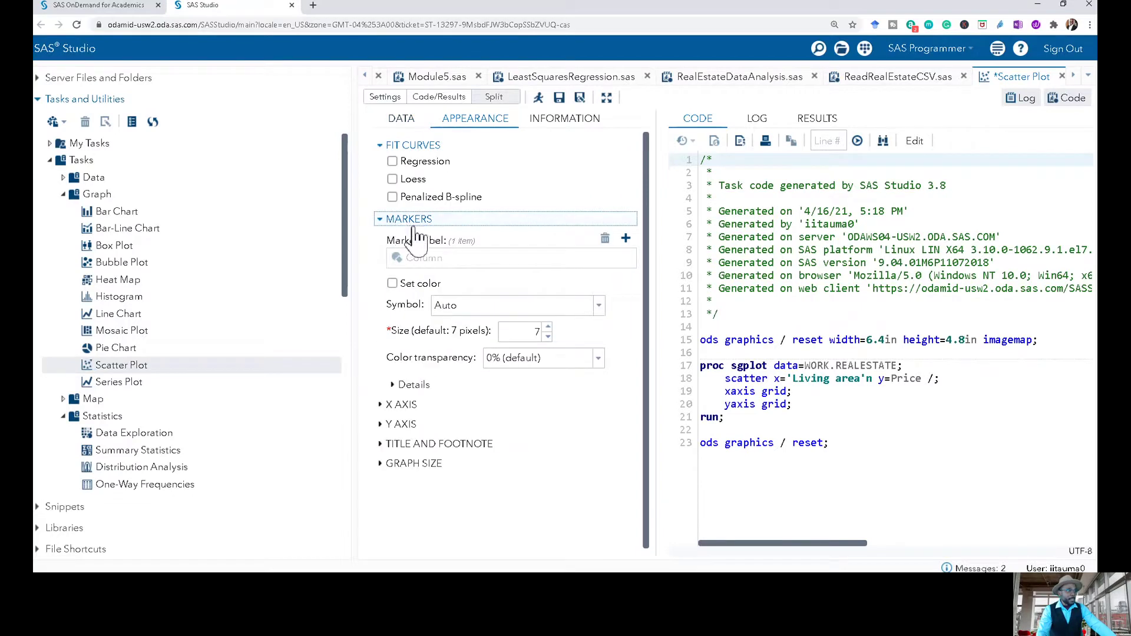
left_click(394, 283)
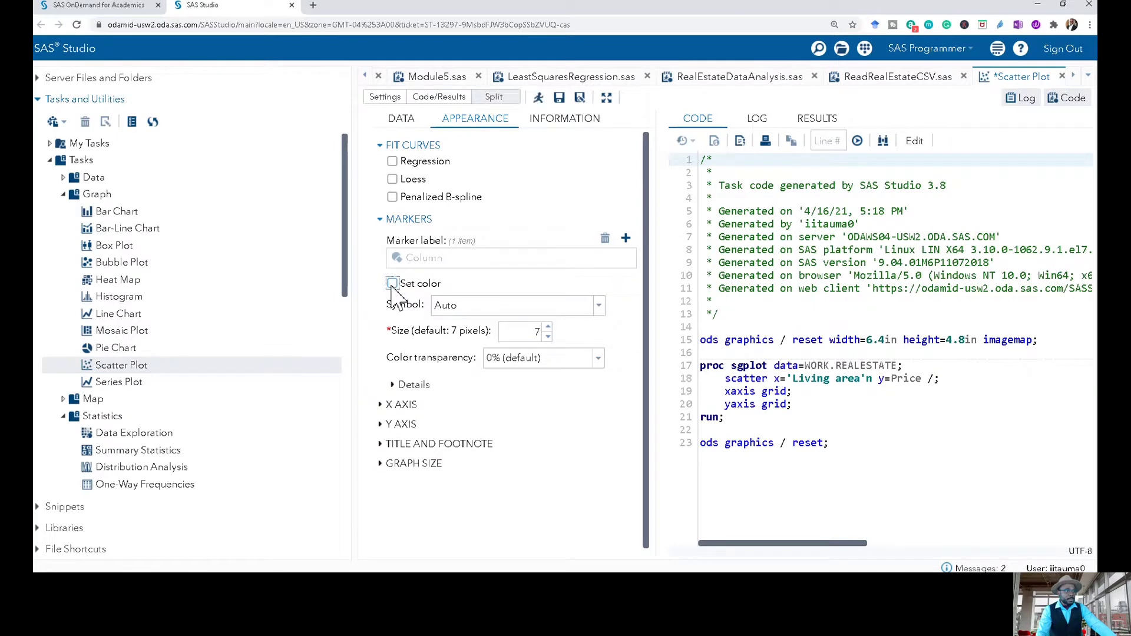
left_click(392, 283)
left_click(435, 305)
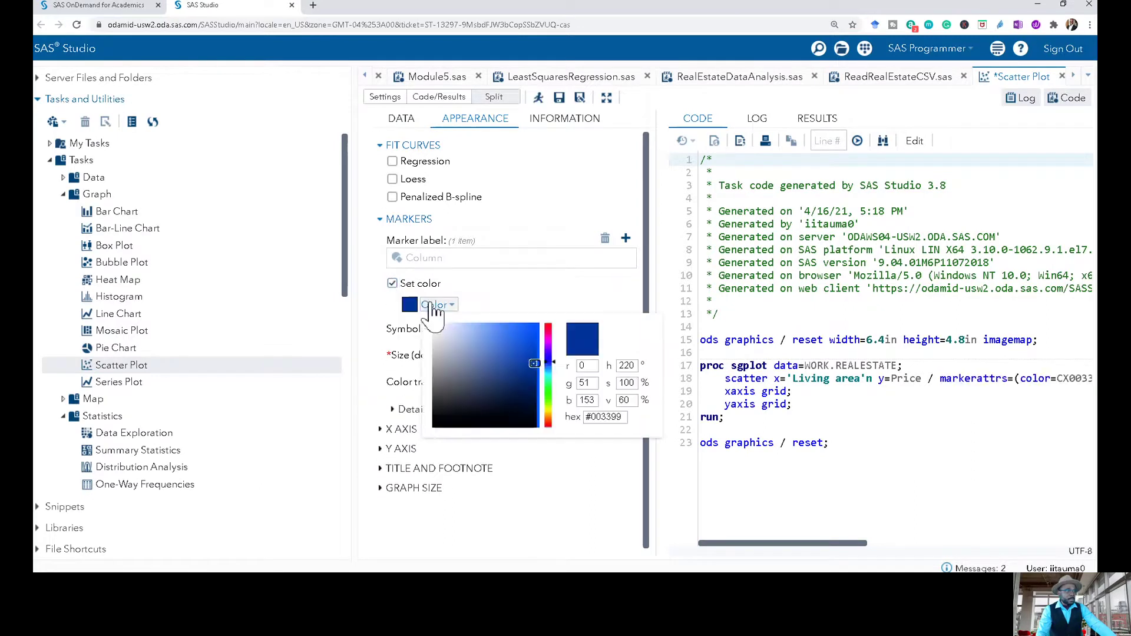
left_click(442, 425)
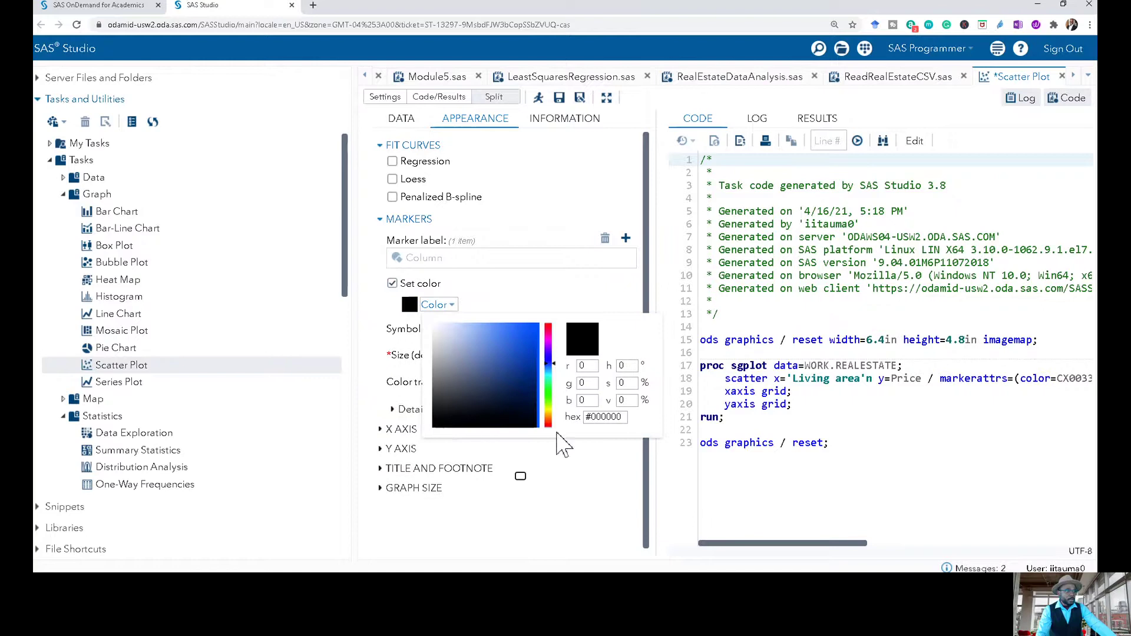
left_click(595, 488)
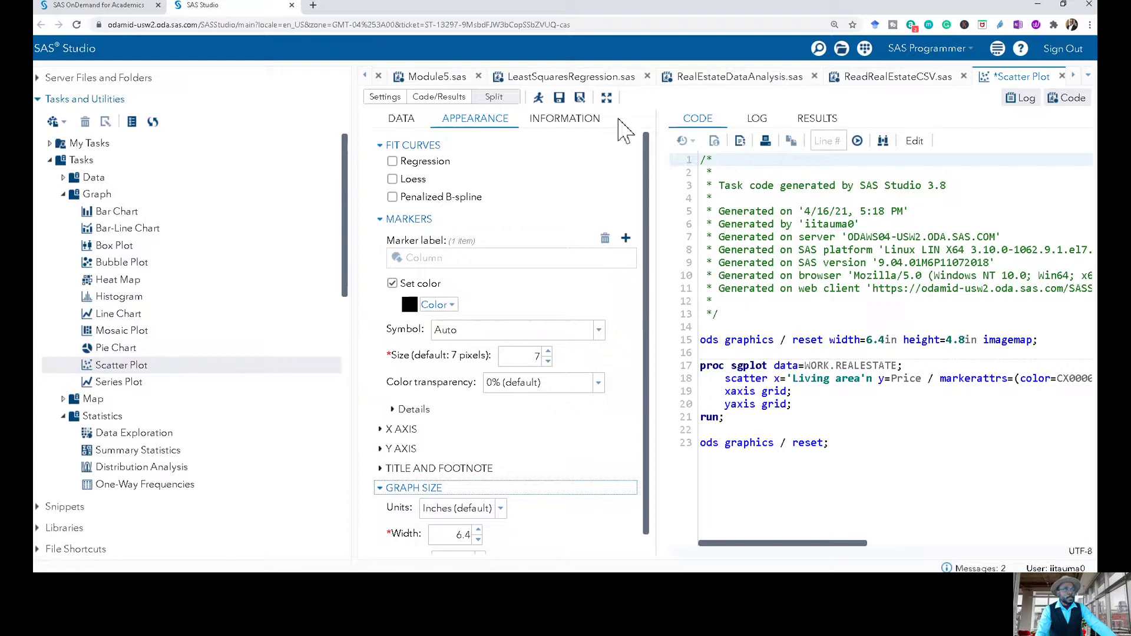
left_click(539, 98)
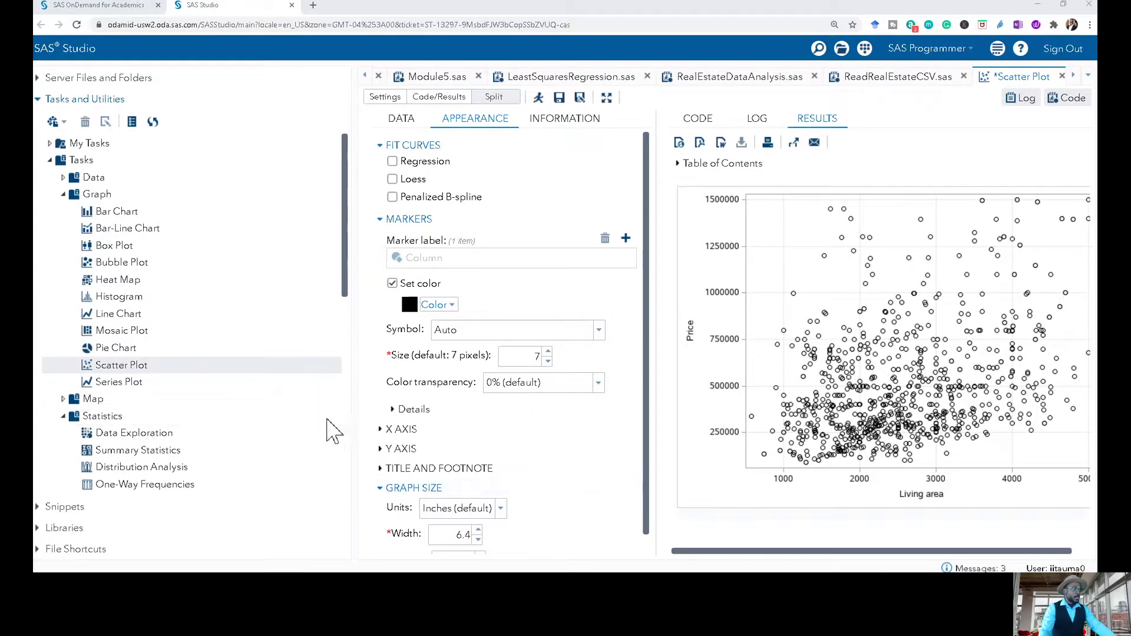
Start a new Linear Regression task from Linear Models.
scroll(168, 475, "down", 2)
scroll(160, 430, "down", 2)
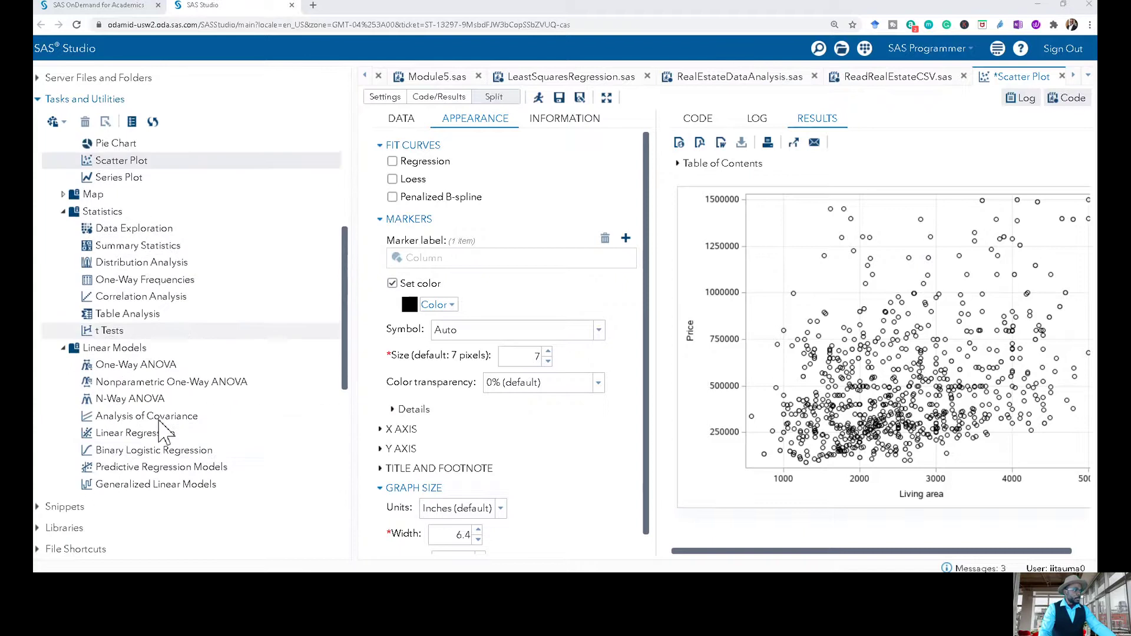
left_click(141, 414)
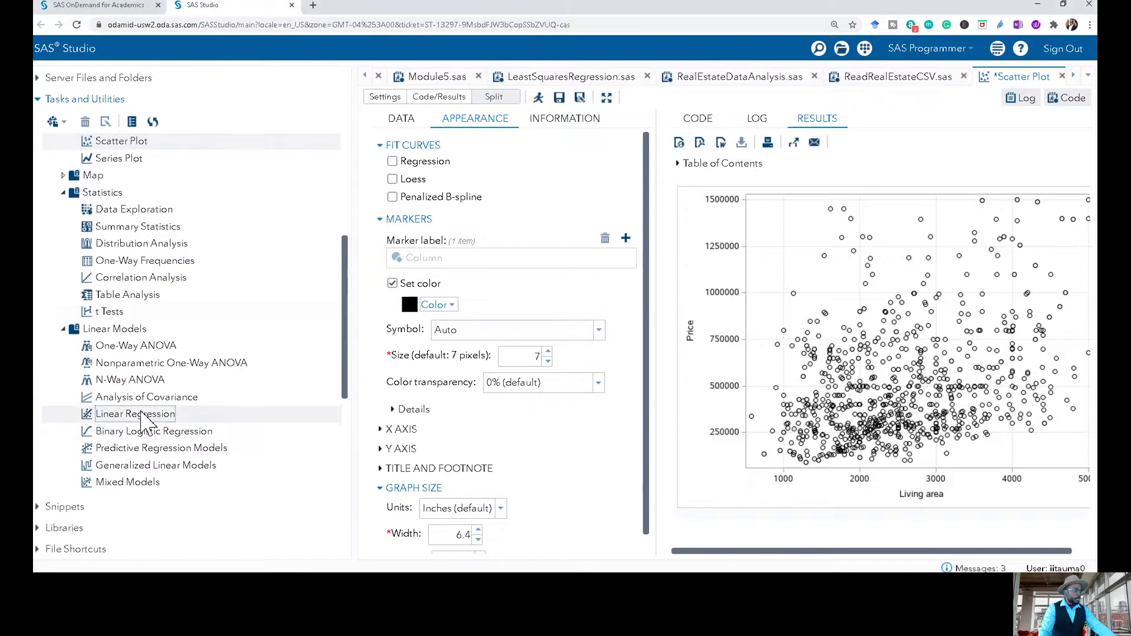
double_click(145, 417)
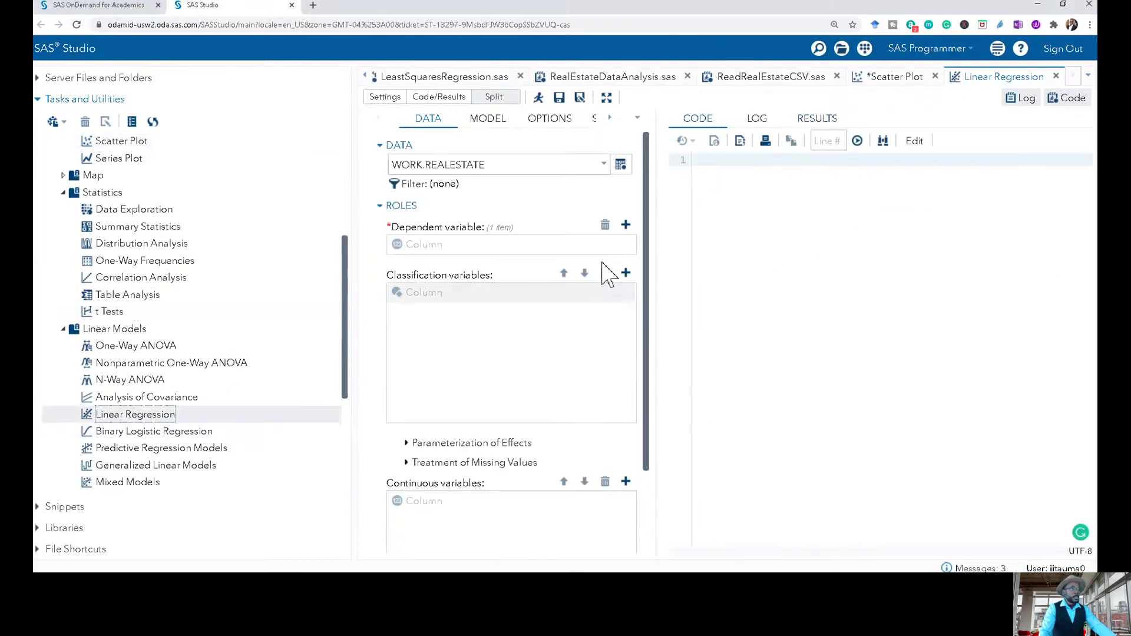
Set Price as the dependent variable and Living area as a continuous variable.
left_click(626, 225)
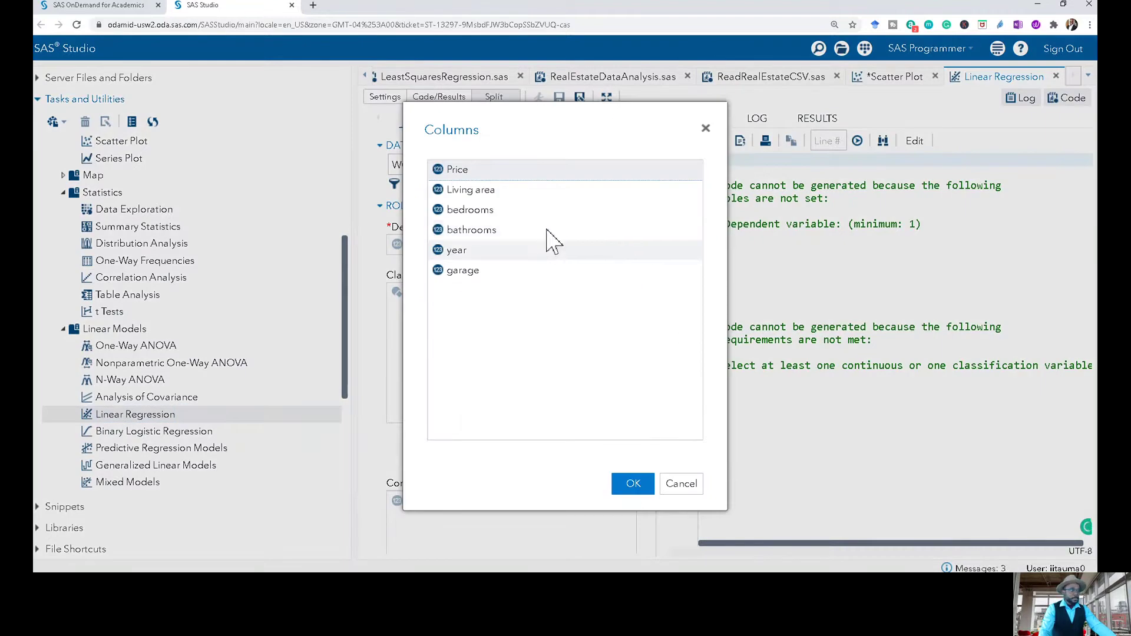
left_click(633, 485)
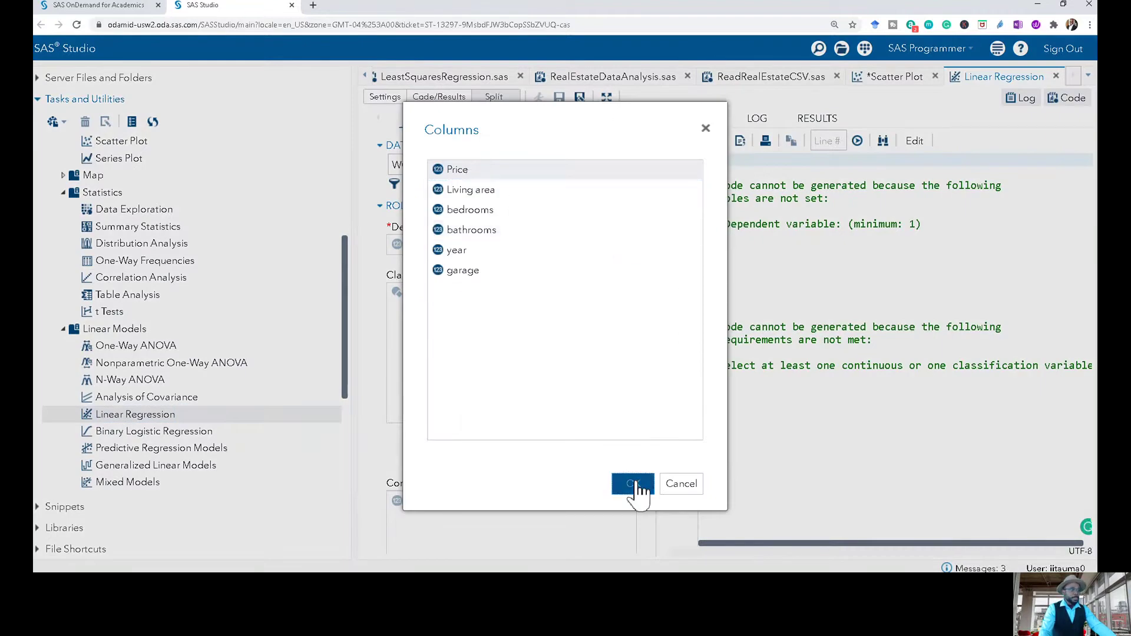
scroll(607, 400, "down", 3)
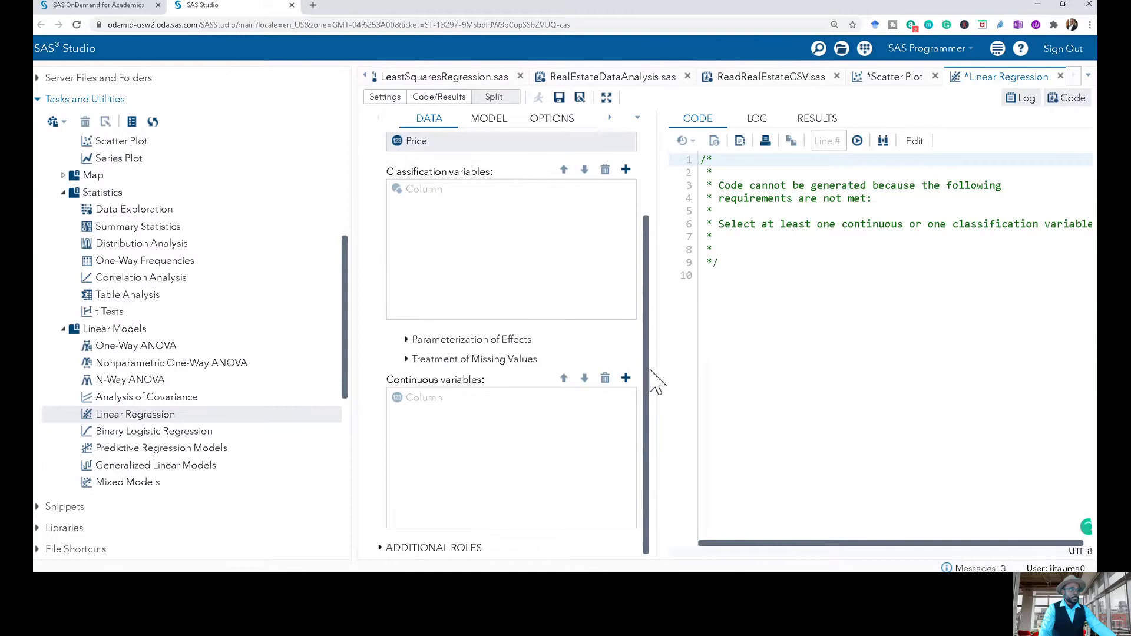
left_click(626, 379)
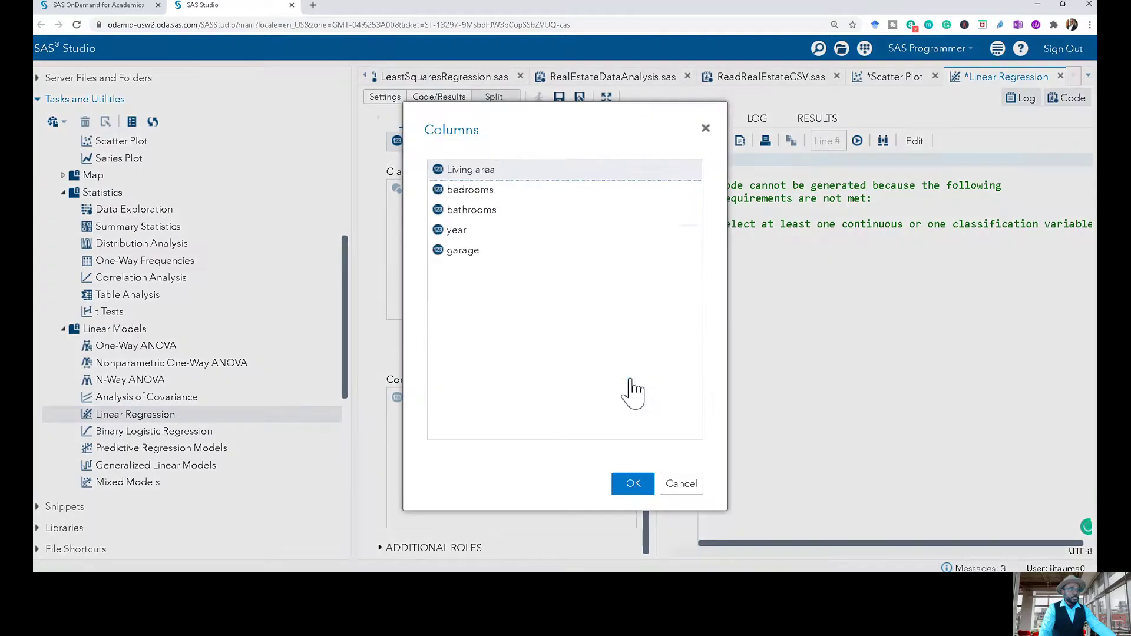
left_click(632, 486)
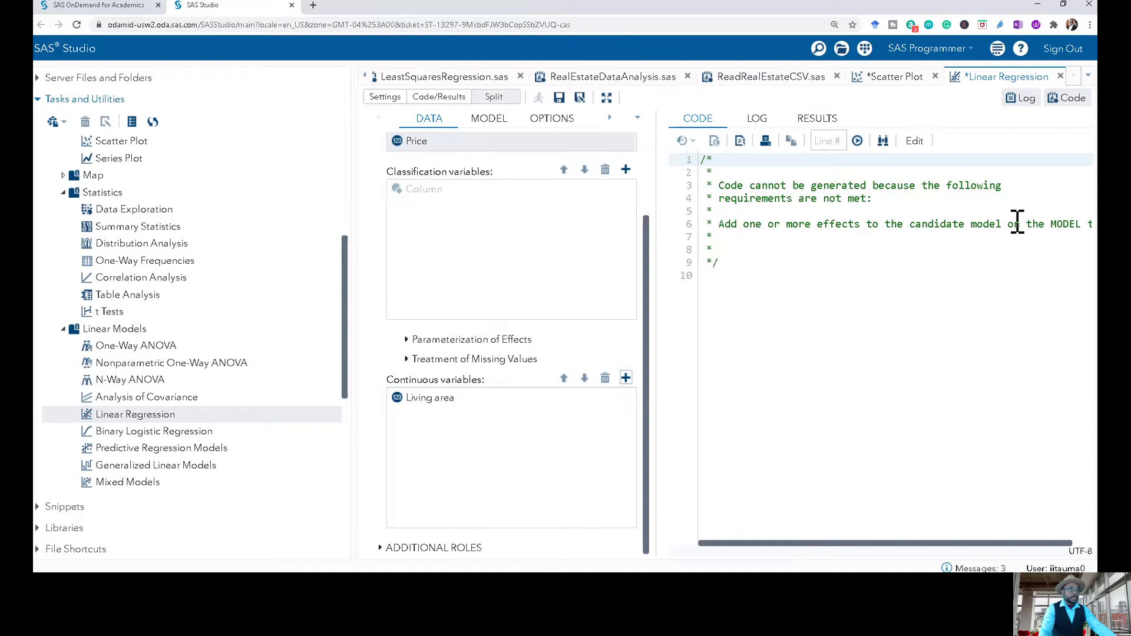
Add Living area as a model effect and check the generated model Price='Living area'n statement.
left_click(491, 124)
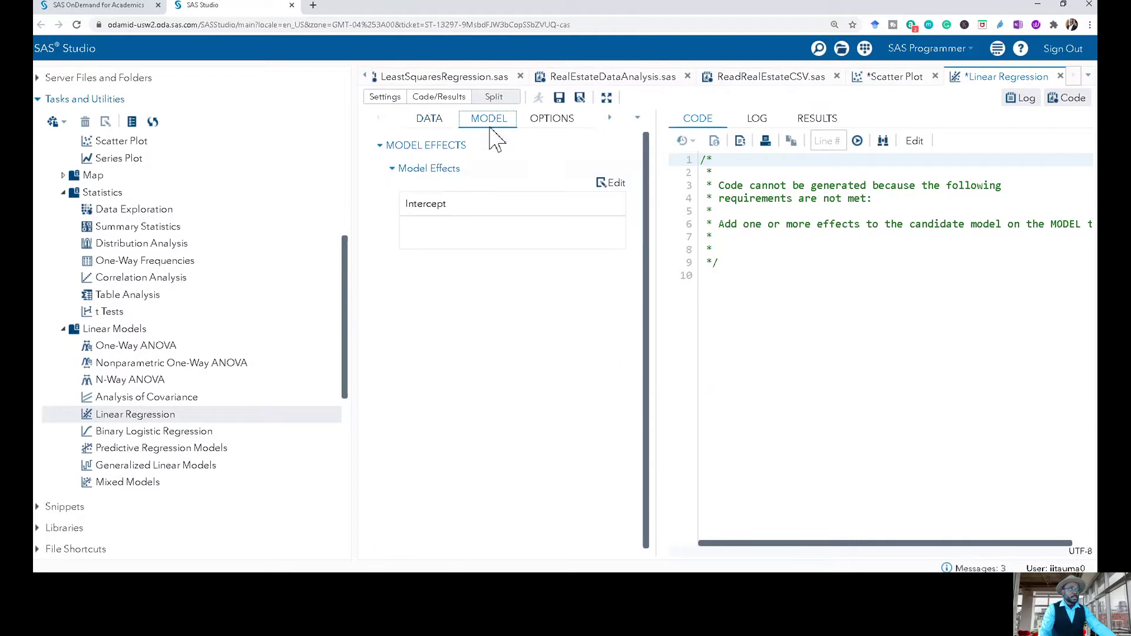
left_click(615, 184)
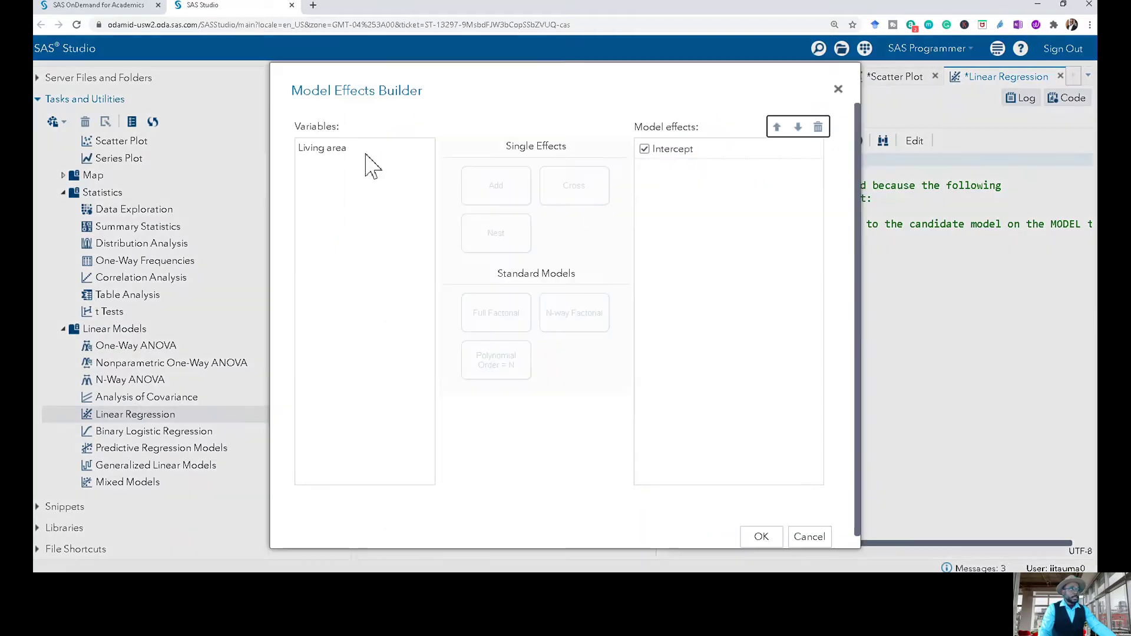
left_click(498, 191)
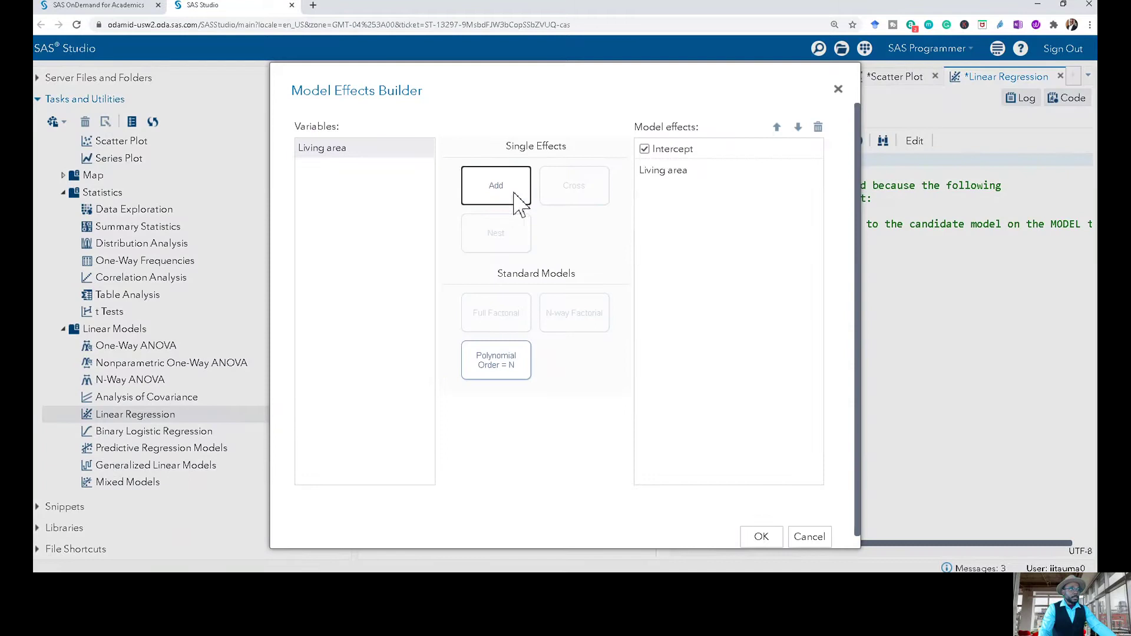
left_click(760, 537)
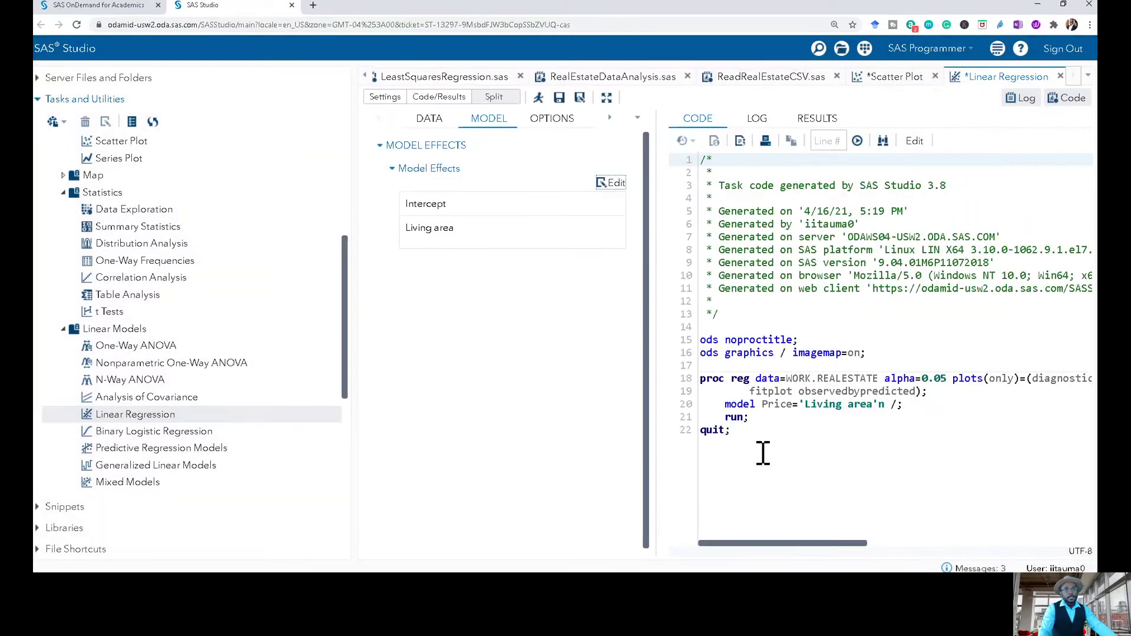
left_click(1006, 384)
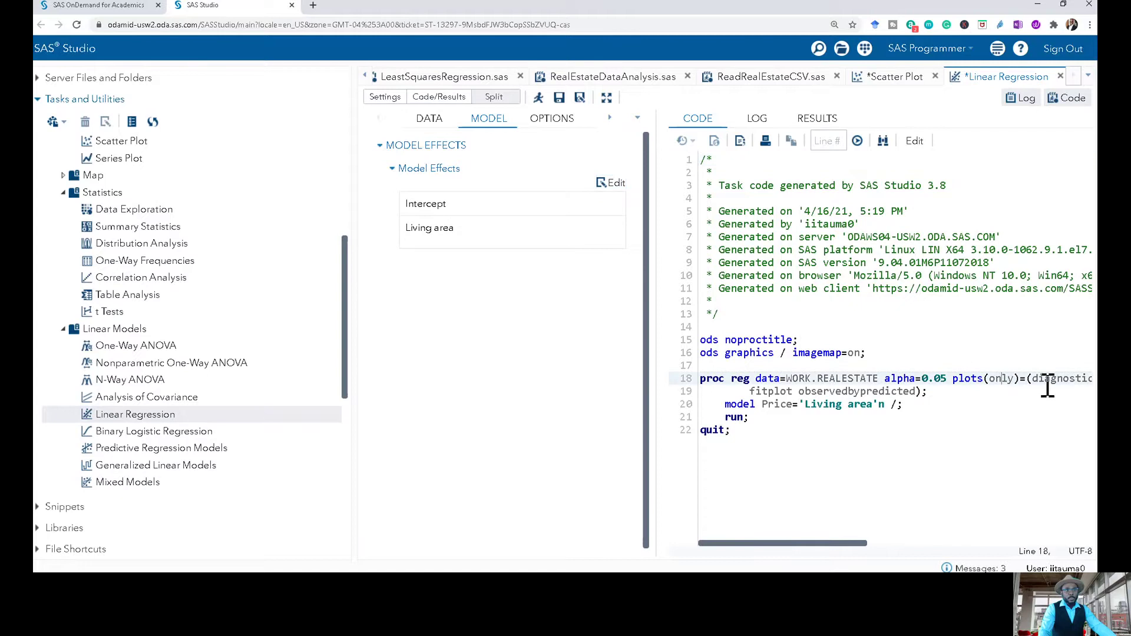
left_click_drag(861, 543, 833, 543)
Turn off diagnostic, residual, fit and observed-by-predicted plots so the code reads plots=none.
left_click(564, 125)
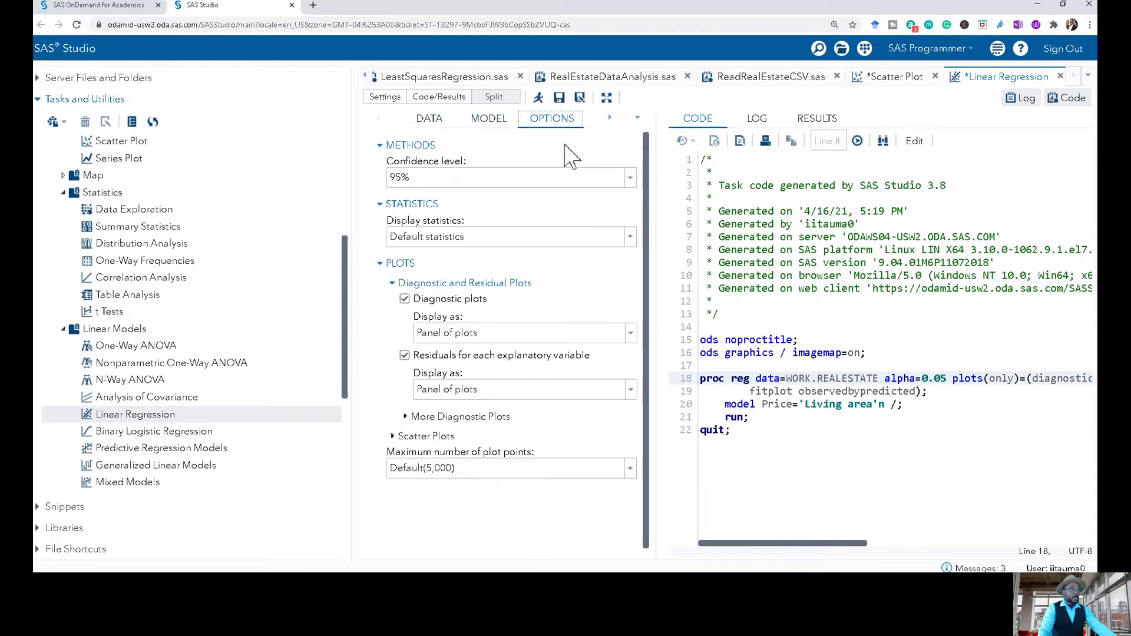
left_click(405, 299)
left_click(404, 317)
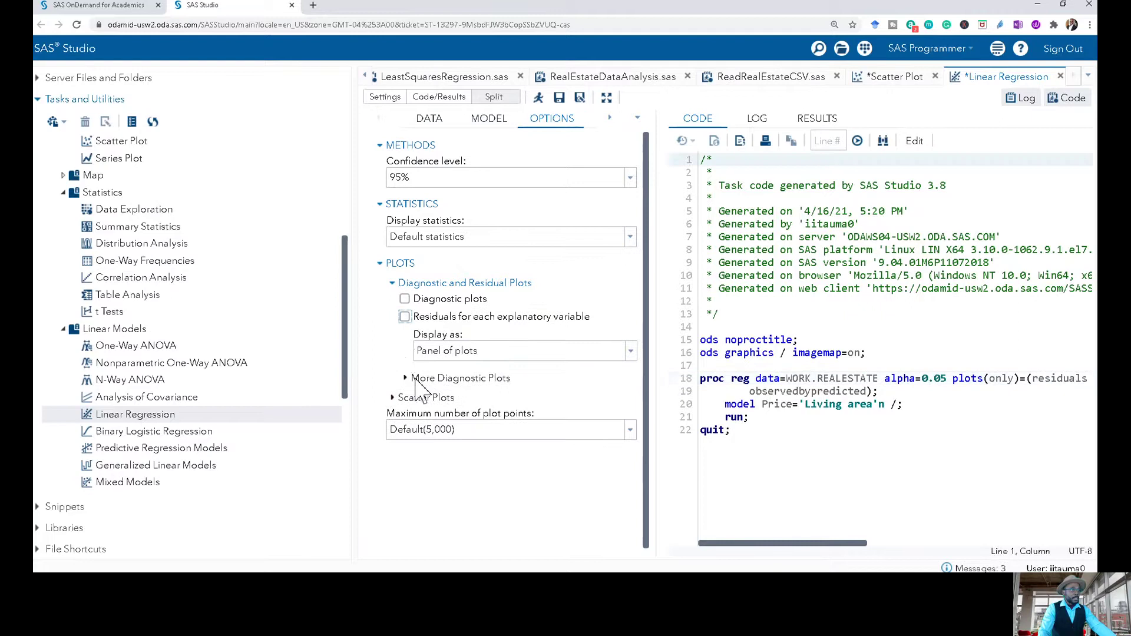
left_click(395, 360)
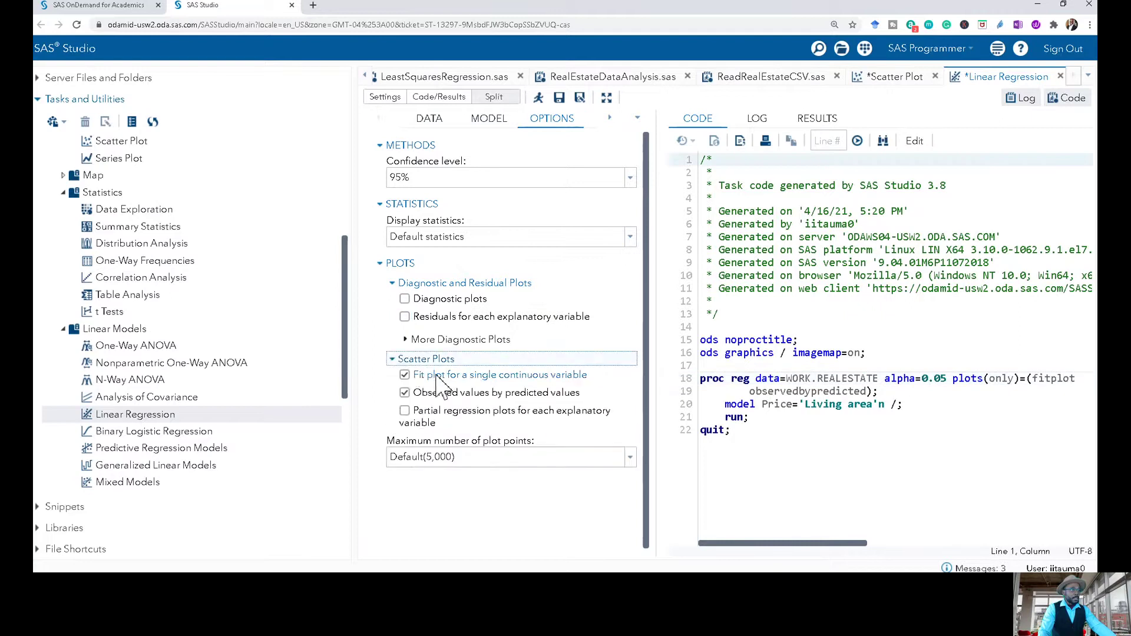
left_click(405, 375)
left_click(405, 393)
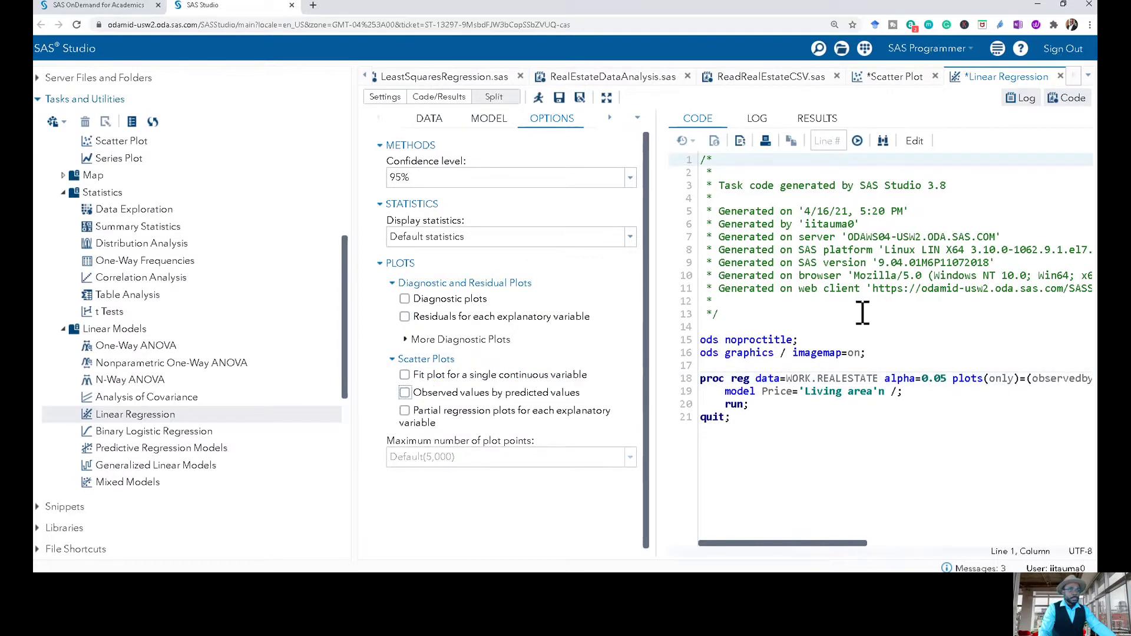
left_click(990, 379)
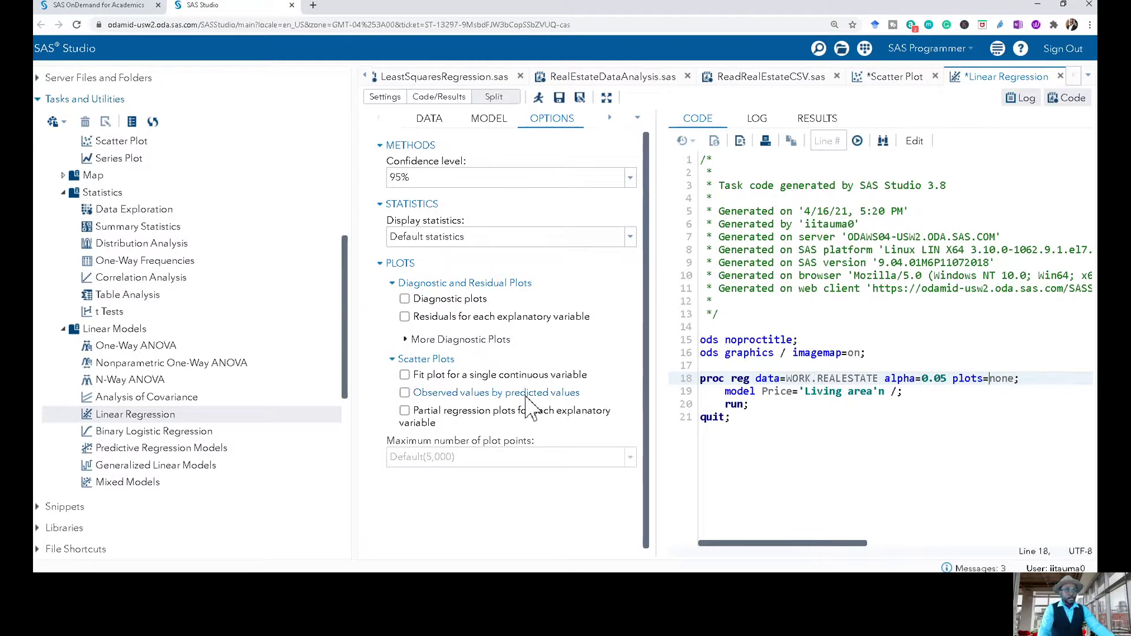
Change the confidence level to 90%, then set it back to 95%.
left_click(633, 177)
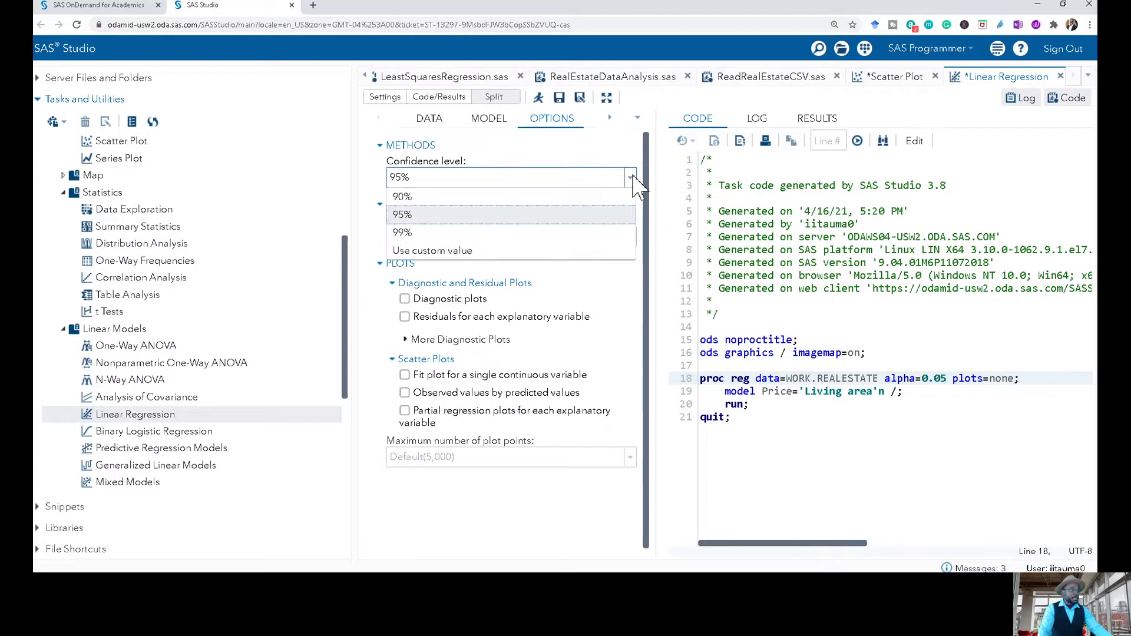
left_click(485, 196)
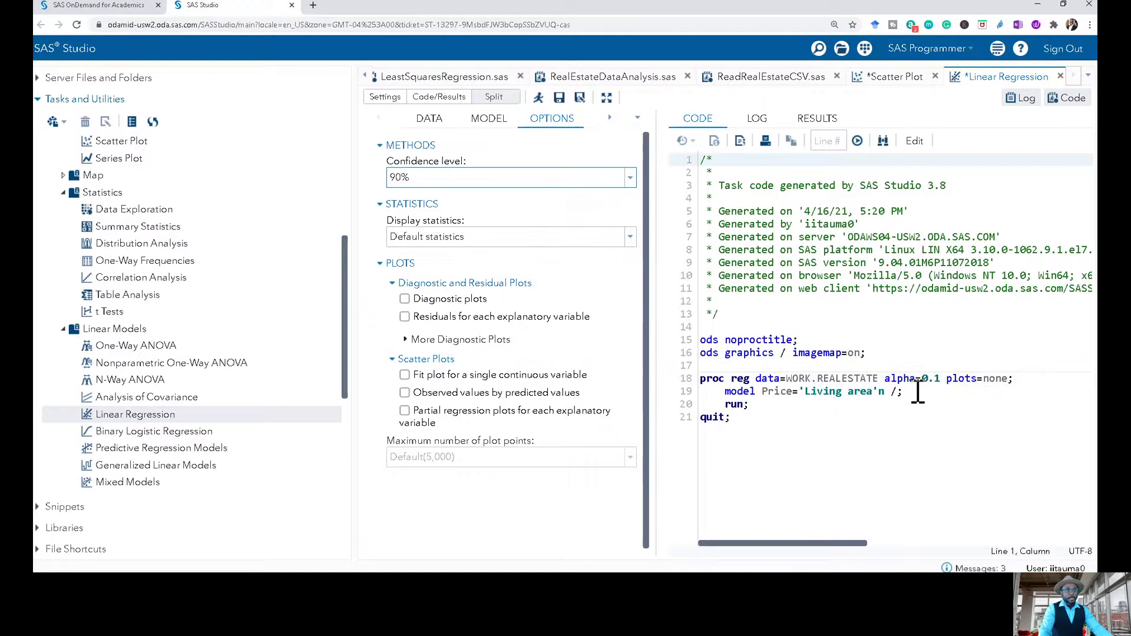
left_click(631, 177)
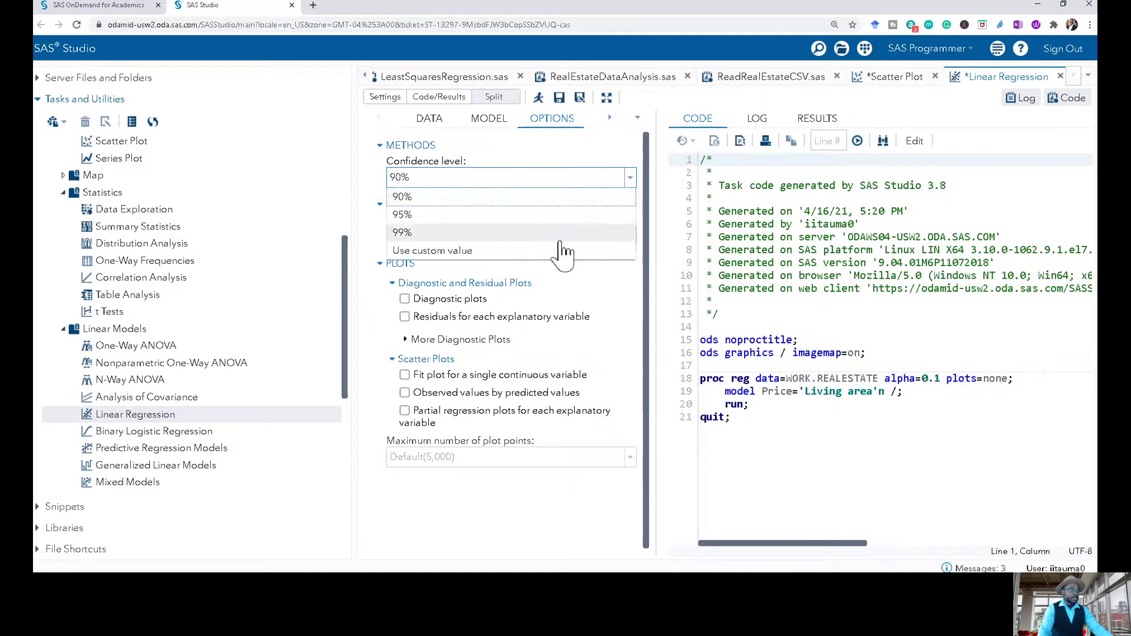
left_click(550, 216)
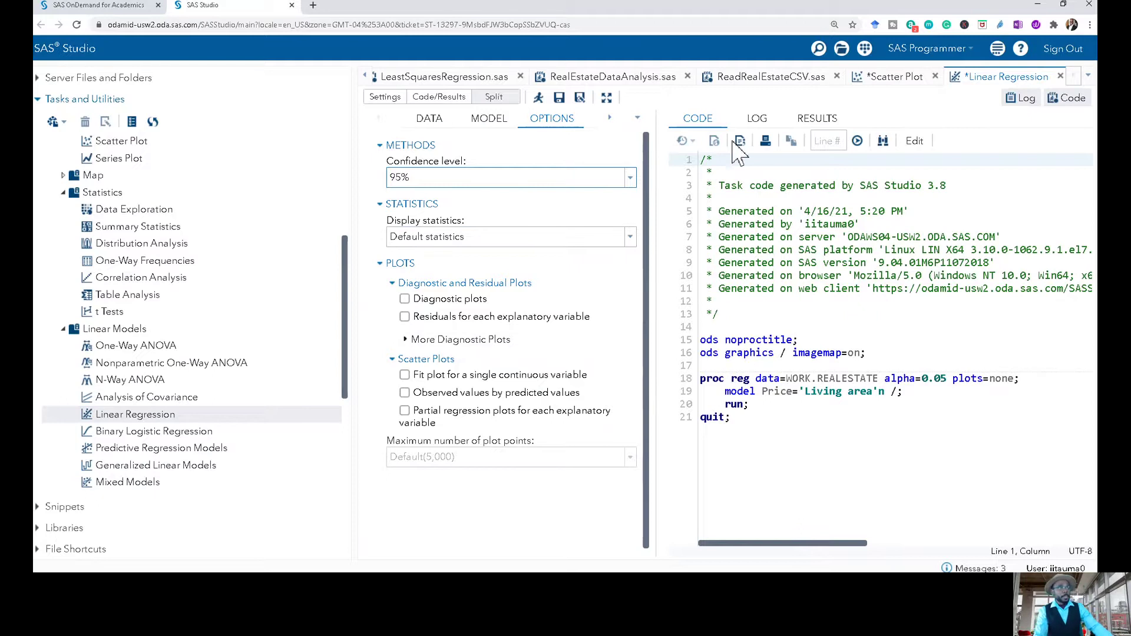
Run the Price on Living area regression and review R-square 0.1354, intercept 200274, slope 113.67707.
left_click(538, 99)
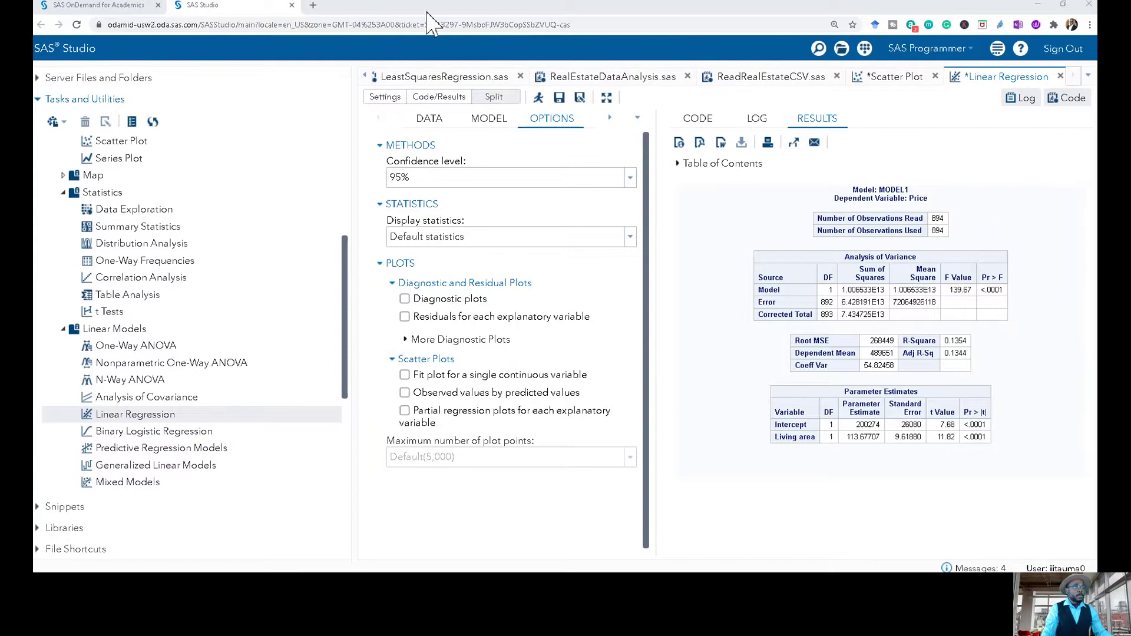
left_click(489, 119)
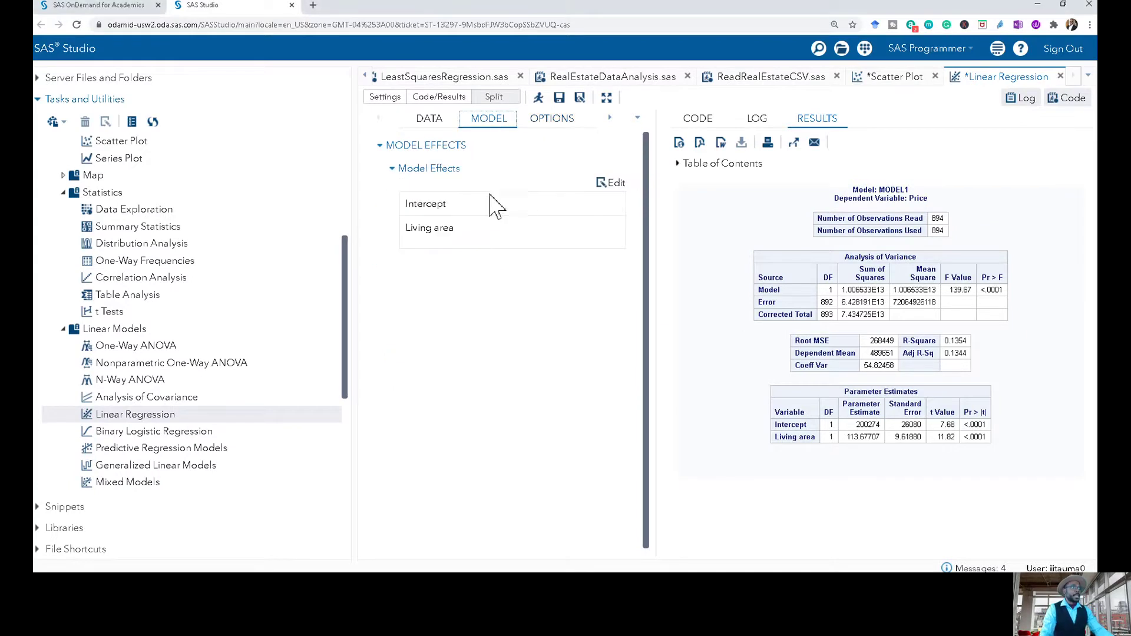
Add a polynomial order 2 term so the model includes Living area*Living area.
left_click(618, 187)
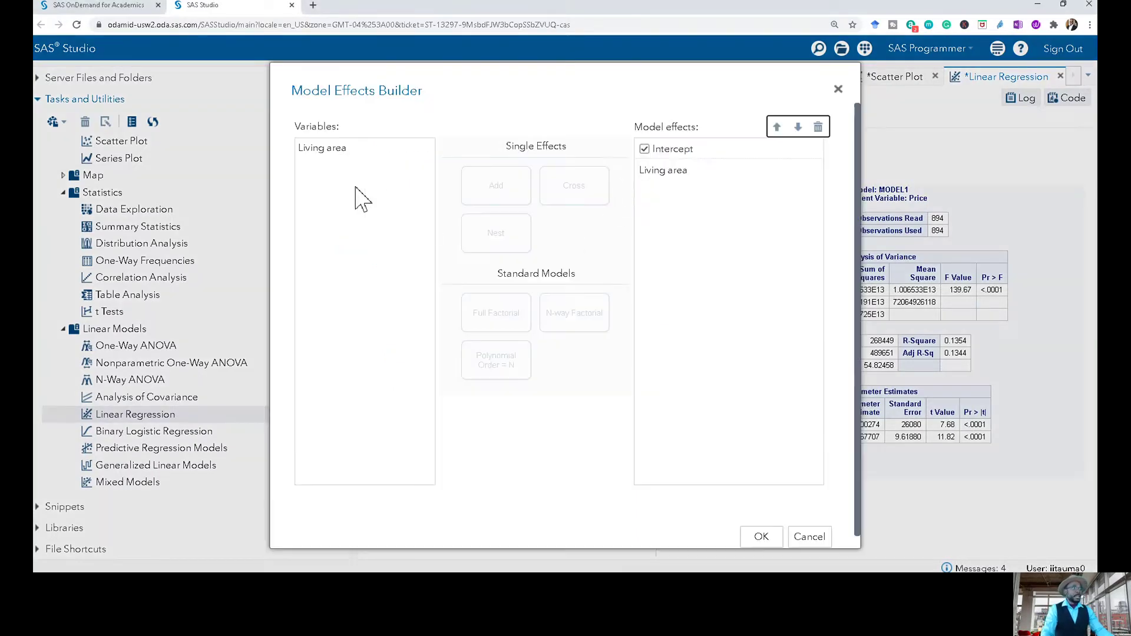
left_click(324, 153)
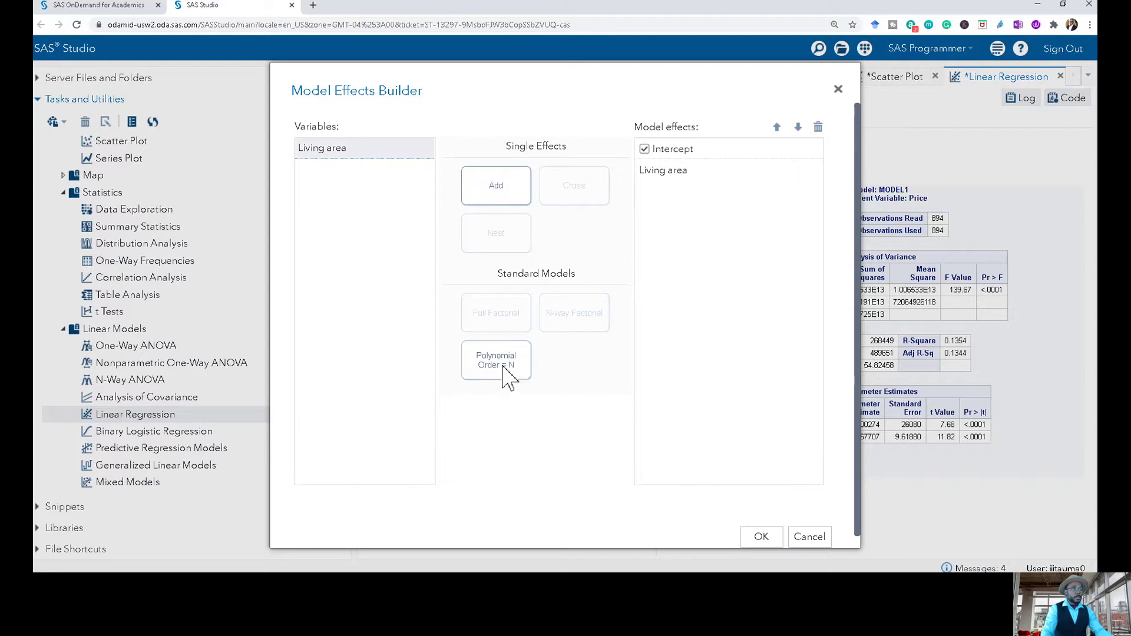
left_click(504, 377)
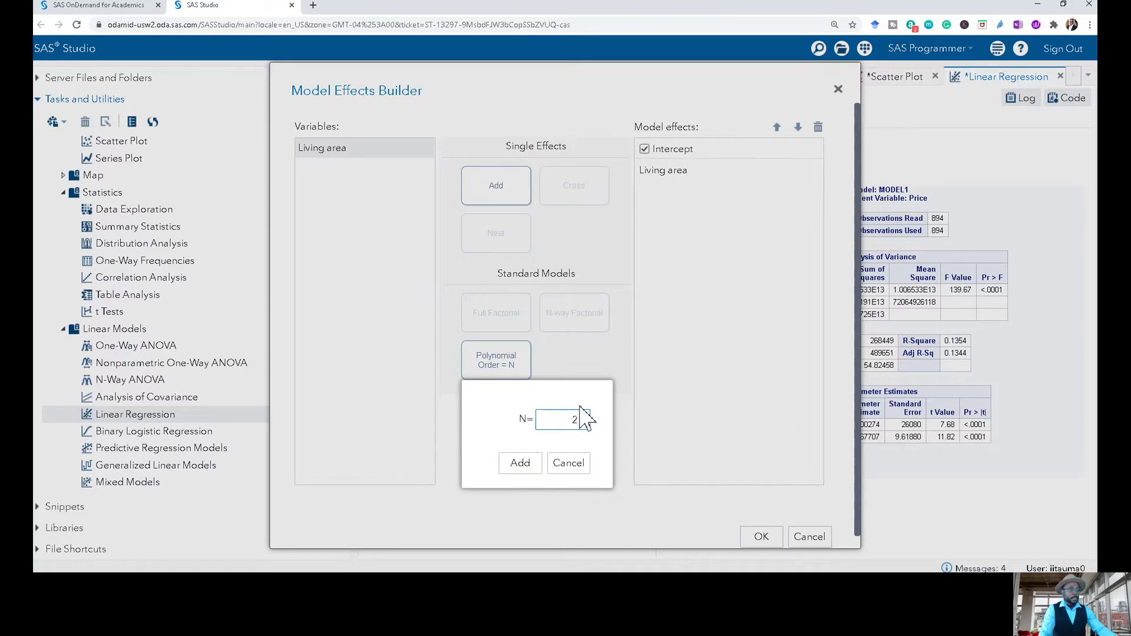
left_click(521, 465)
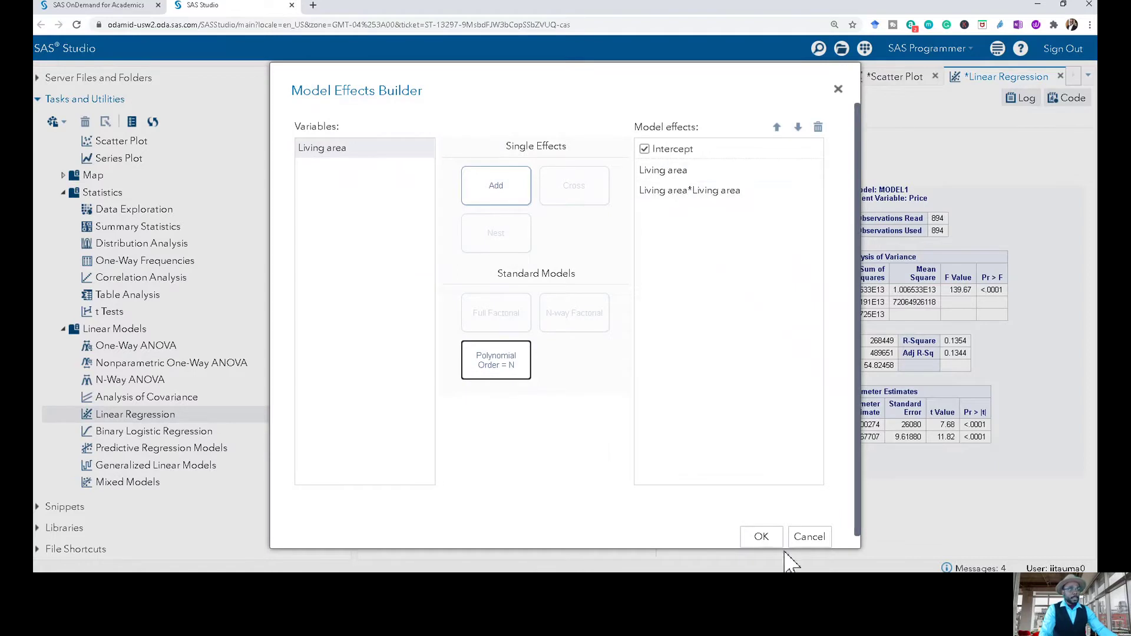
left_click(765, 539)
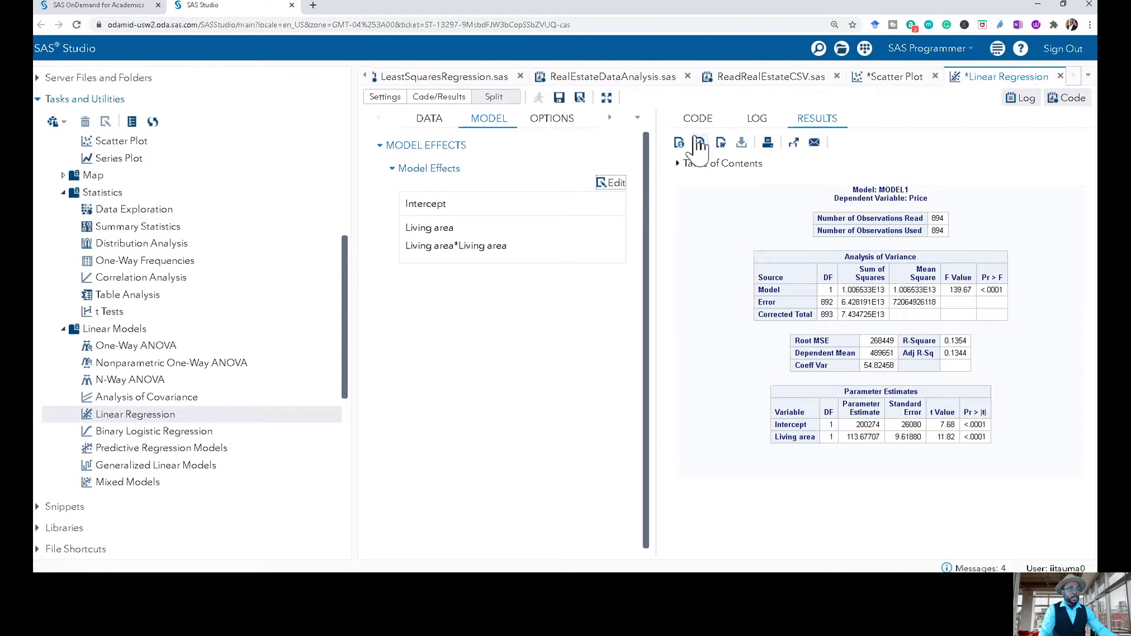
Review the PROC GLMSELECT model statement for Living area and its square on lines 18–19.
left_click(698, 119)
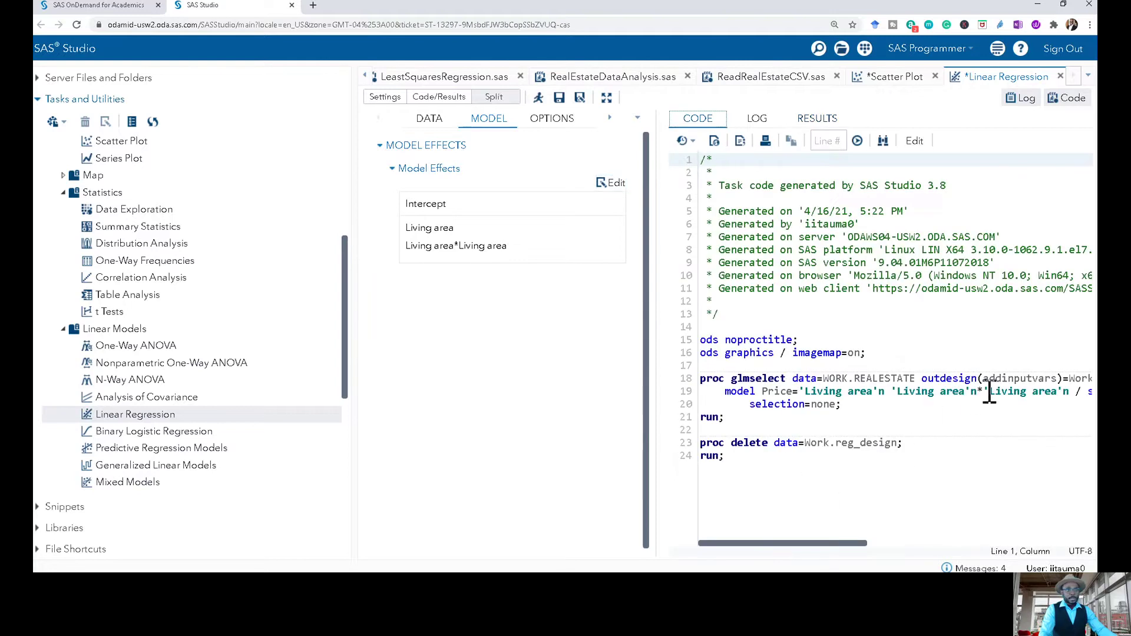
left_click_drag(1066, 398, 872, 403)
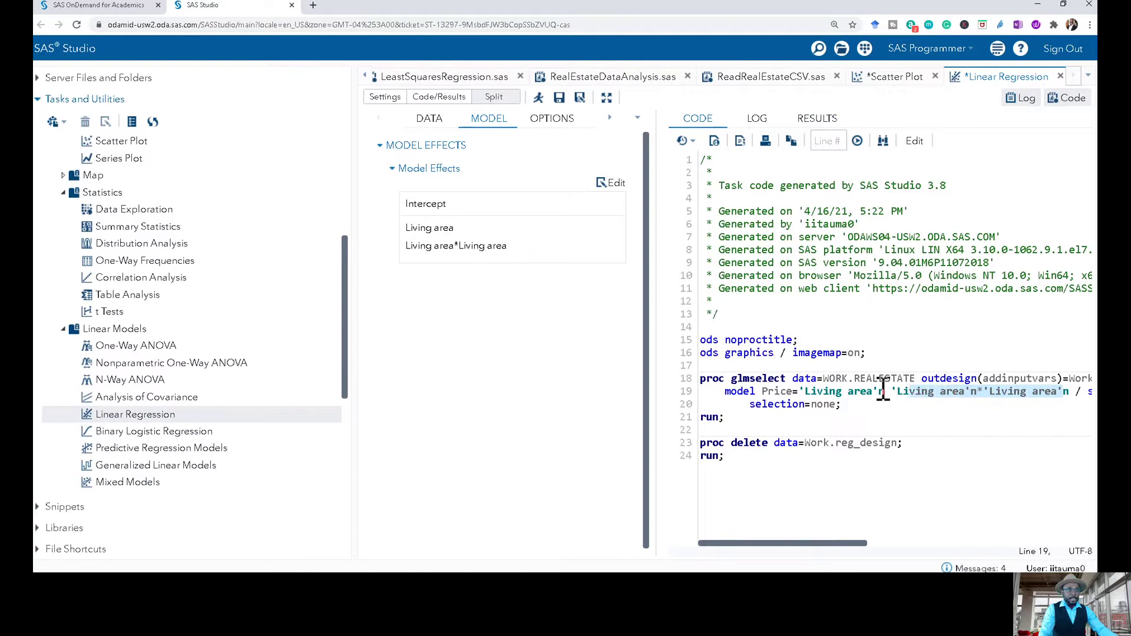
left_click(852, 395)
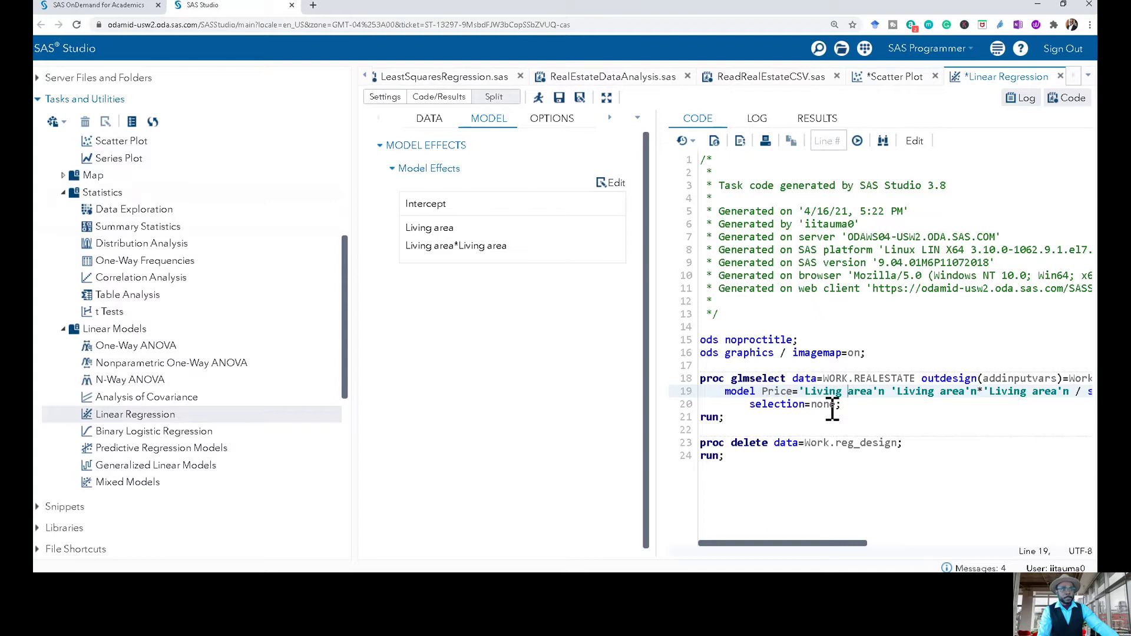
left_click_drag(792, 380, 733, 379)
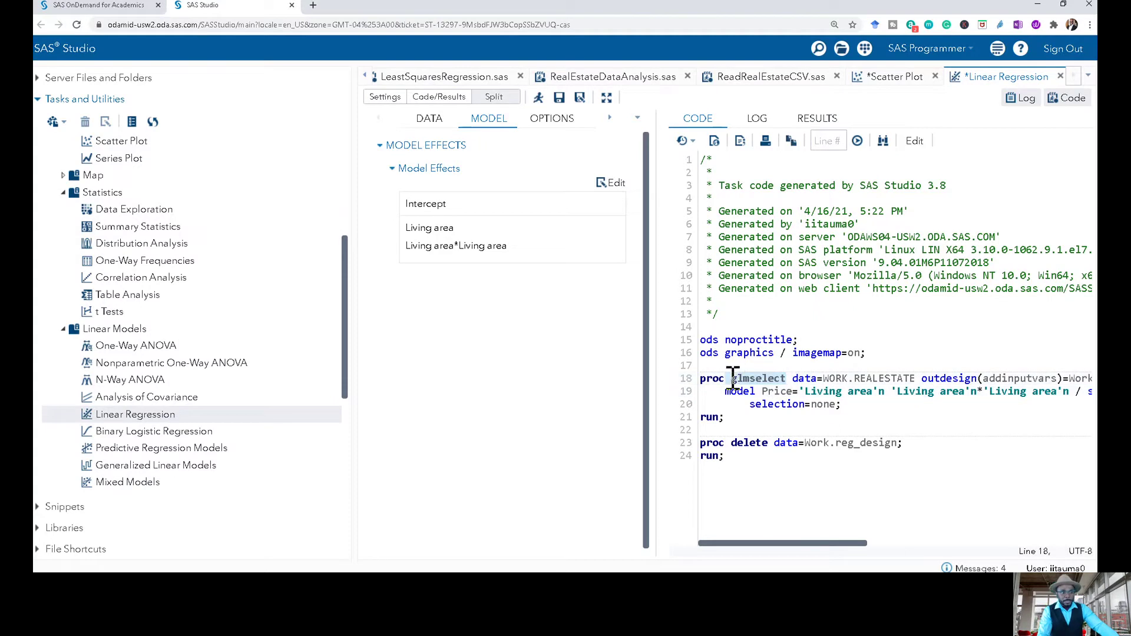
left_click(763, 392)
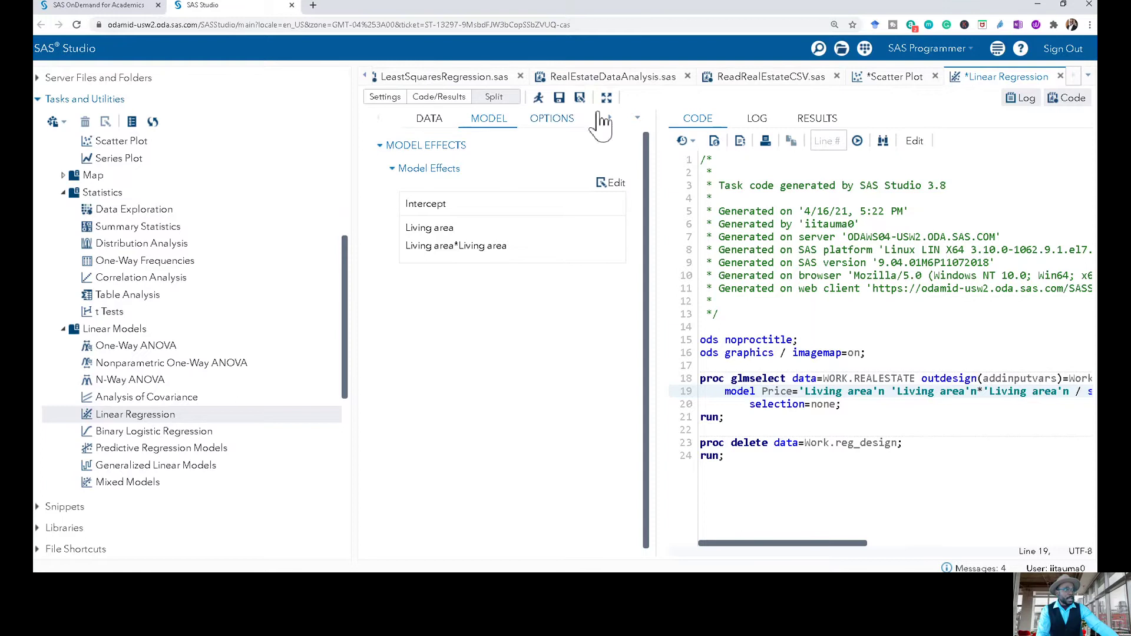
Run the quadratic regression and view its ANOVA and parameter estimates (R-square 0.1542).
left_click(538, 98)
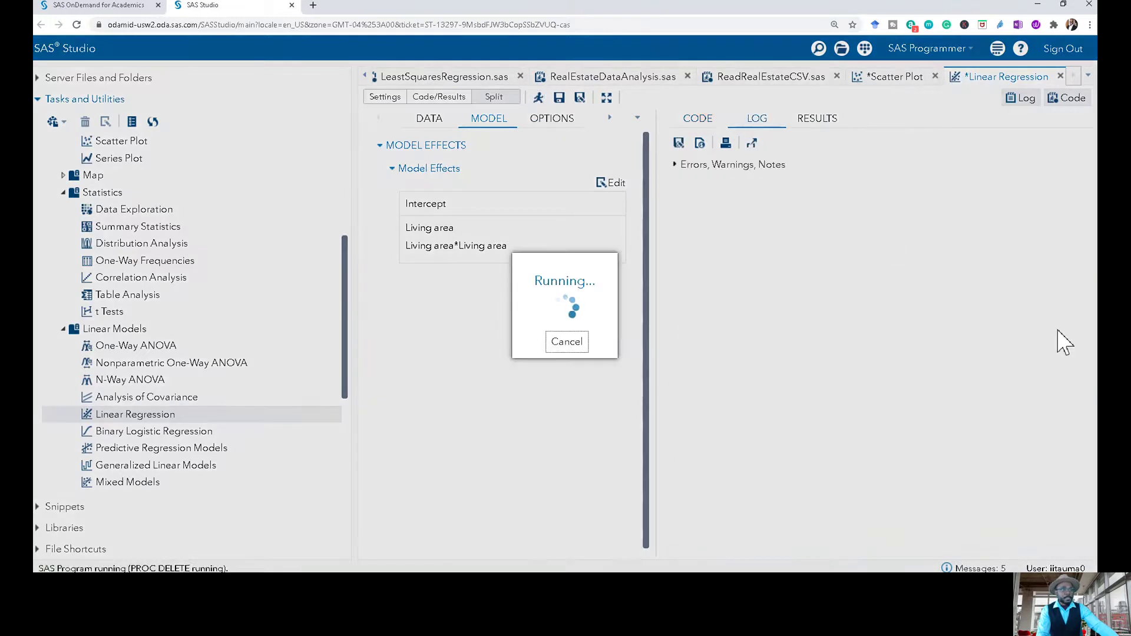
scroll(1058, 419, "down", 4)
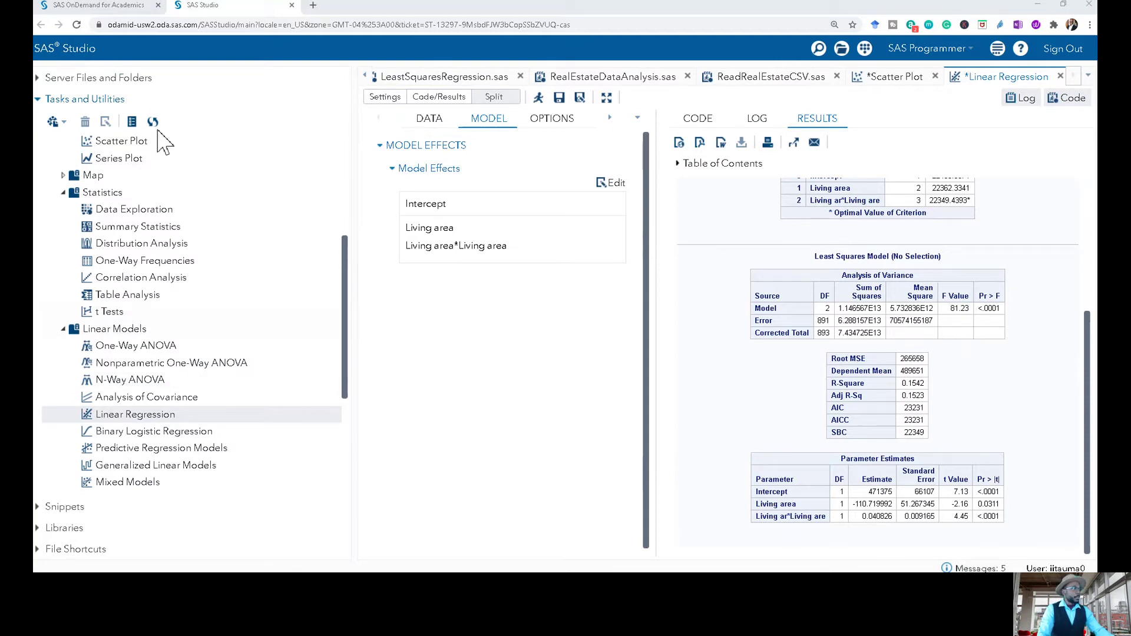
left_click(365, 76)
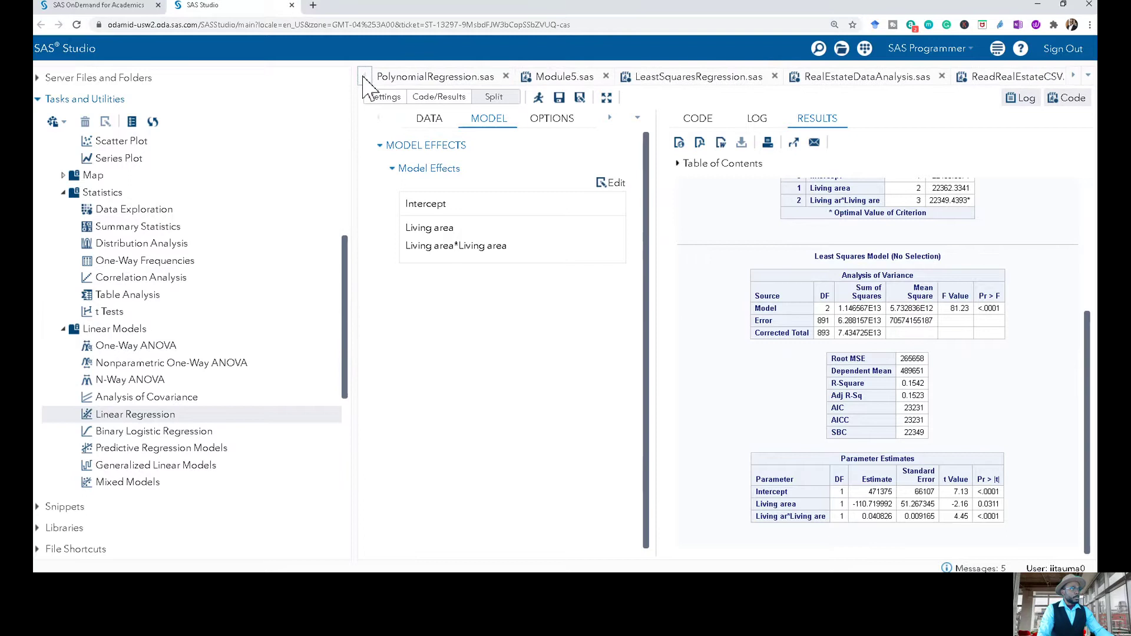
Switch to the Module5.sas program and place the cursor in its code.
left_click(560, 83)
left_click(647, 216)
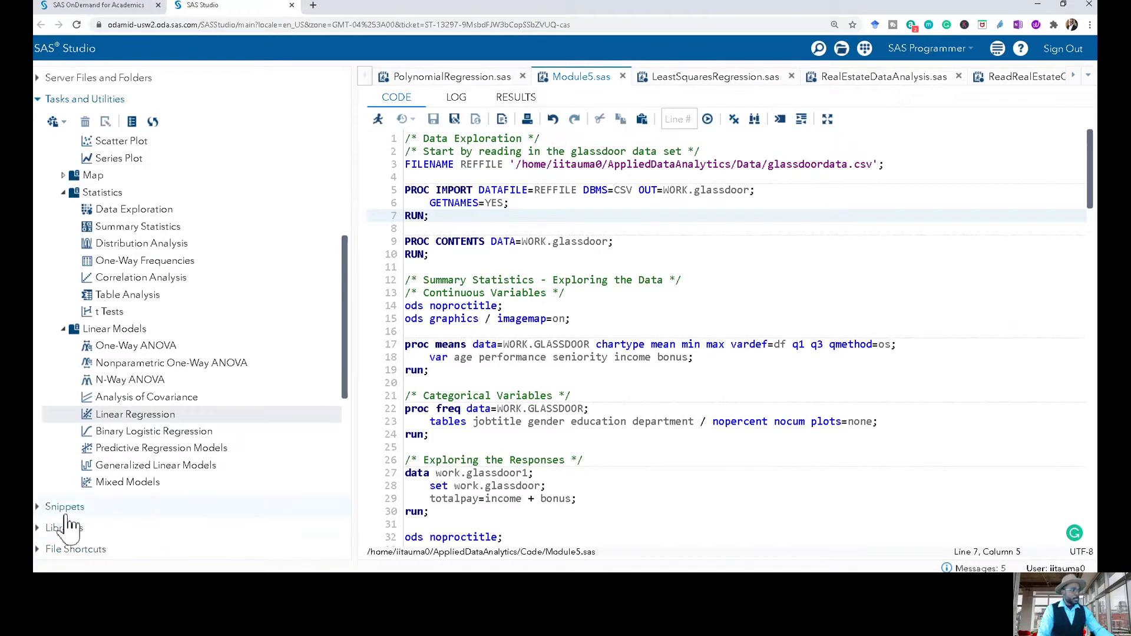
scroll(128, 167, "up", 3)
Locate data/glassdoordata.csv in Server Files and Folders, then select import code lines 3–10.
left_click(46, 81)
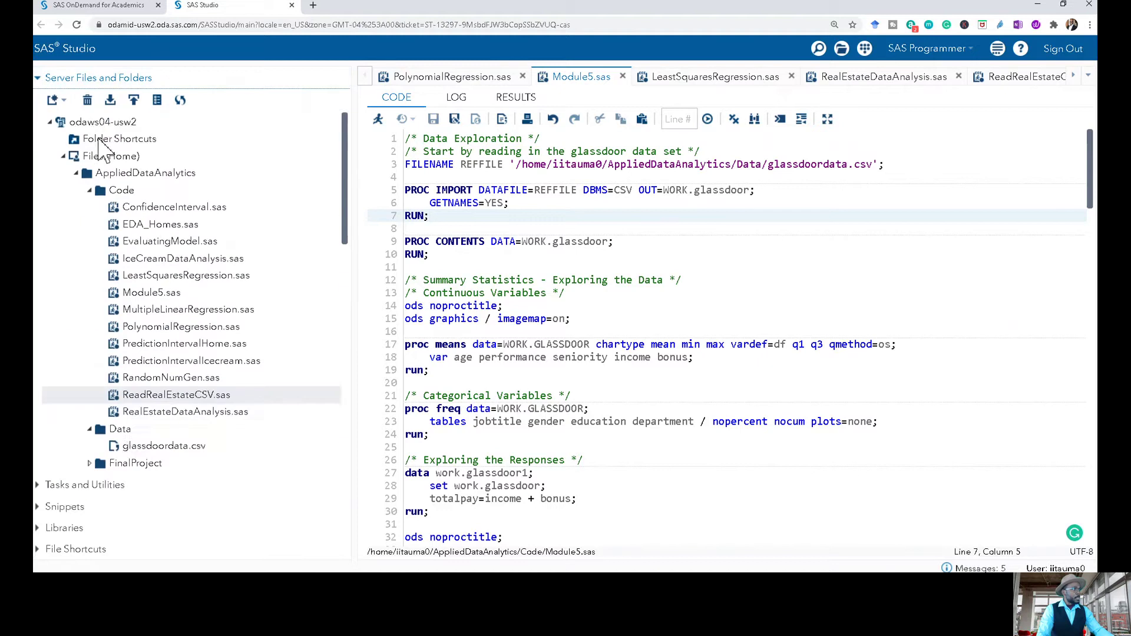
scroll(133, 419, "down", 5)
scroll(135, 422, "down", 1)
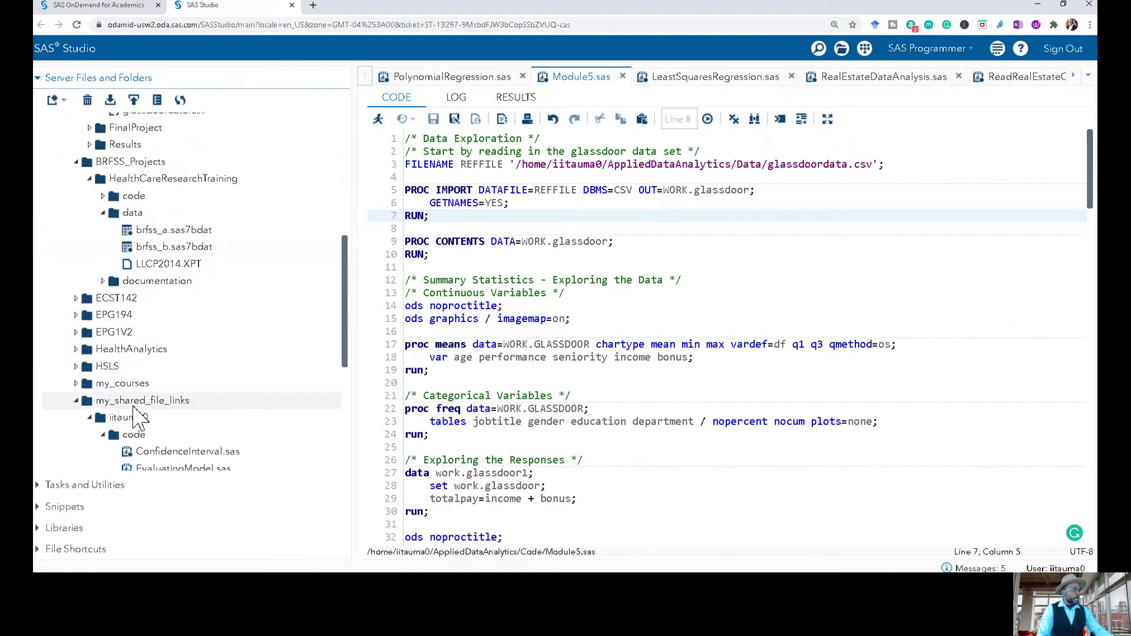
scroll(137, 417, "down", 7)
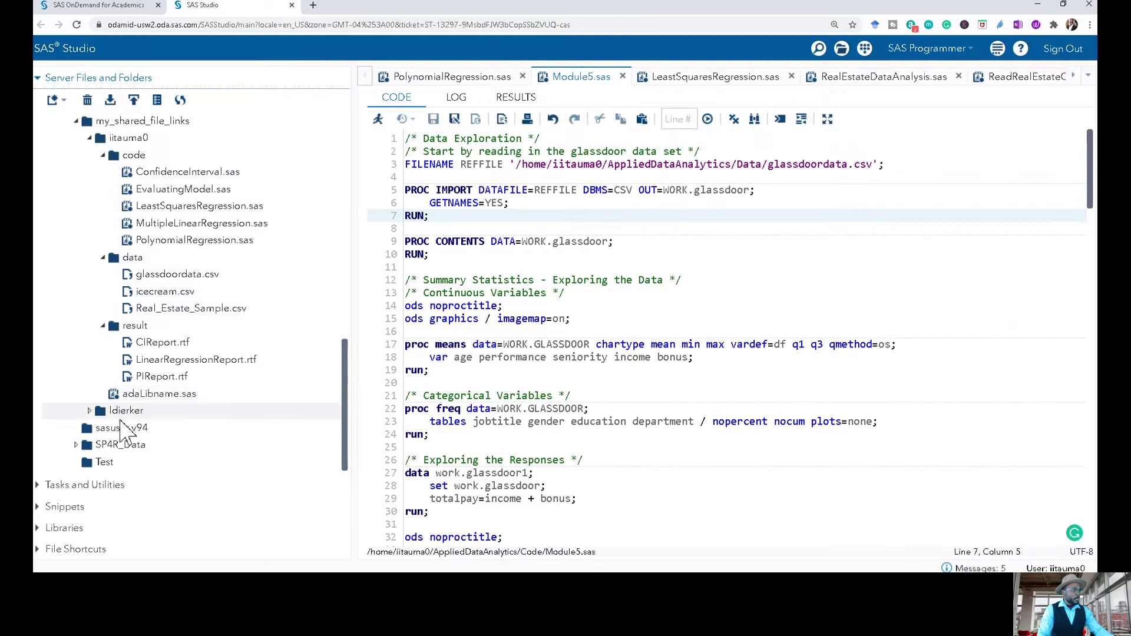
scroll(179, 419, "up", 3)
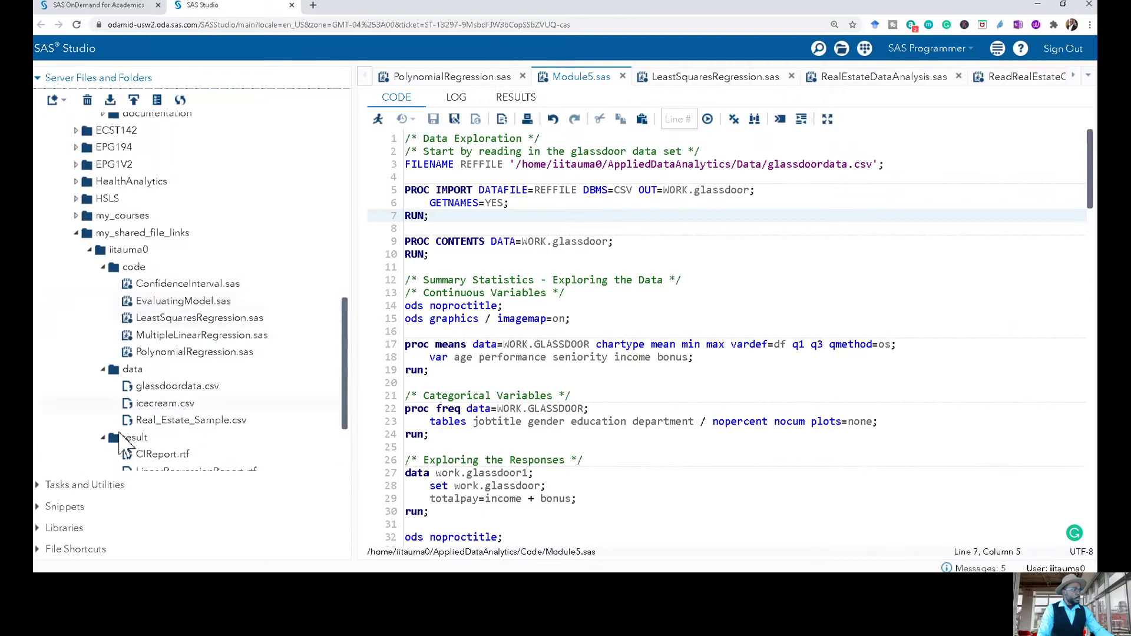
scroll(139, 341, "down", 1)
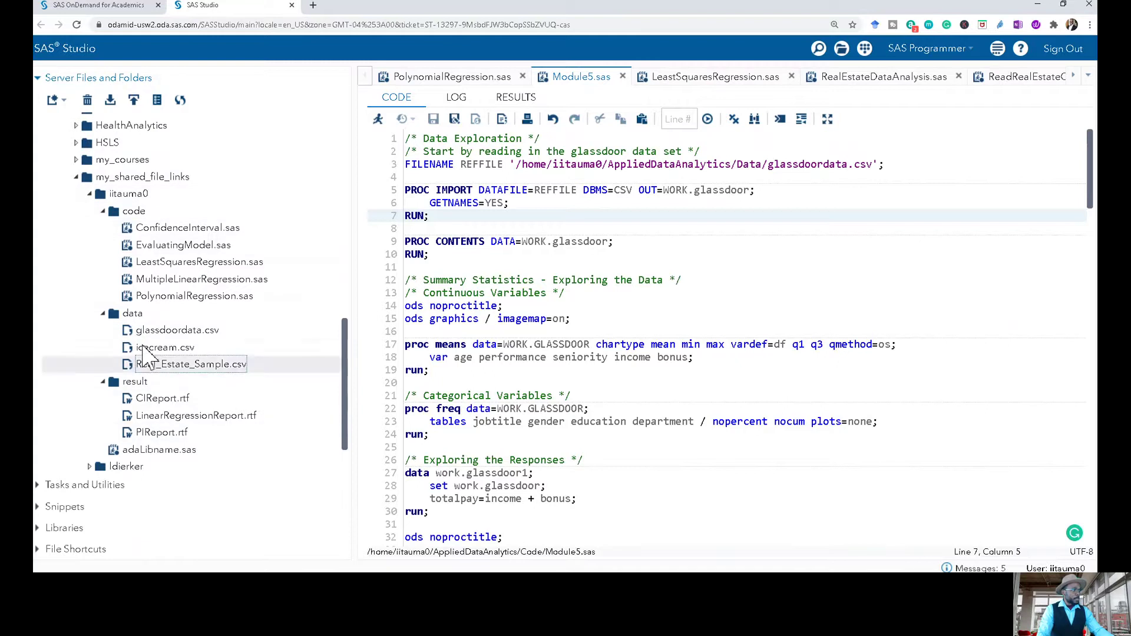
left_click(167, 334)
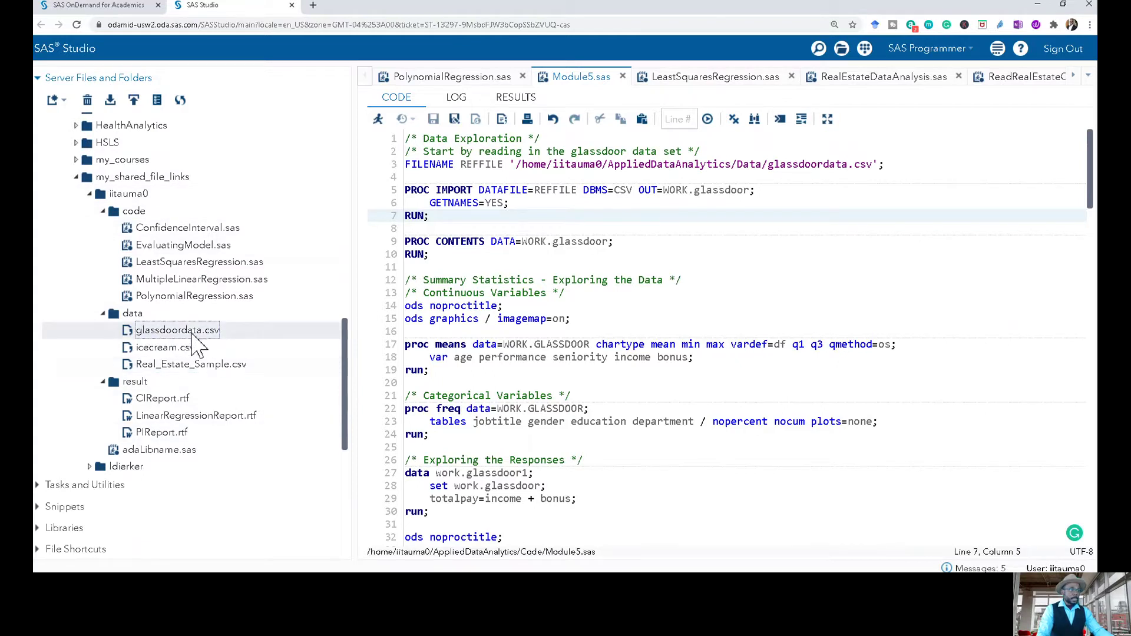
left_click(730, 268)
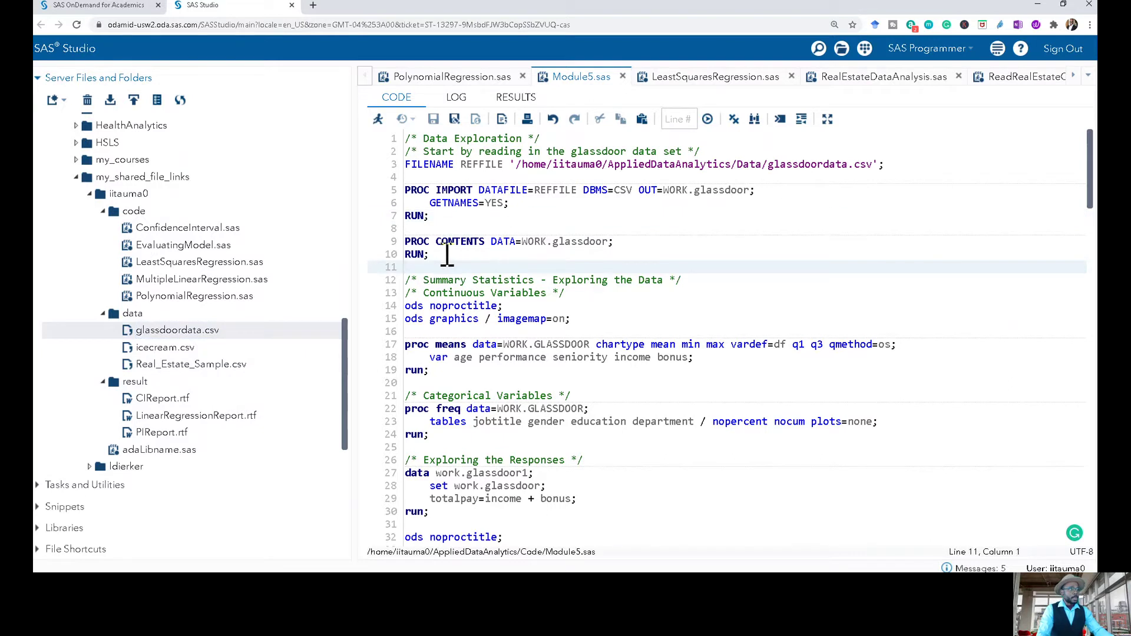
left_click_drag(447, 257, 392, 171)
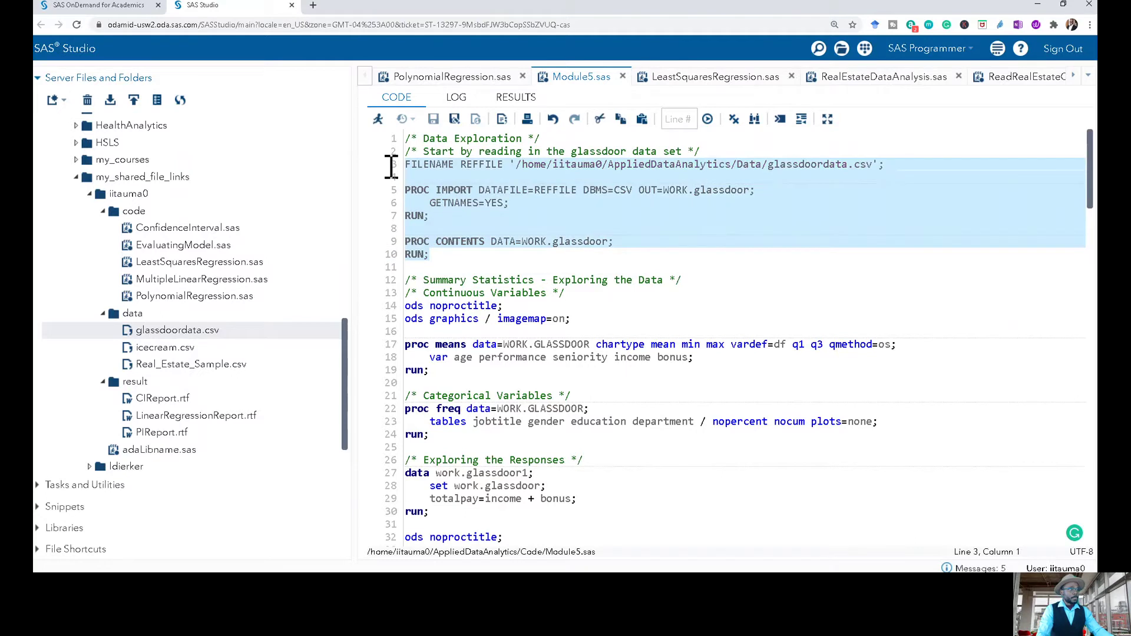
Run the import code to create WORK.GLASSDOOR, then view the table in the WORK library.
left_click(378, 119)
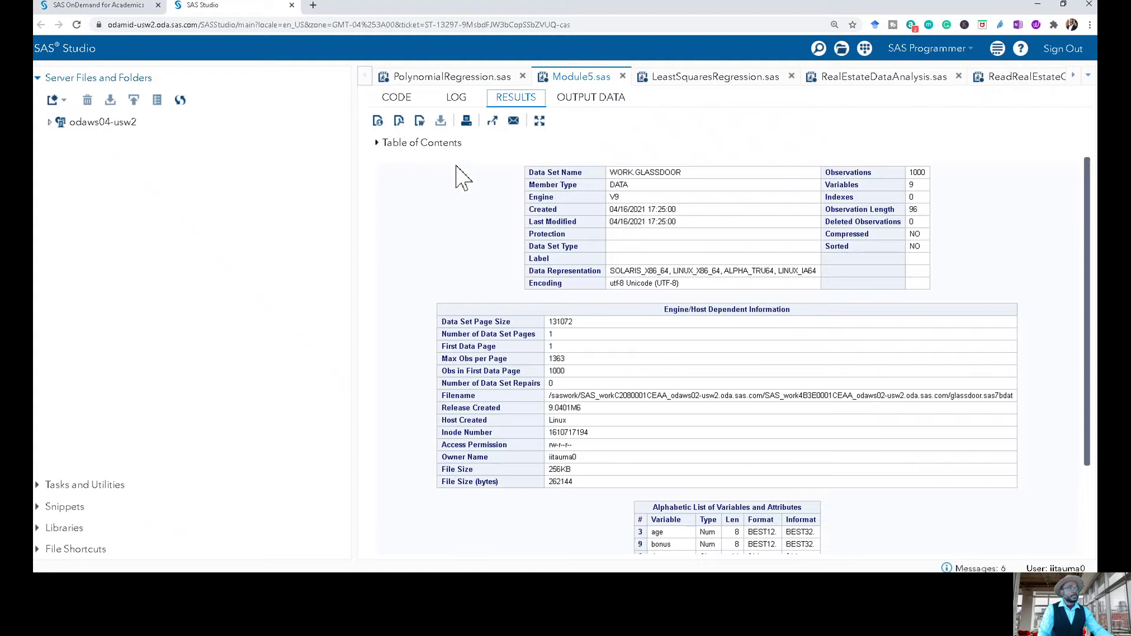
left_click(79, 529)
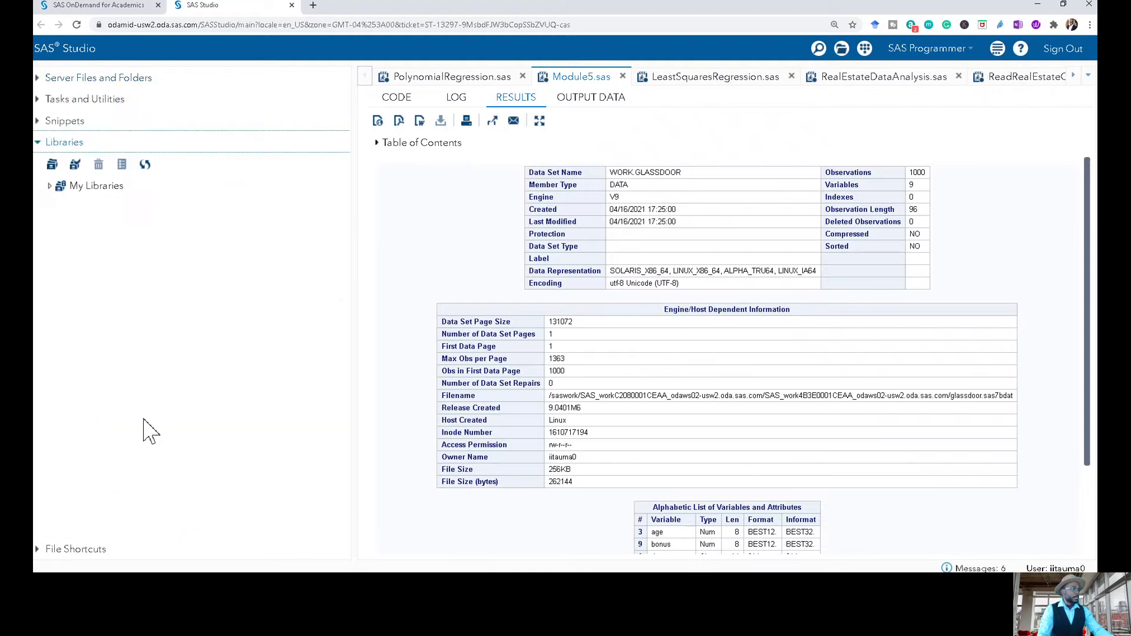
left_click(93, 187)
left_click(49, 187)
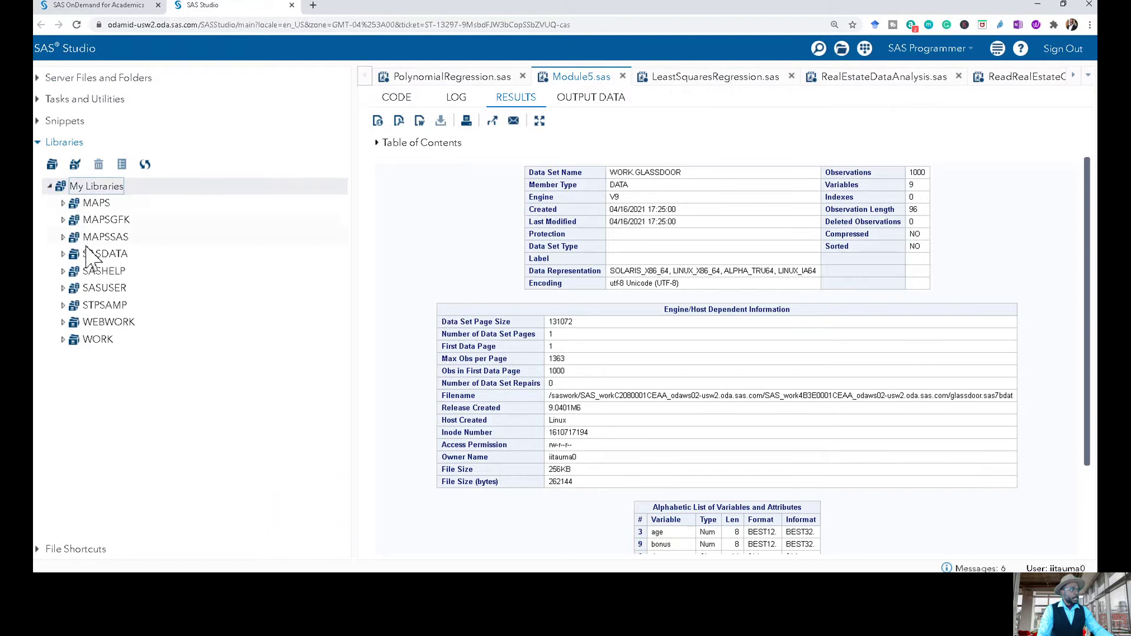
left_click(64, 340)
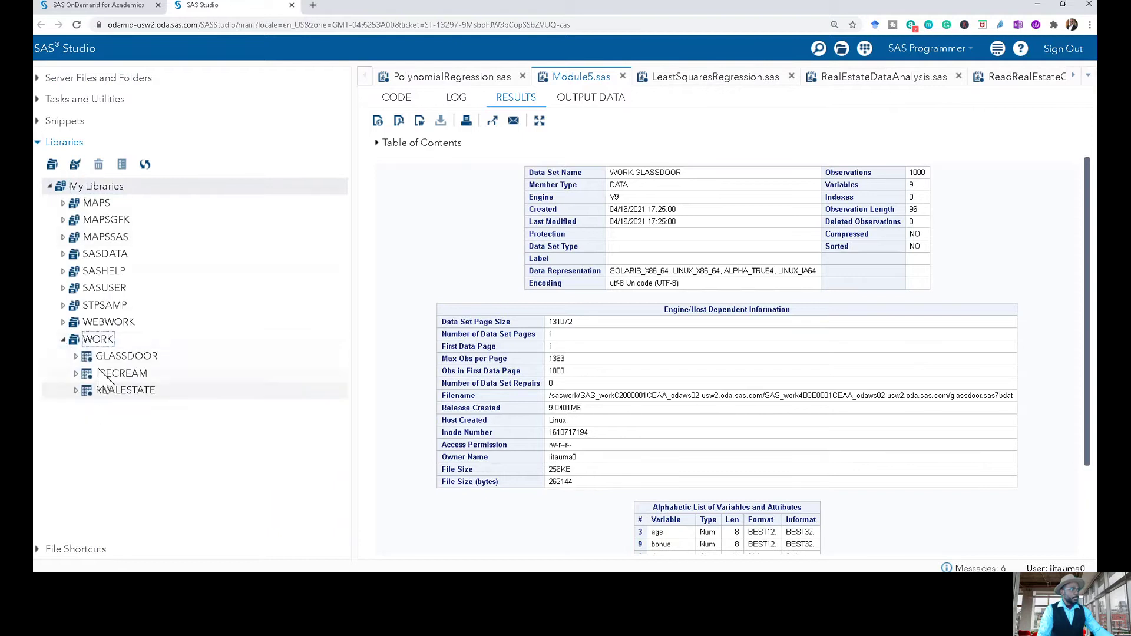
left_click(121, 357)
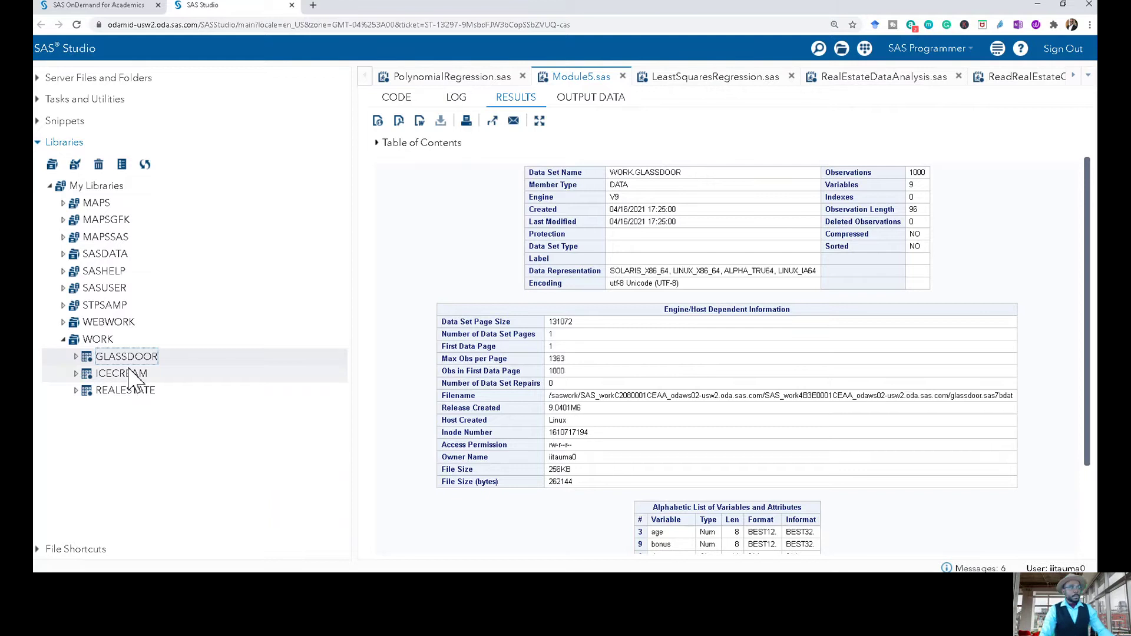
left_click(400, 103)
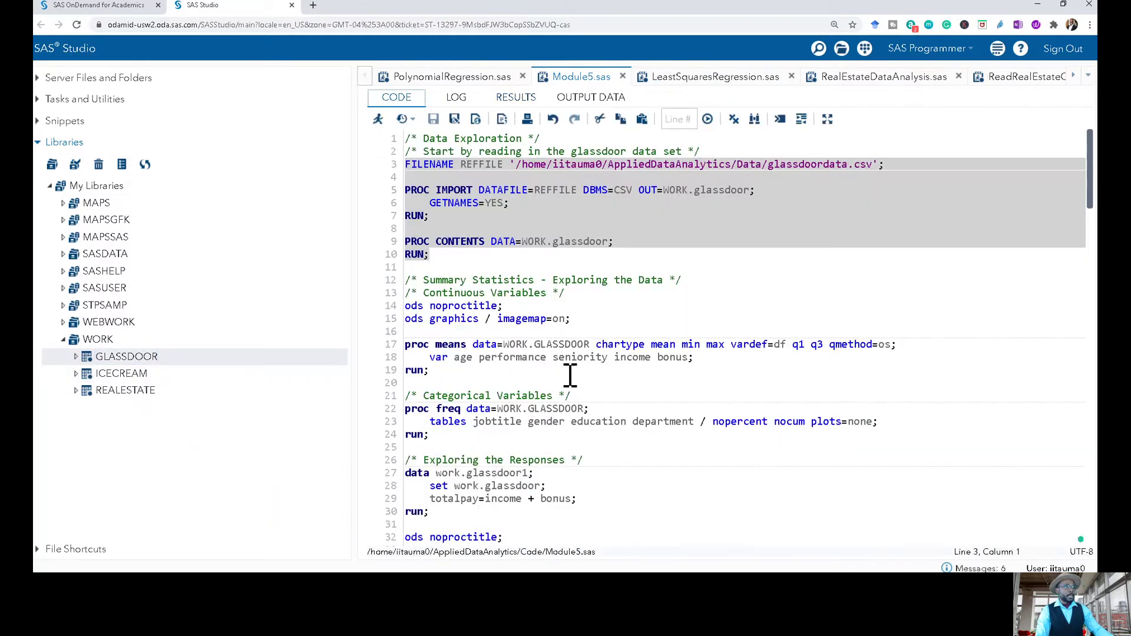
Run the lines 27–30 data step that creates WORK.GLASSDOOR1 with a totalpay column.
scroll(569, 373, "down", 3)
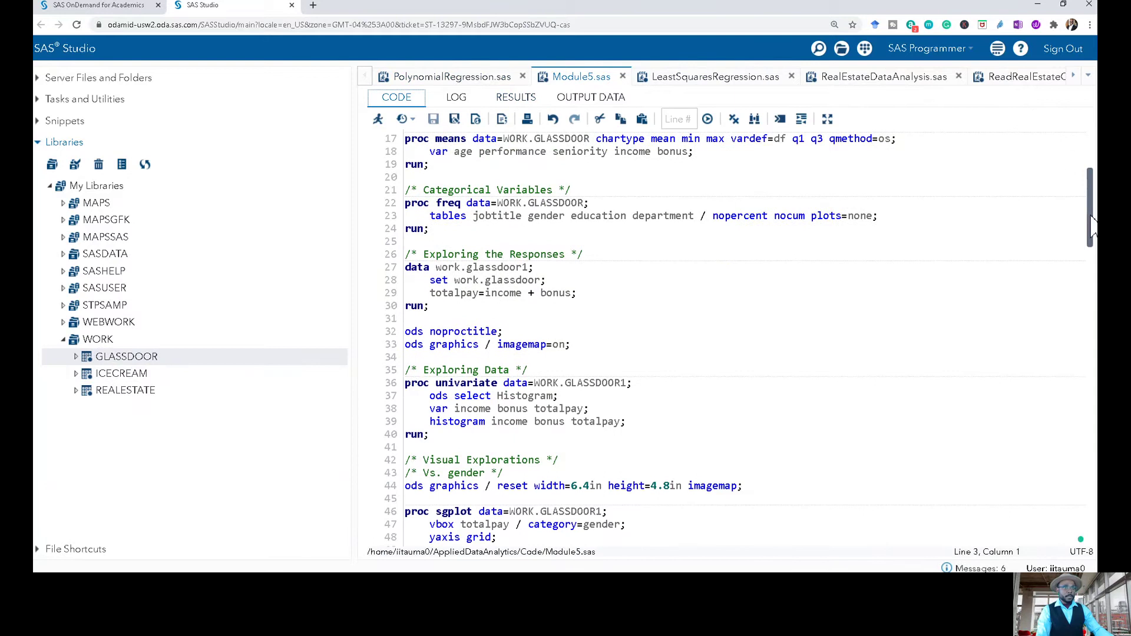
left_click_drag(1091, 230, 1089, 346)
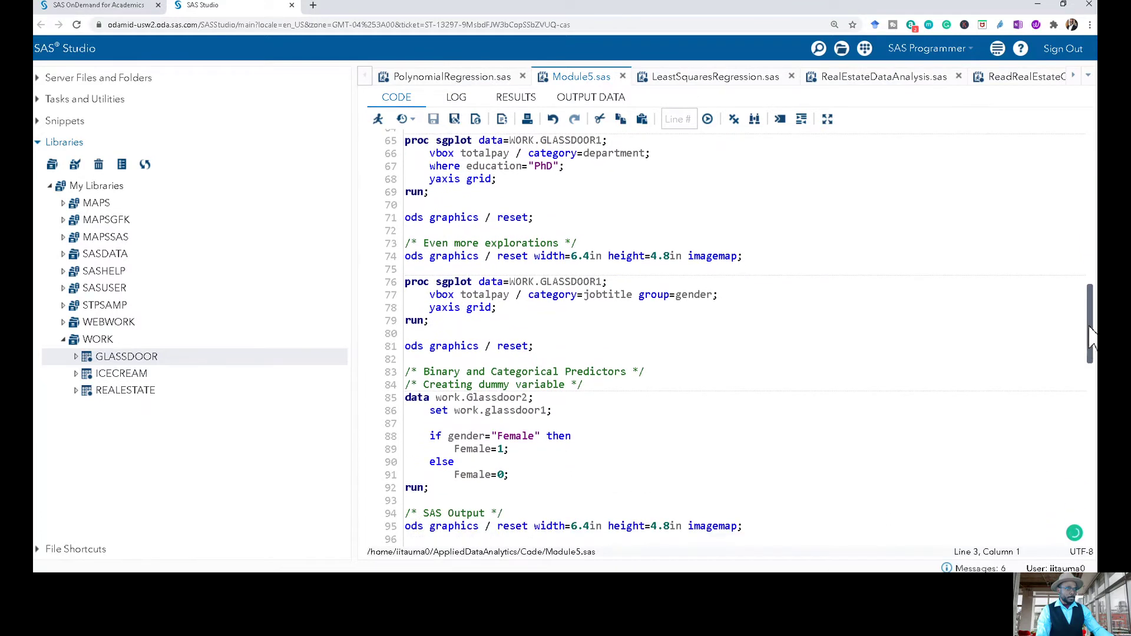
scroll(1091, 239, "up", 5)
scroll(1091, 194, "up", 15)
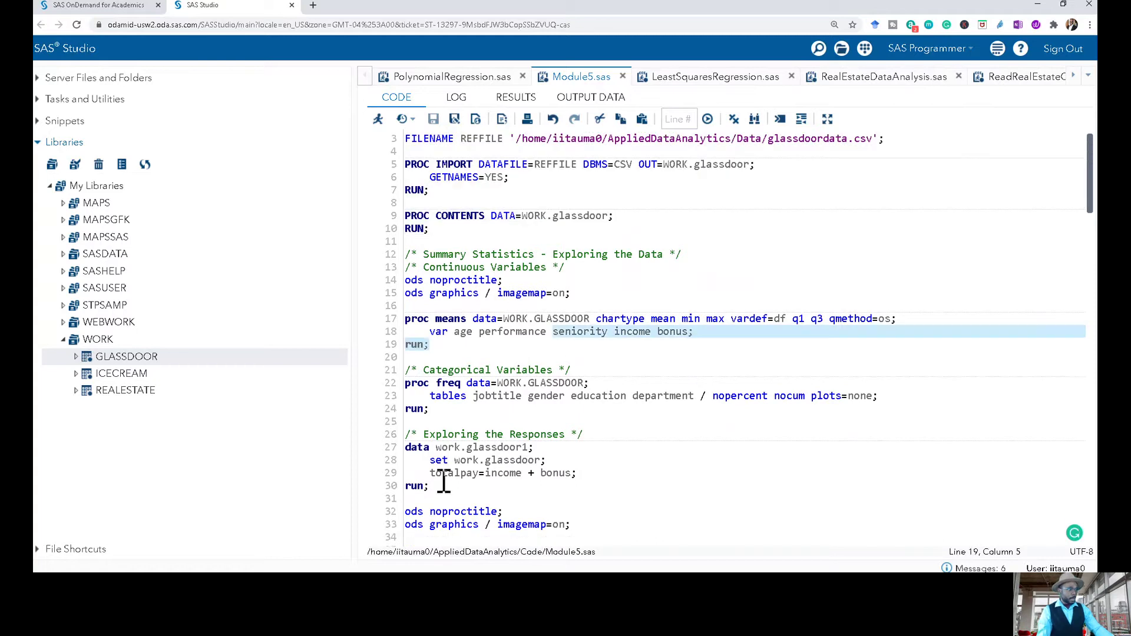
left_click_drag(413, 487, 386, 453)
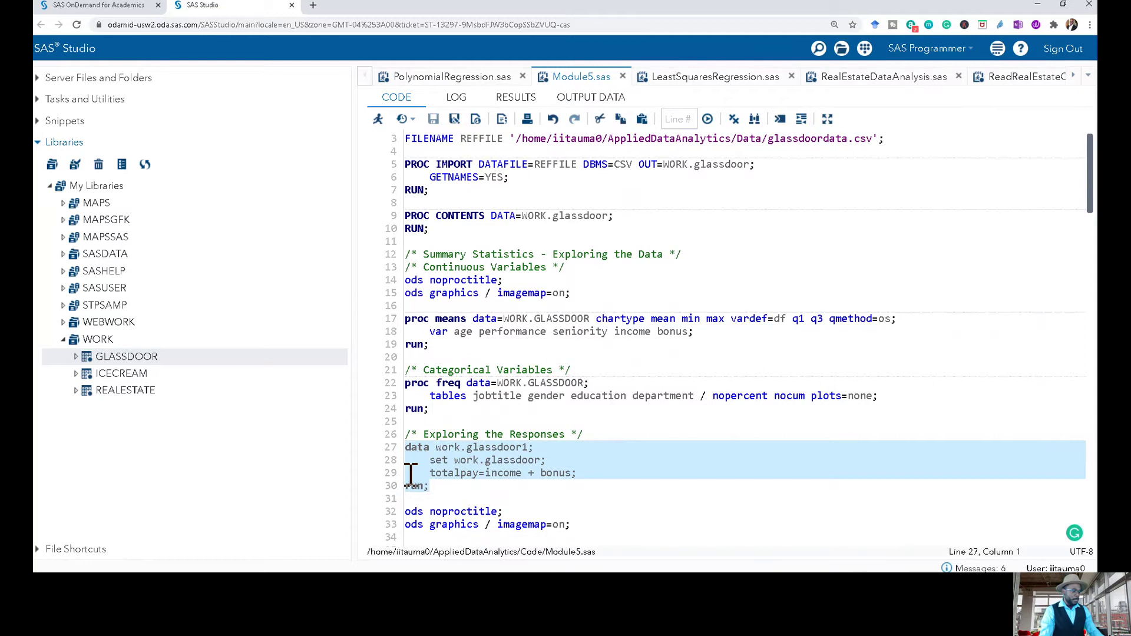
left_click(378, 120)
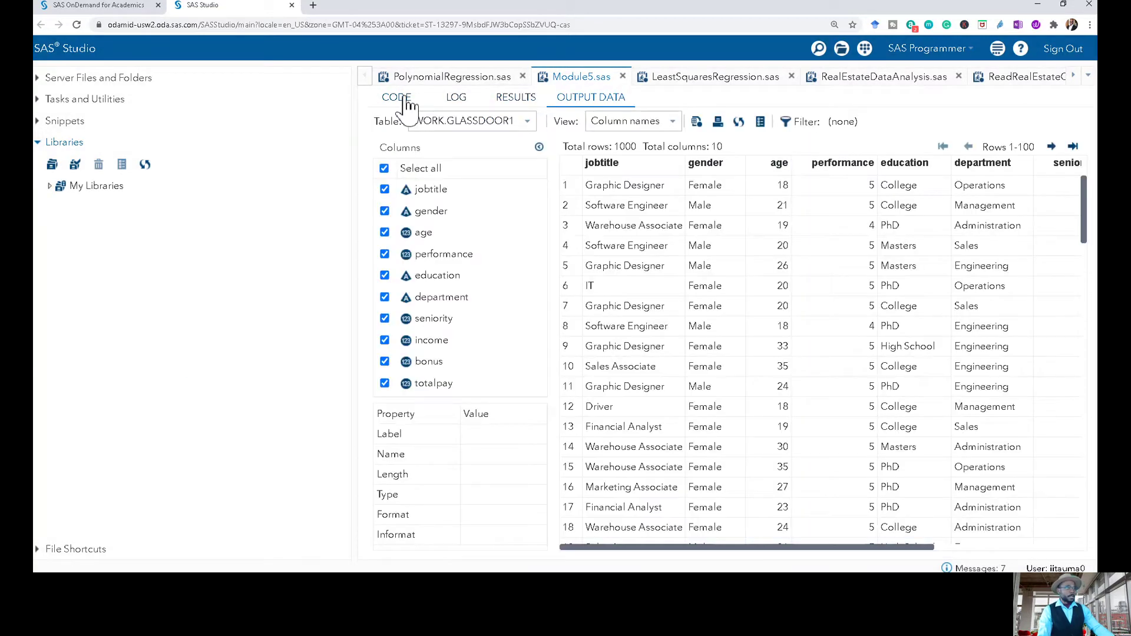
Run the lines 85–92 data step that builds GLASSDOOR2 with Female set to 1 or 0 from gender.
left_click(396, 98)
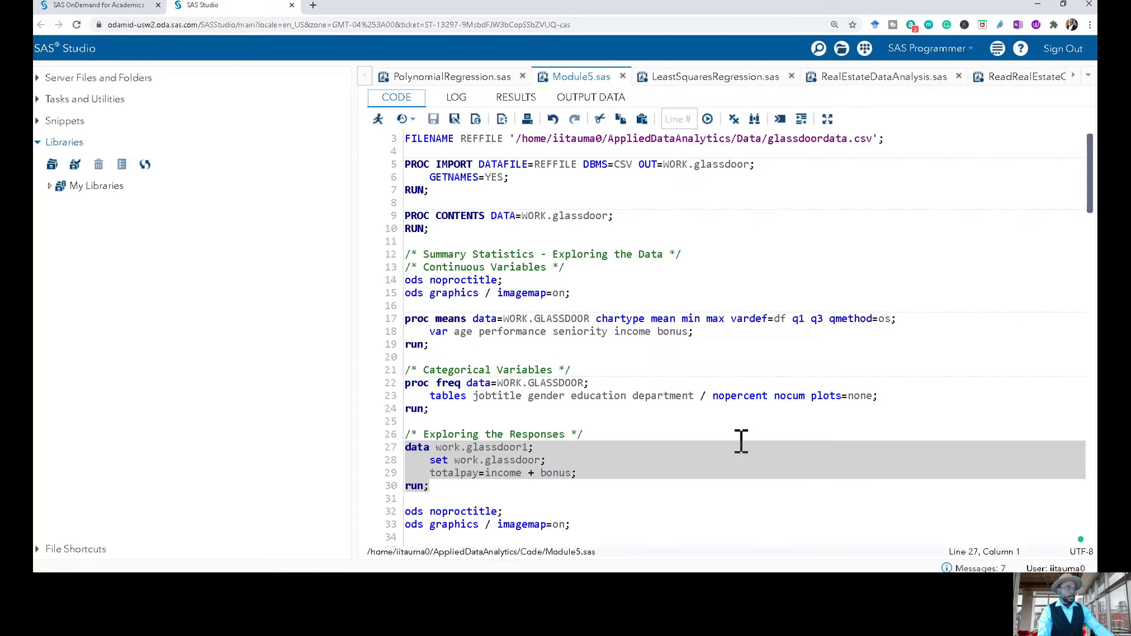
left_click_drag(1091, 192, 1091, 341)
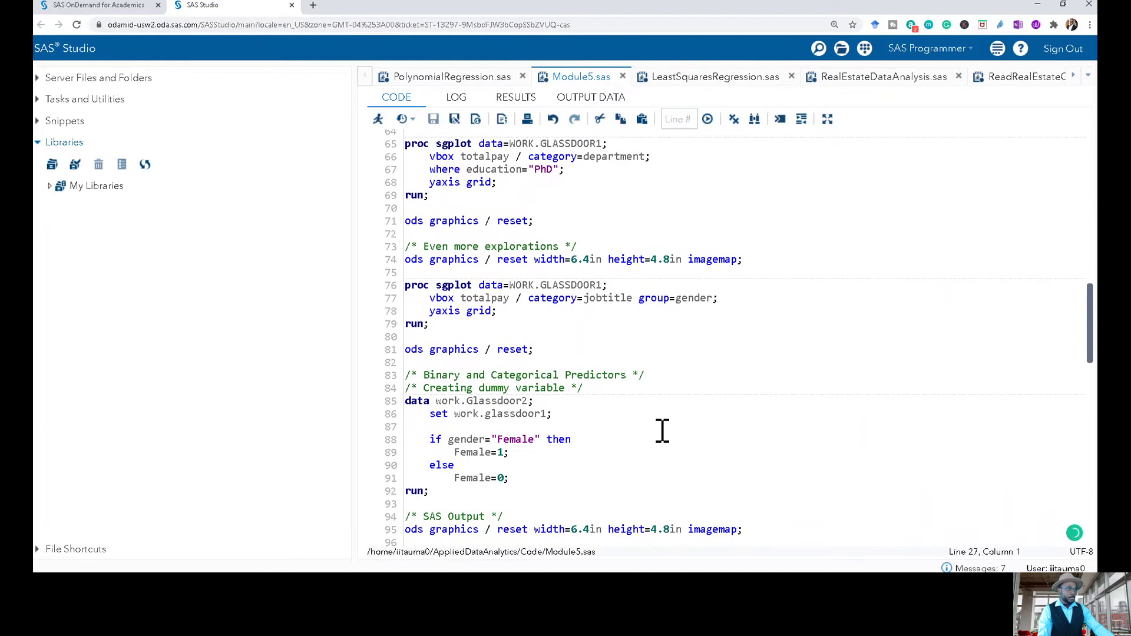
left_click_drag(423, 488, 396, 396)
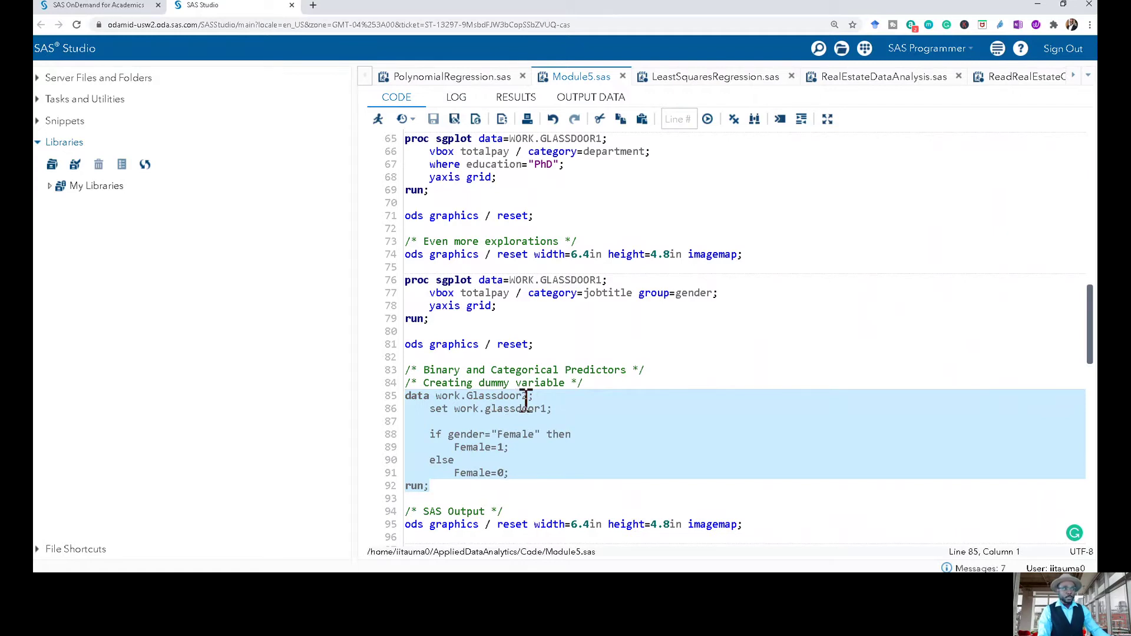
left_click(378, 119)
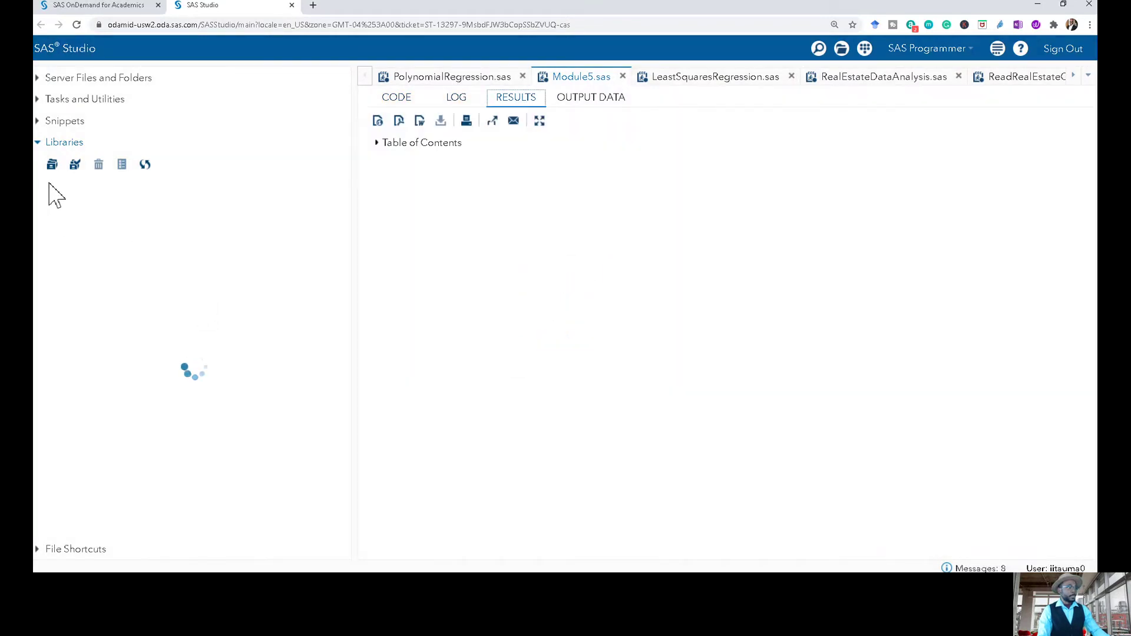
Expand My Libraries and WORK to list GLASSDOOR1 and GLASSDOOR2.
left_click(50, 186)
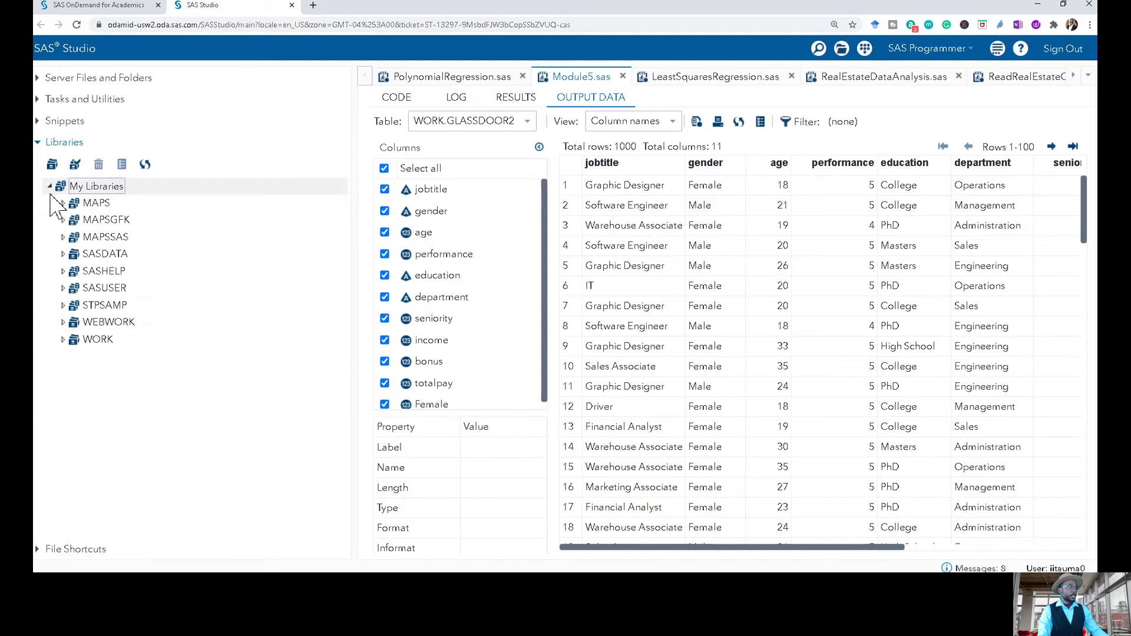
left_click(63, 341)
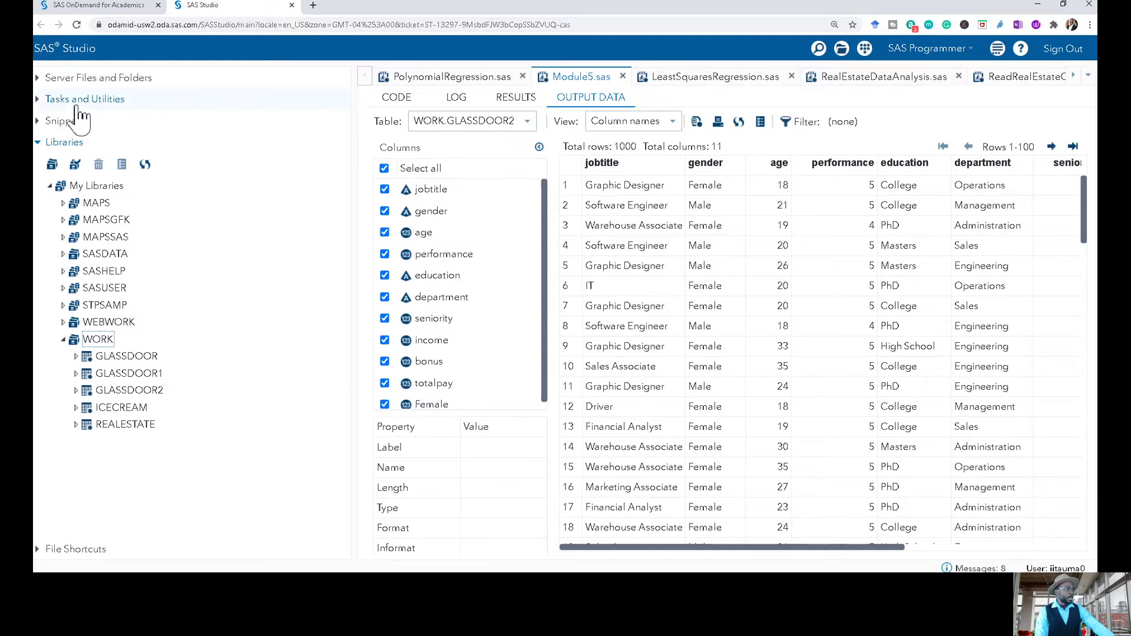
Open a new Linear Regression task from Tasks and Utilities > Linear Models.
left_click(79, 102)
scroll(118, 454, "down", 2)
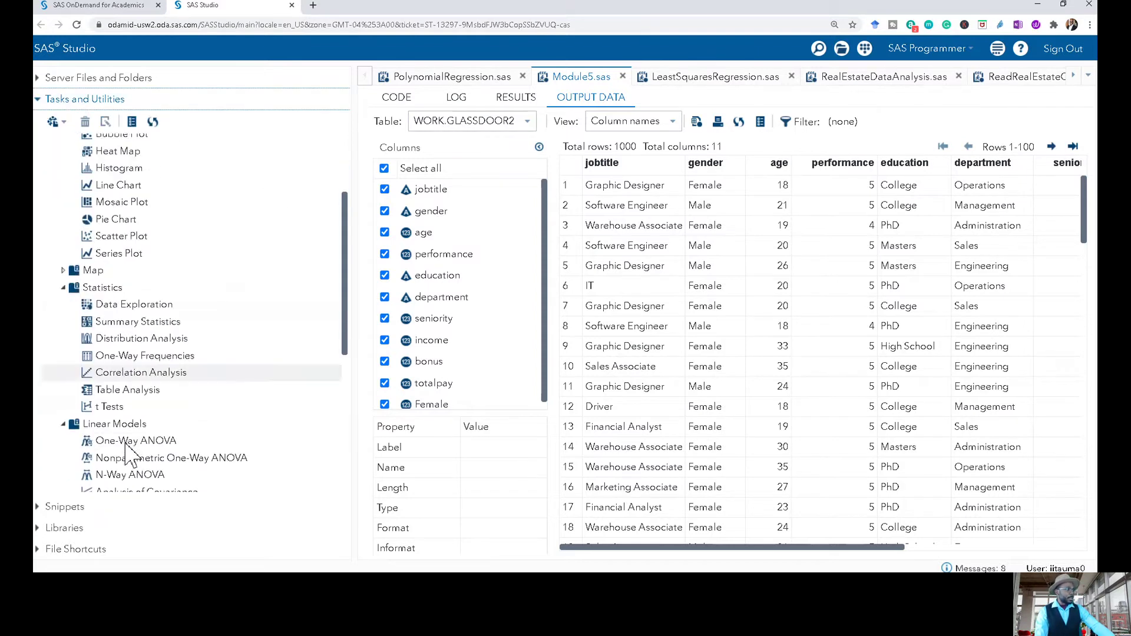
scroll(126, 454, "down", 2)
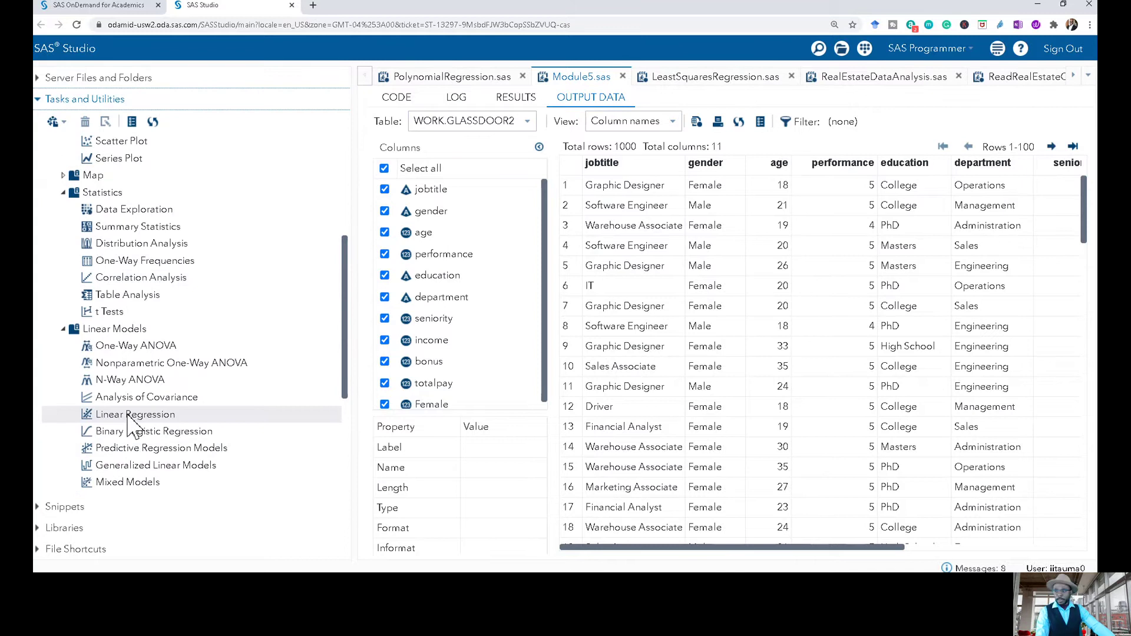
left_click(128, 416)
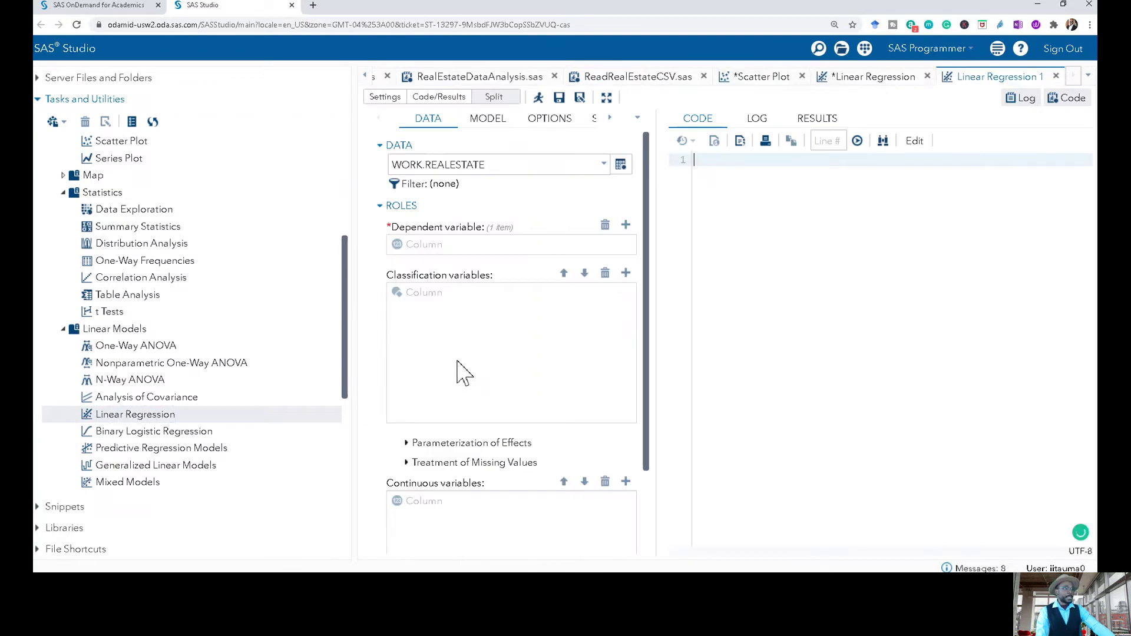
Set WORK.GLASSDOOR2 as the input table and bonus as the dependent variable.
left_click(620, 164)
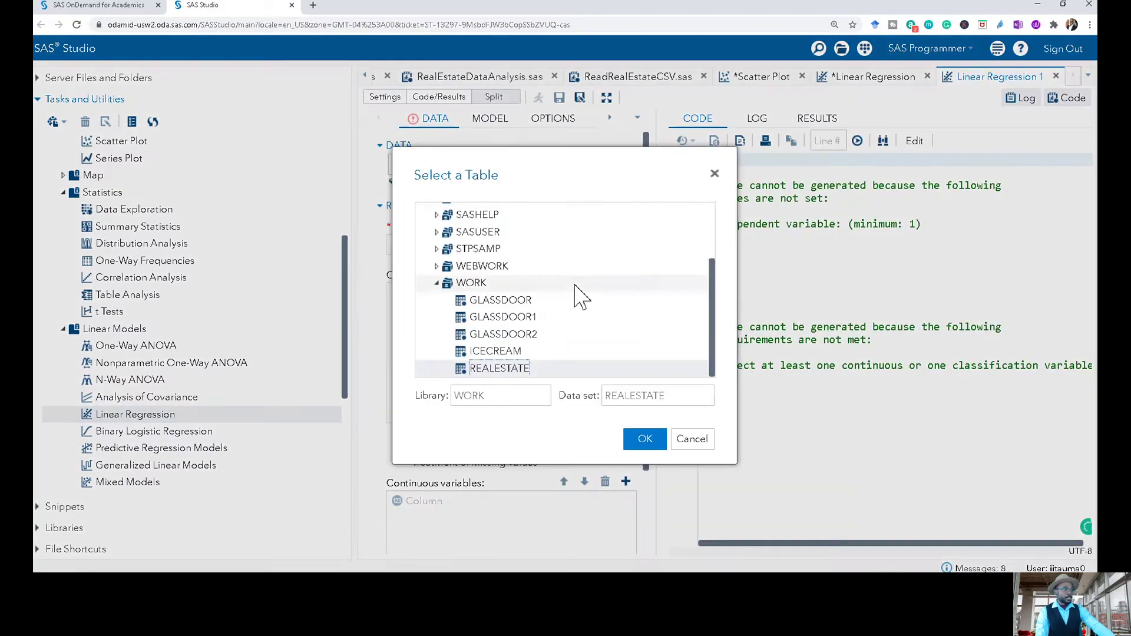
left_click(511, 334)
left_click(641, 438)
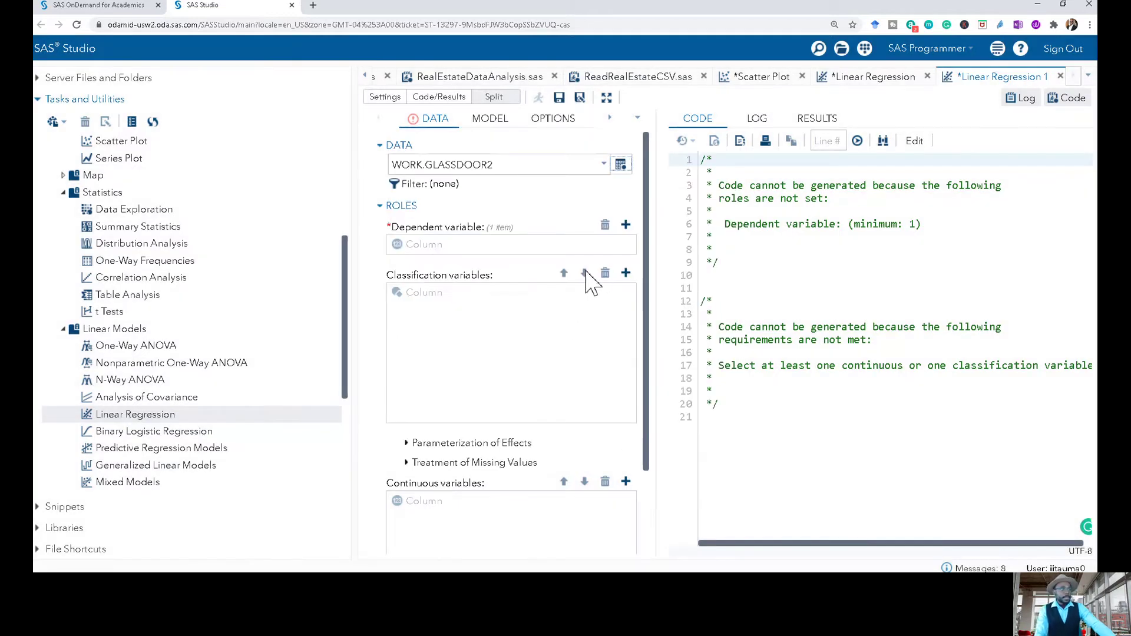
left_click(626, 225)
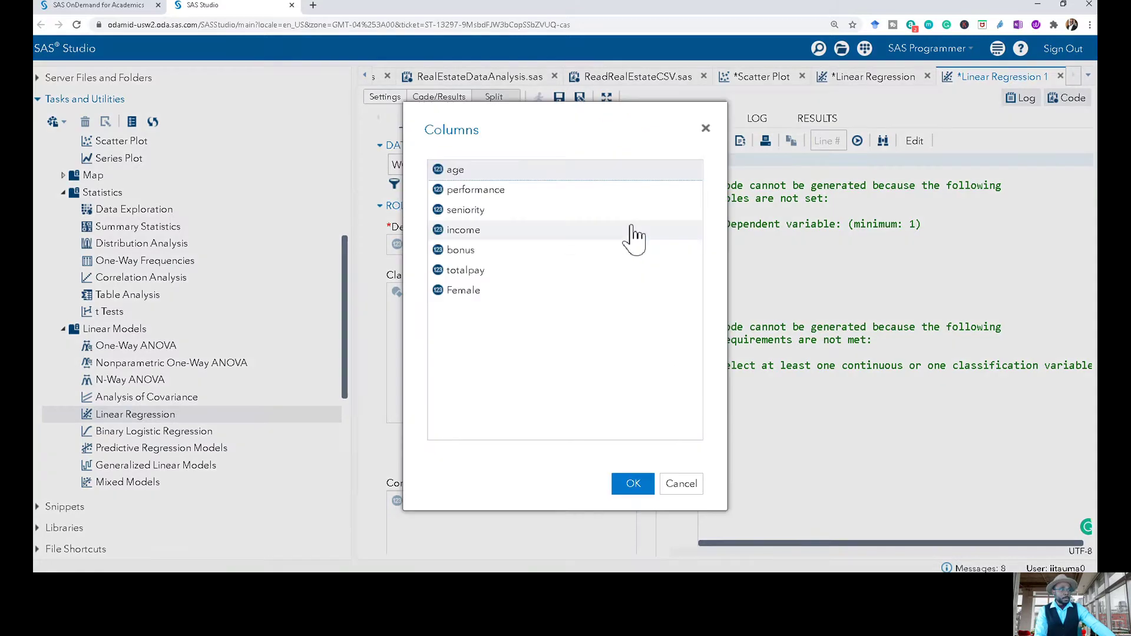
left_click(458, 253)
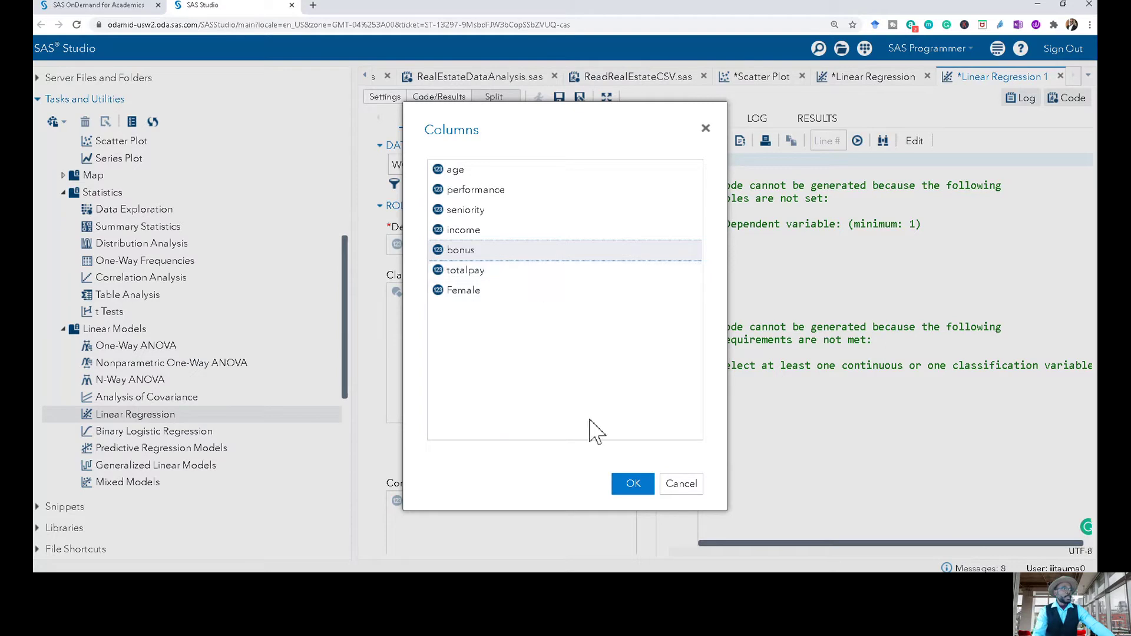
left_click(627, 486)
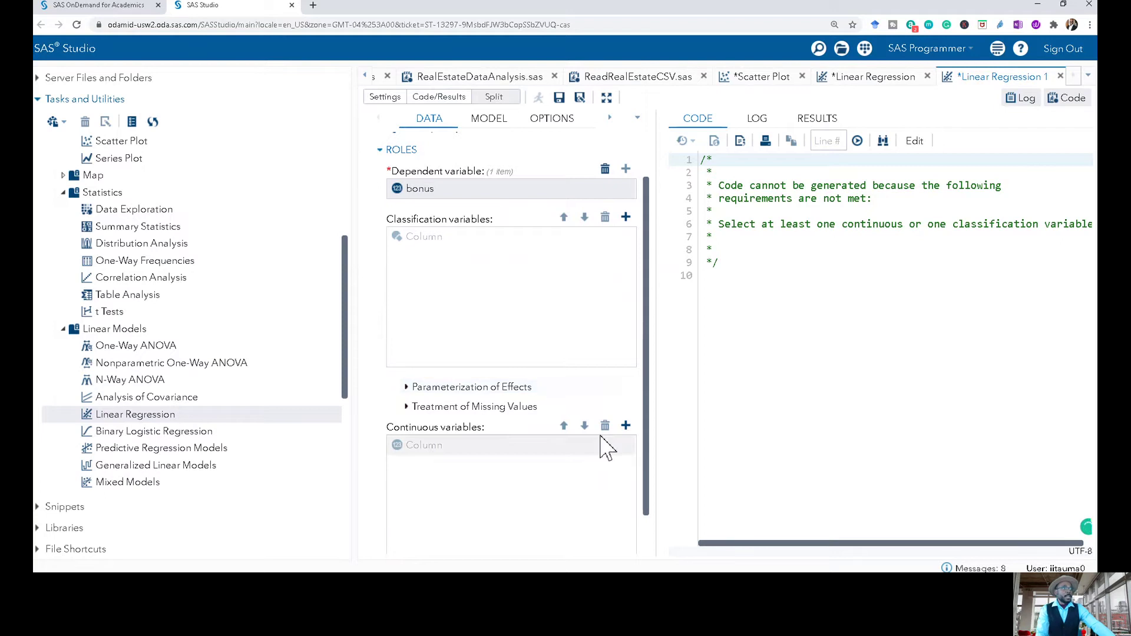
Add age and Female as continuous explanatory variables.
scroll(613, 445, "down", 1)
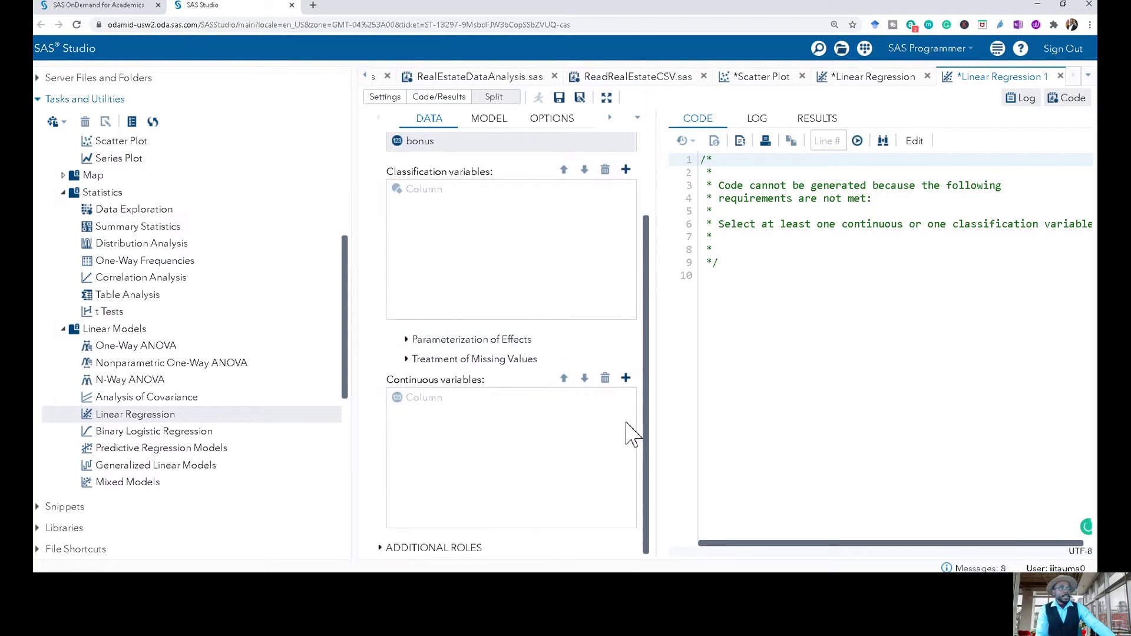
left_click(625, 379)
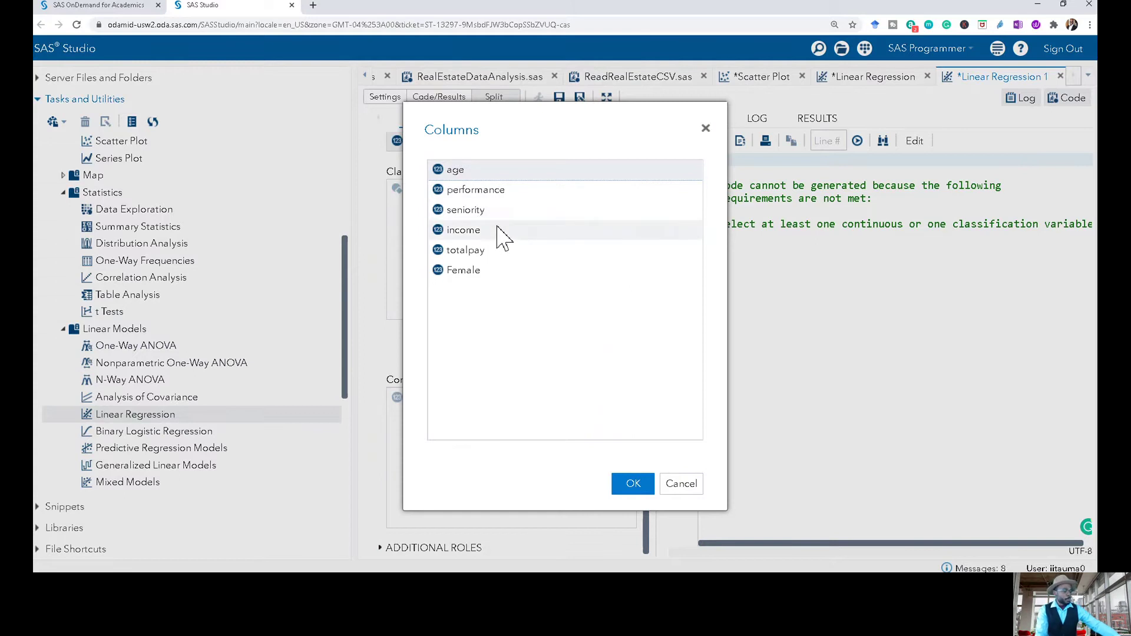
left_click(489, 275)
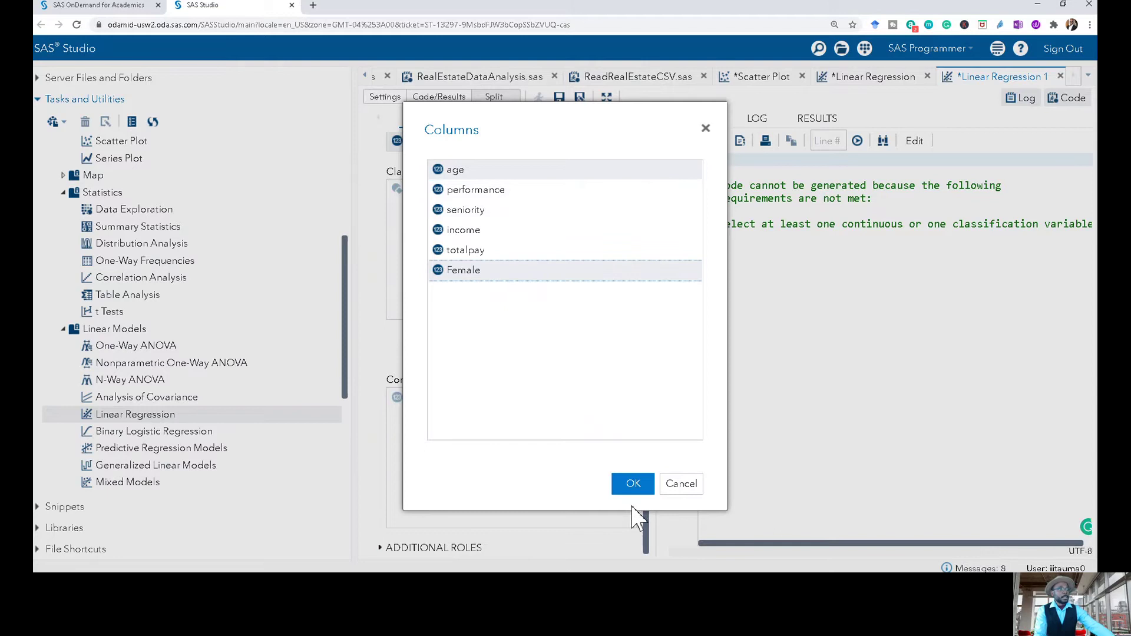
left_click(633, 484)
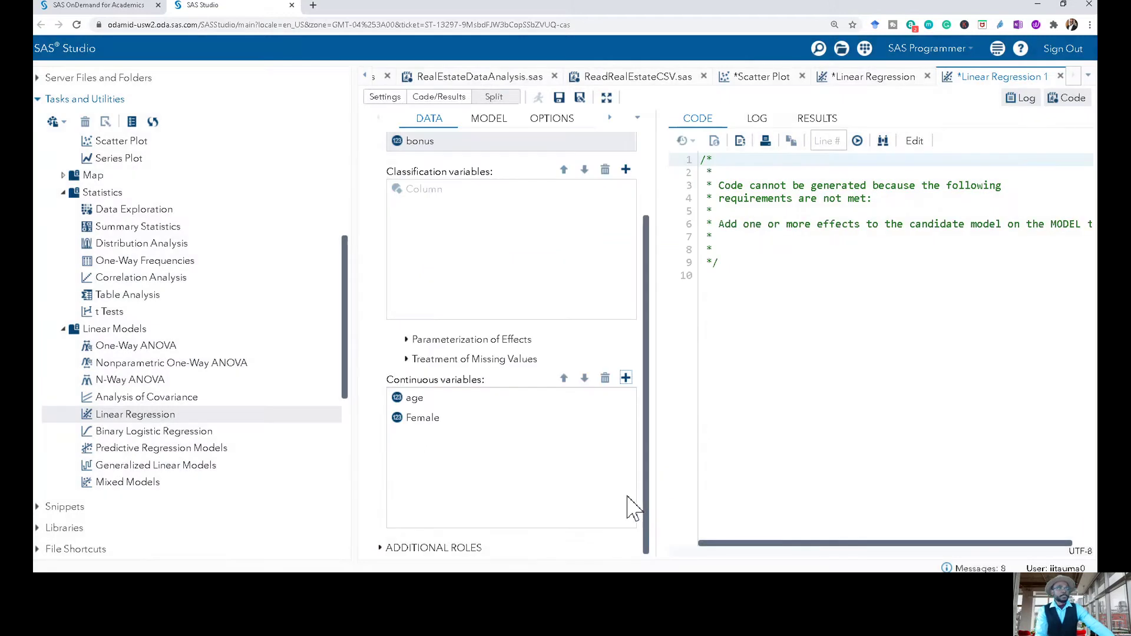
left_click(480, 132)
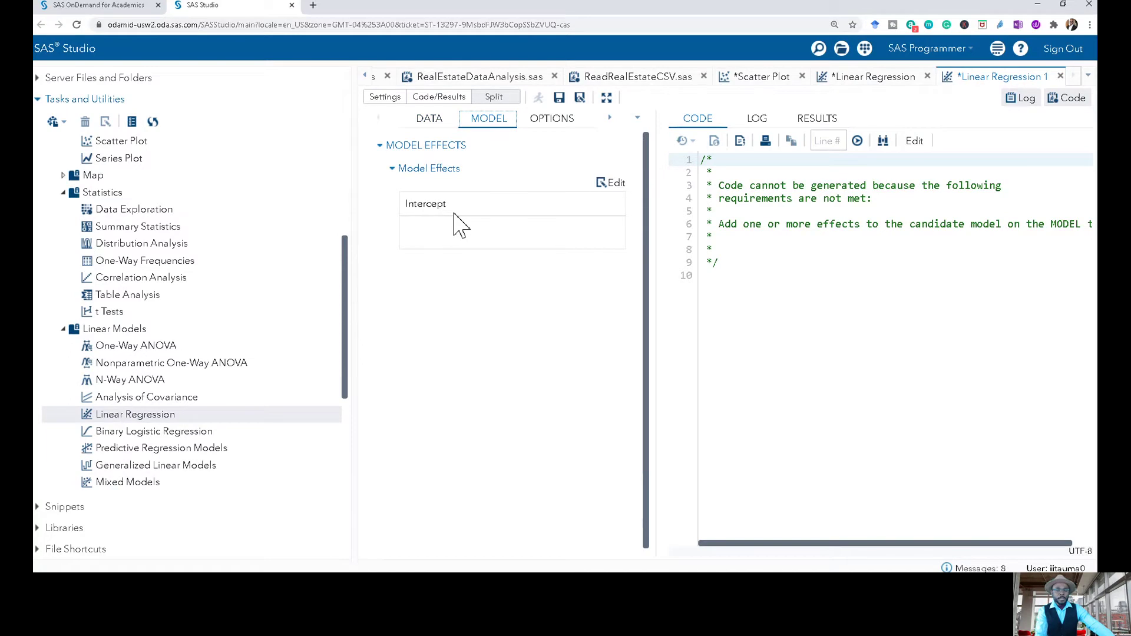
Build model effects of age, Female and the age*Female interaction.
left_click(613, 184)
left_click(303, 149)
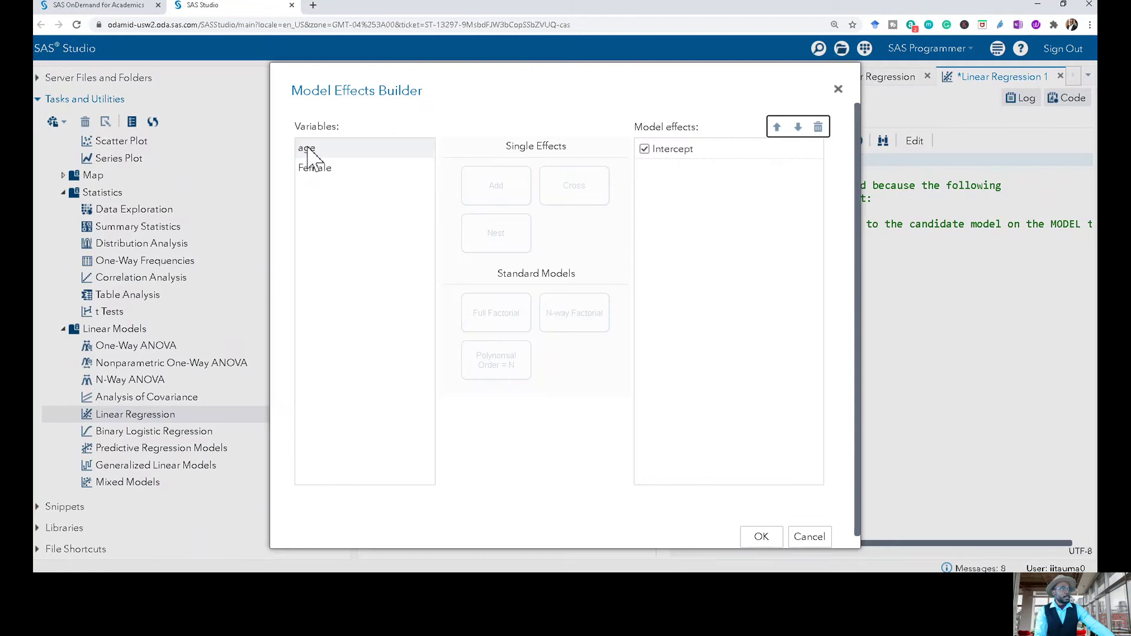
left_click(322, 175, "ctrl")
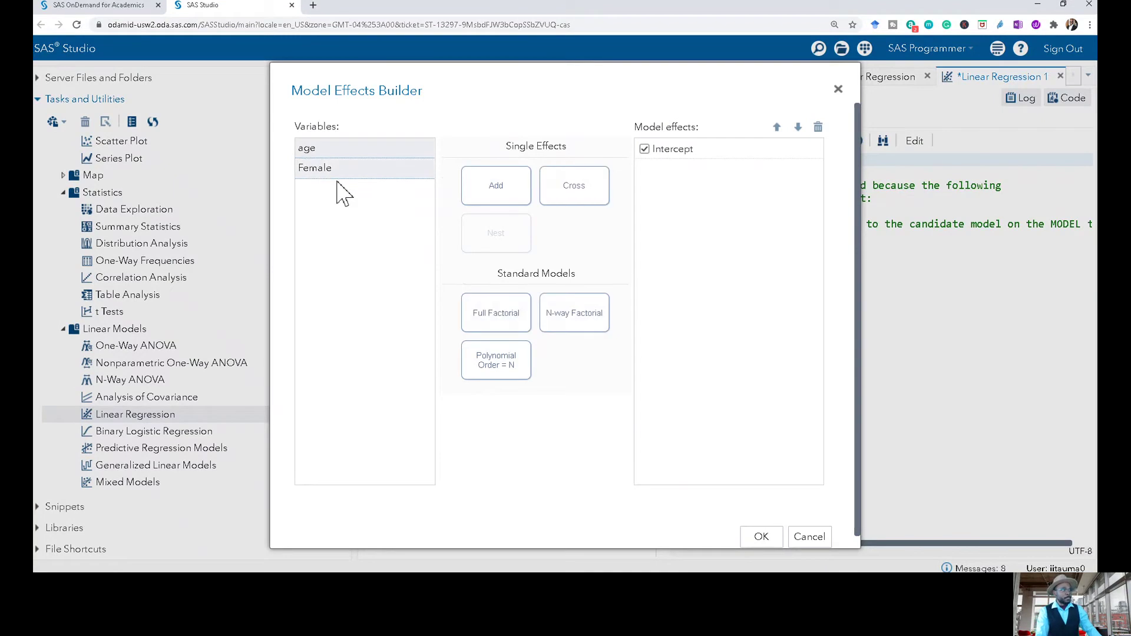
left_click(506, 195)
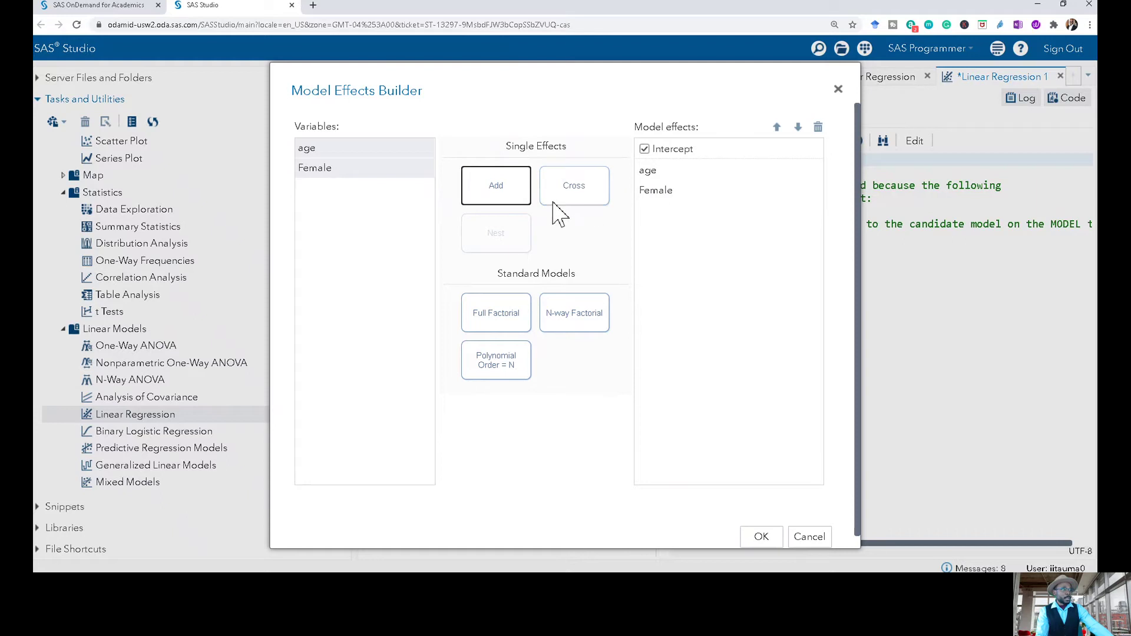
left_click(571, 197)
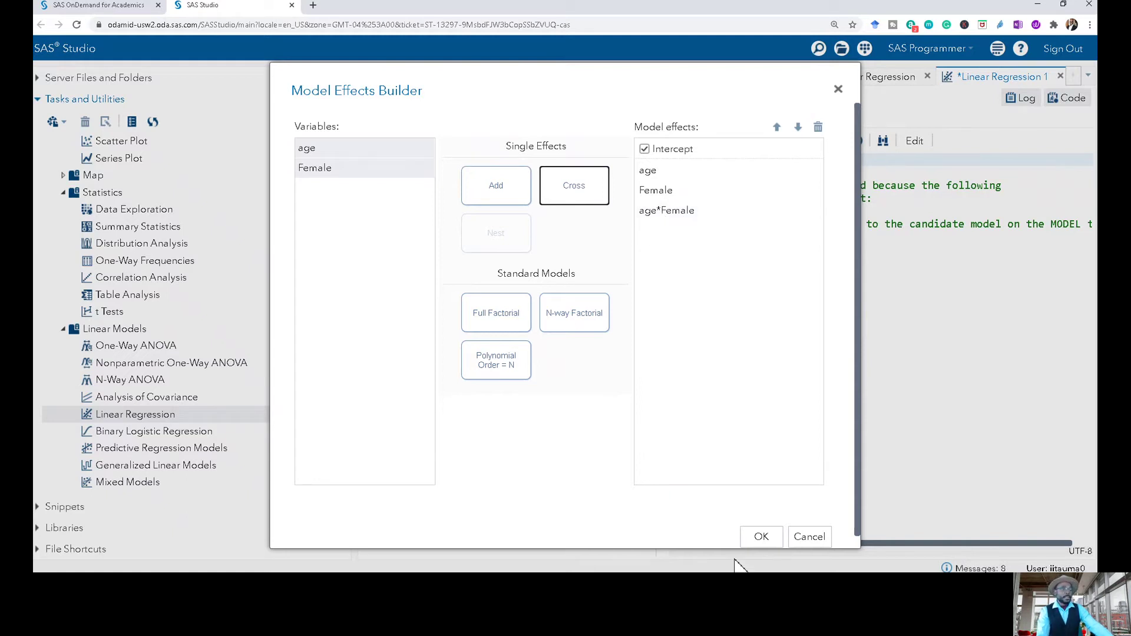
left_click(755, 538)
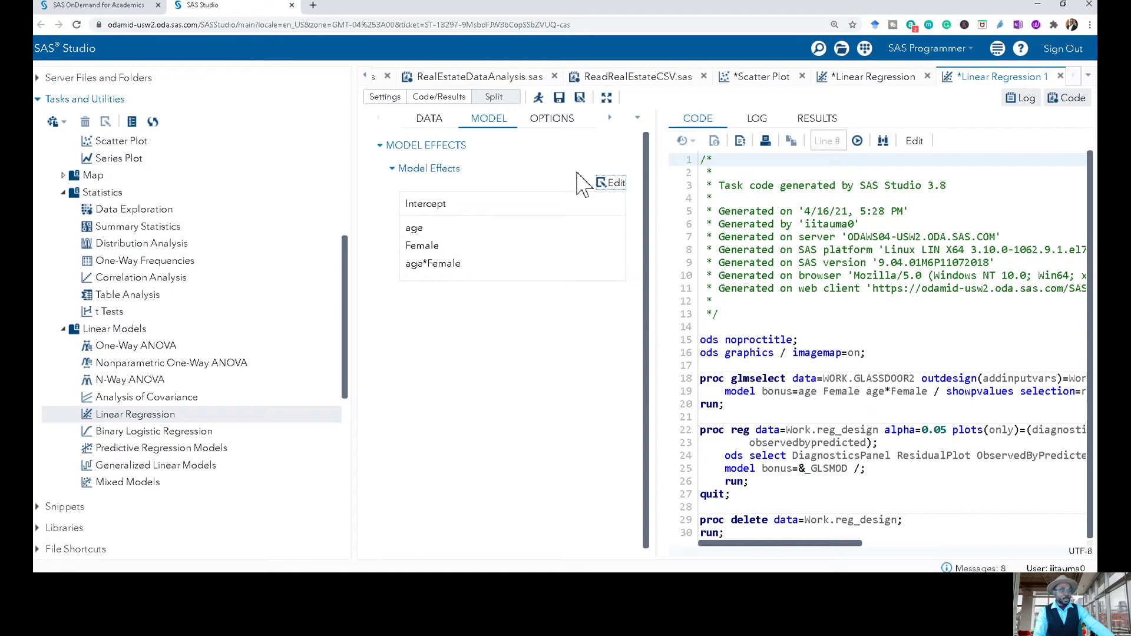
Turn off diagnostic, residual and observed-by-predicted plots, then run the bonus regression.
left_click(552, 119)
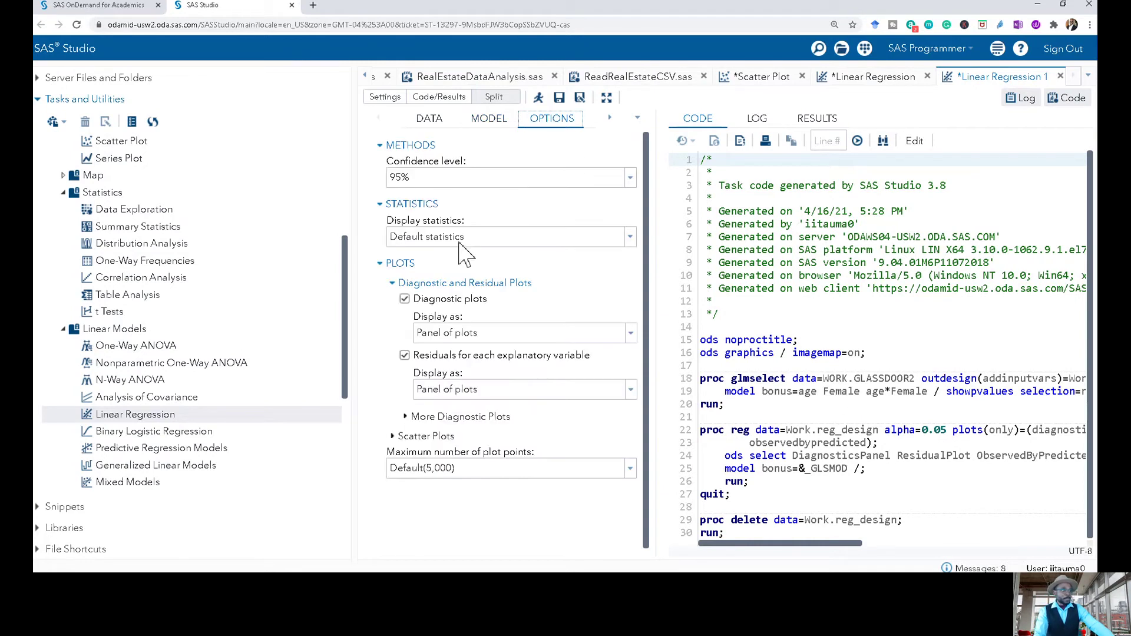
left_click(405, 299)
left_click(405, 317)
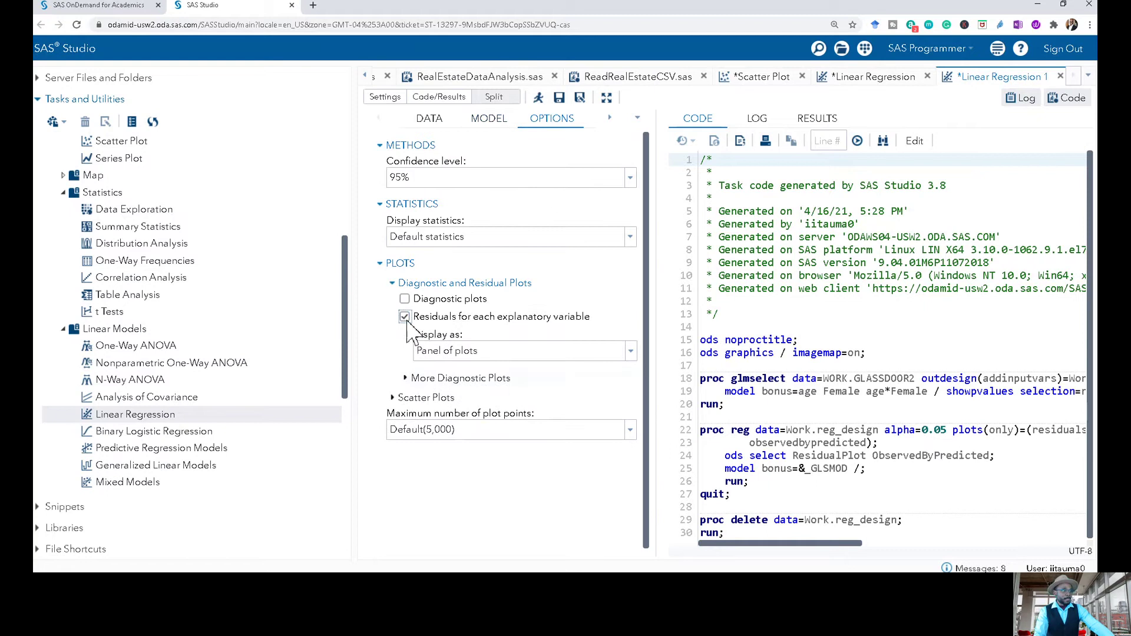
left_click(392, 359)
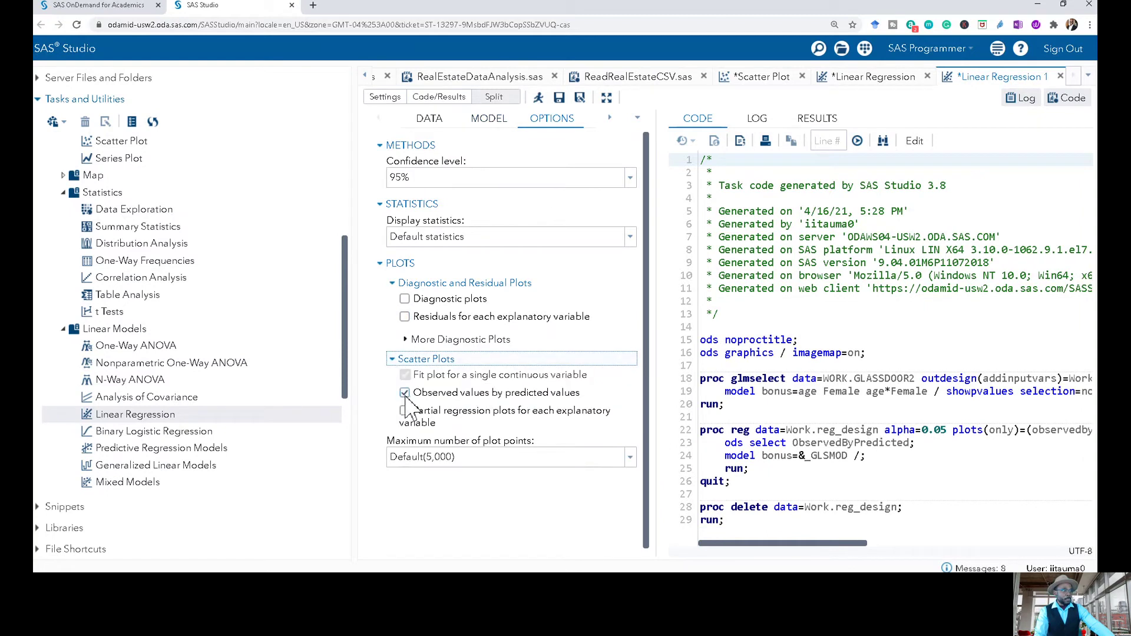
left_click(405, 392)
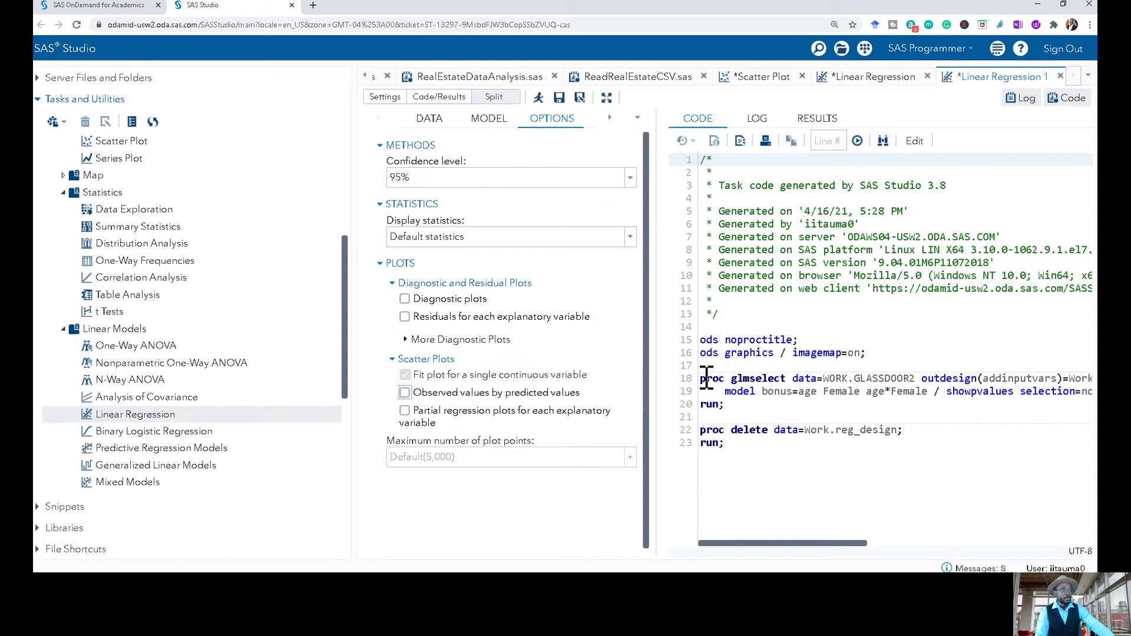
left_click(538, 98)
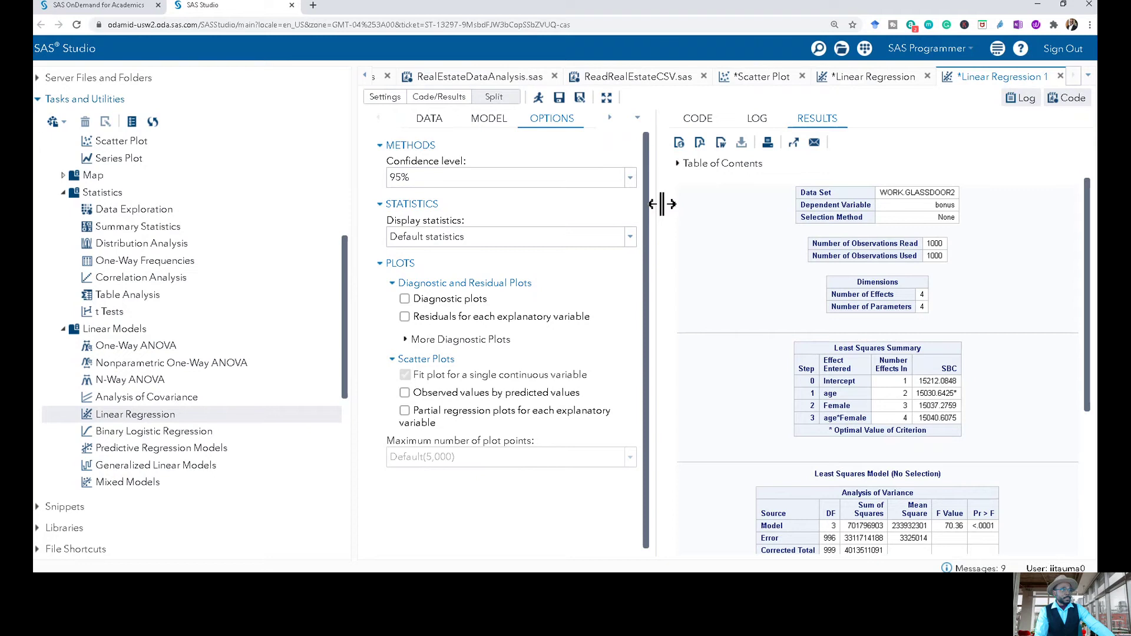
Widen the results pane and review the regression: R-square 0.1749, intercept 8570.98, age −51.45, Female 698.33, age*Female −15.38.
left_click_drag(662, 204, 499, 212)
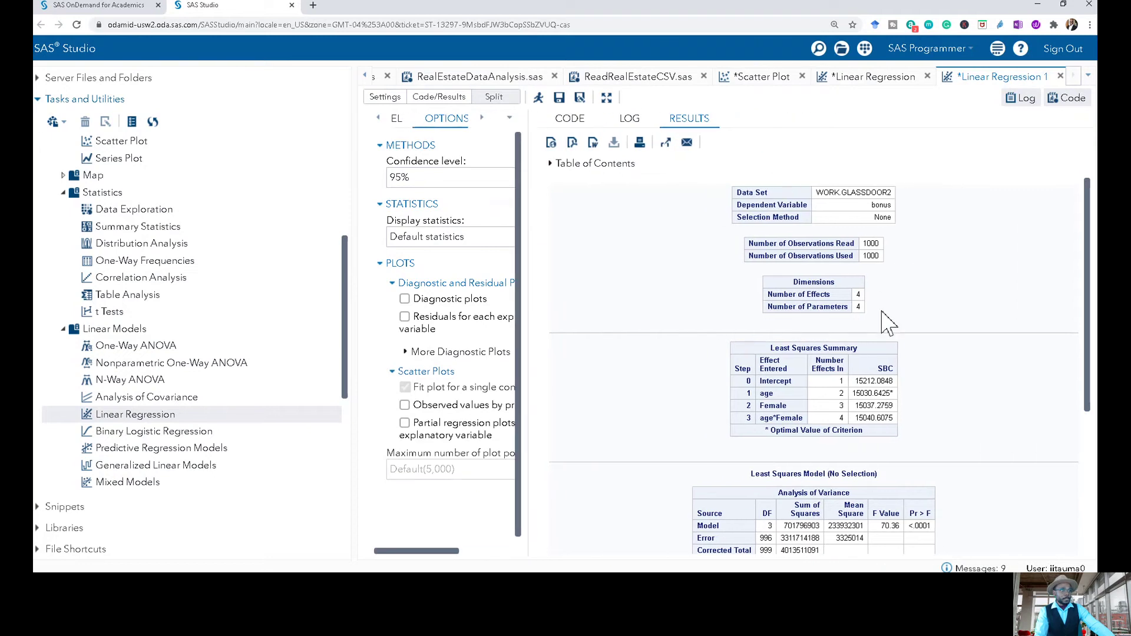
scroll(891, 335, "down", 1)
scroll(891, 334, "down", 3)
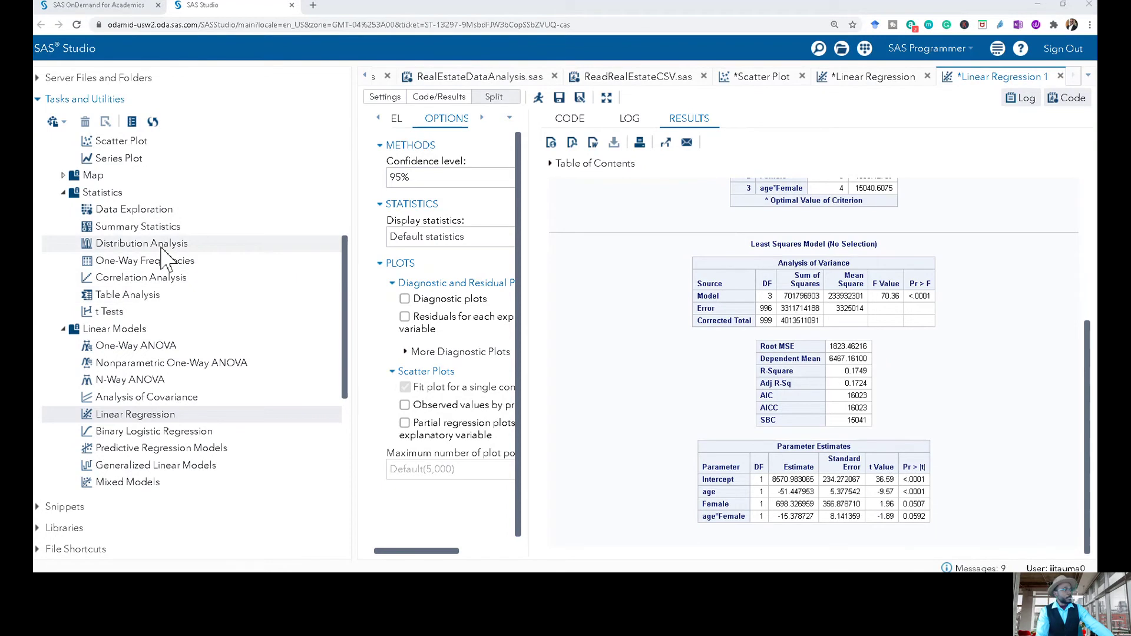
scroll(168, 259, "up", 4)
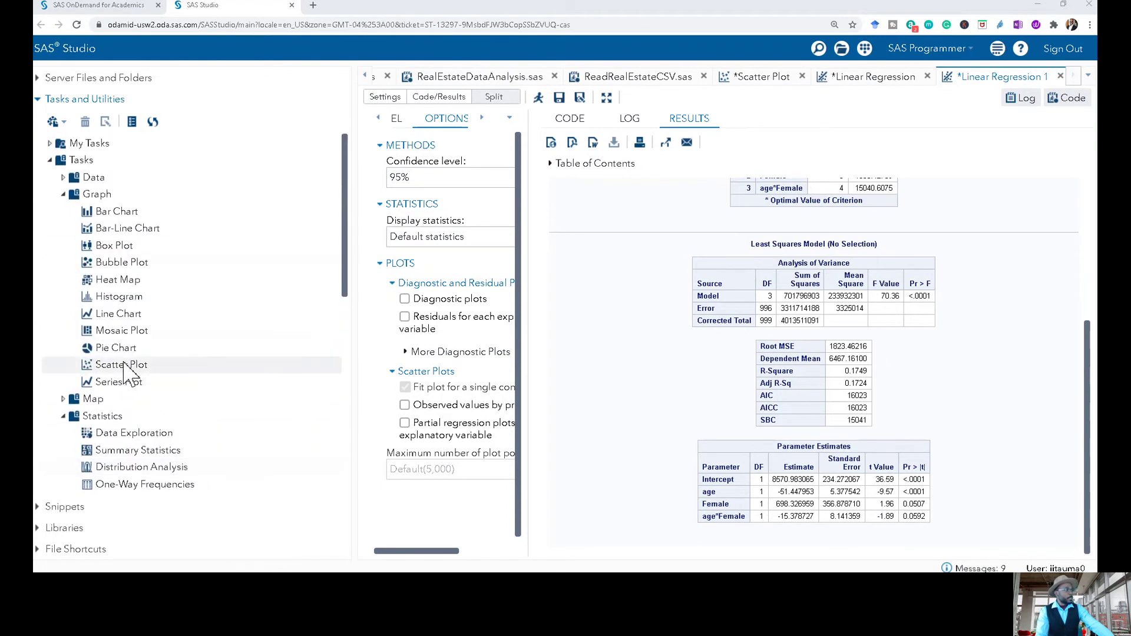
Start a new Scatter Plot task on WORK.GLASSDOOR2 and assign bonus to the Y axis.
double_click(121, 365)
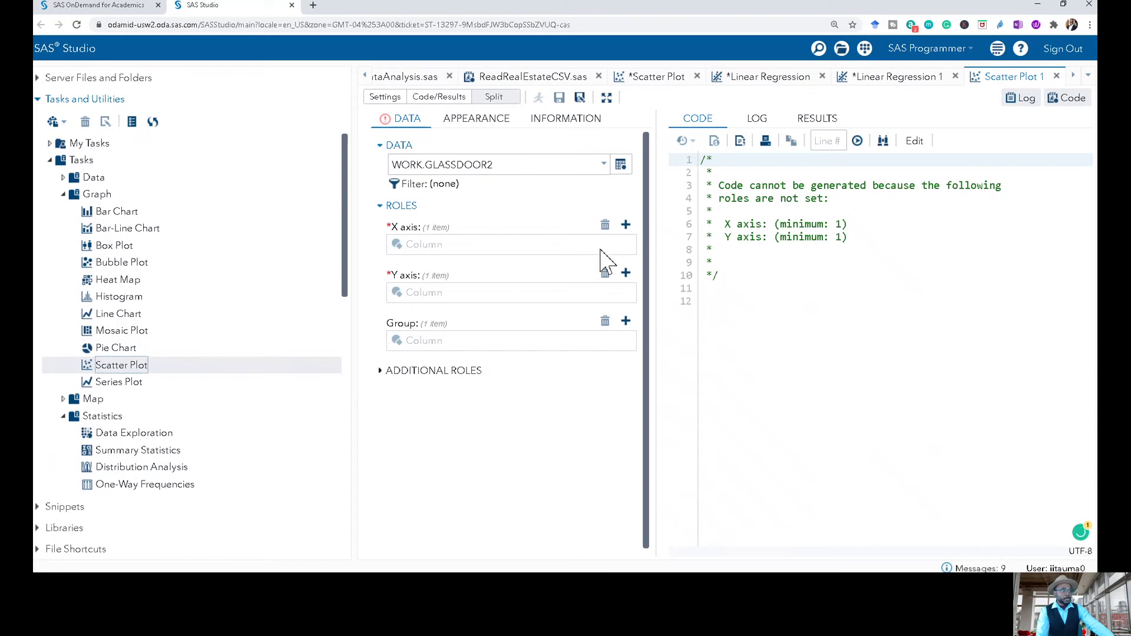
left_click(625, 224)
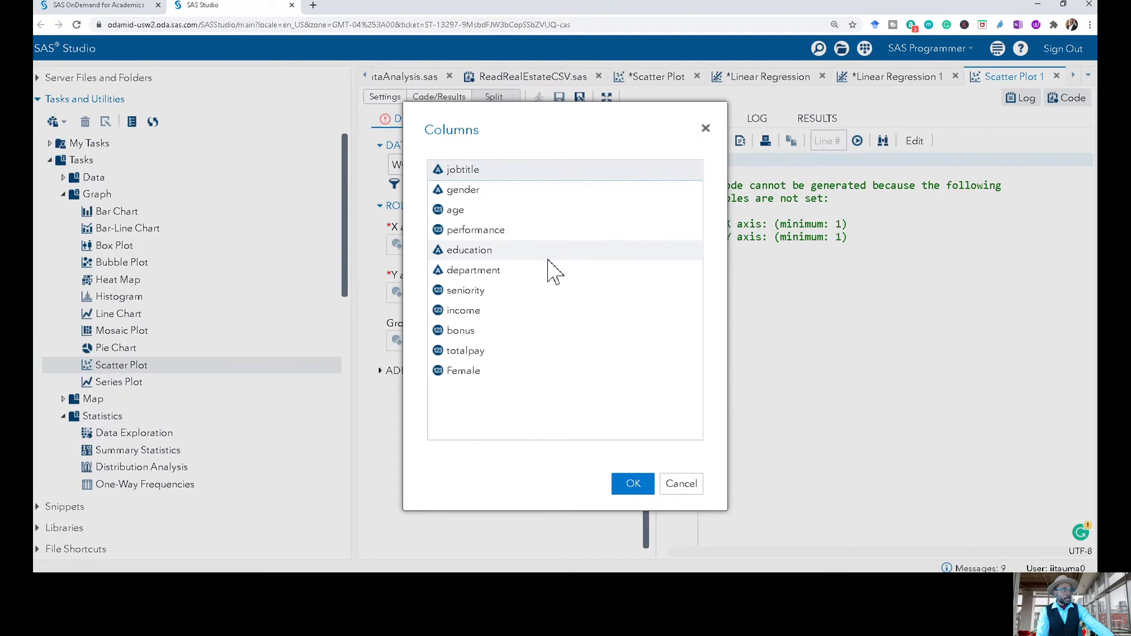
left_click(468, 330)
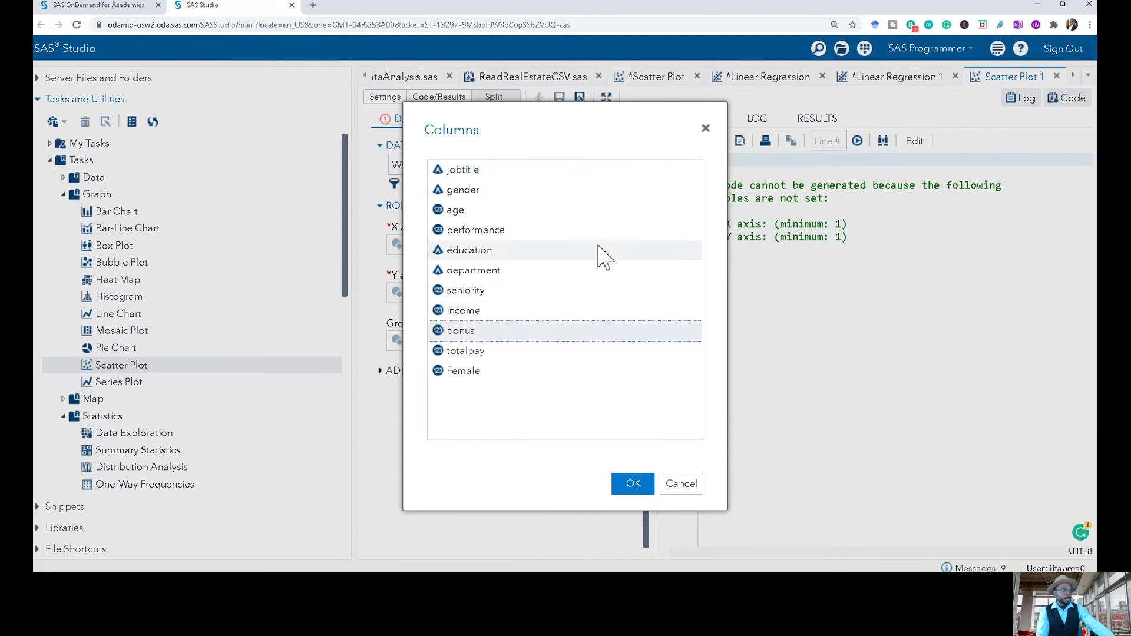
left_click(709, 130)
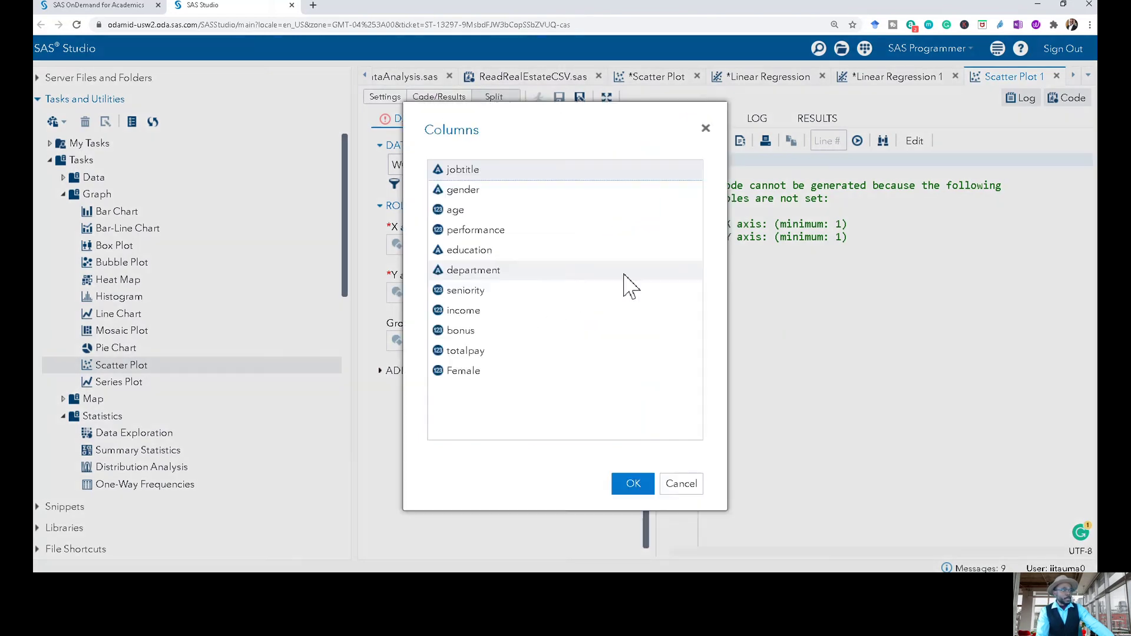
left_click(626, 275)
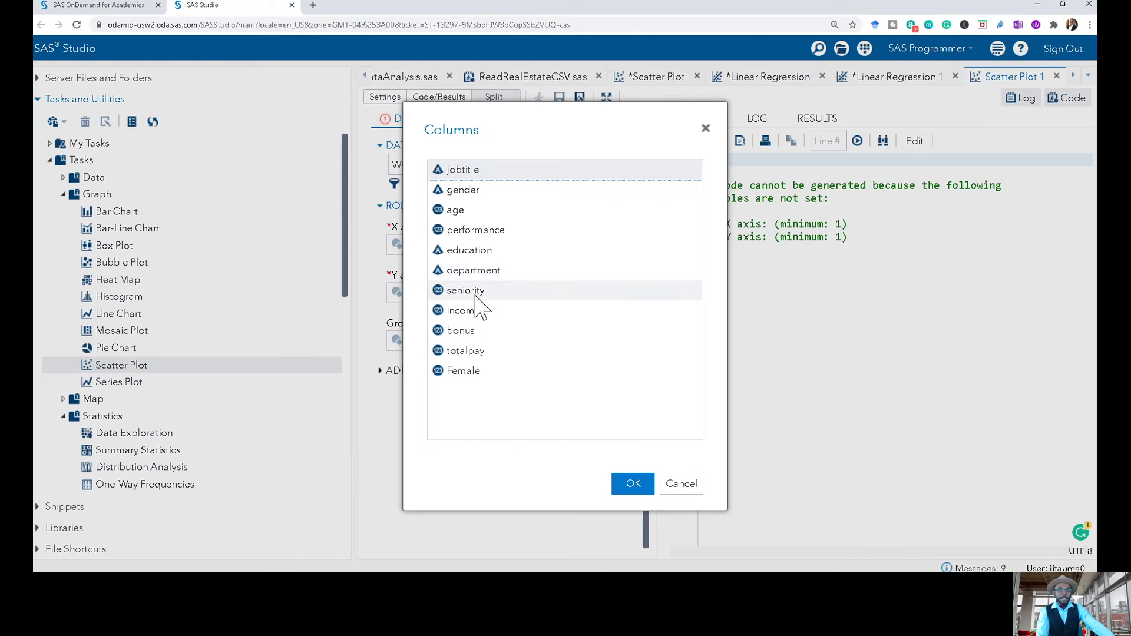
left_click(474, 338)
left_click(626, 487)
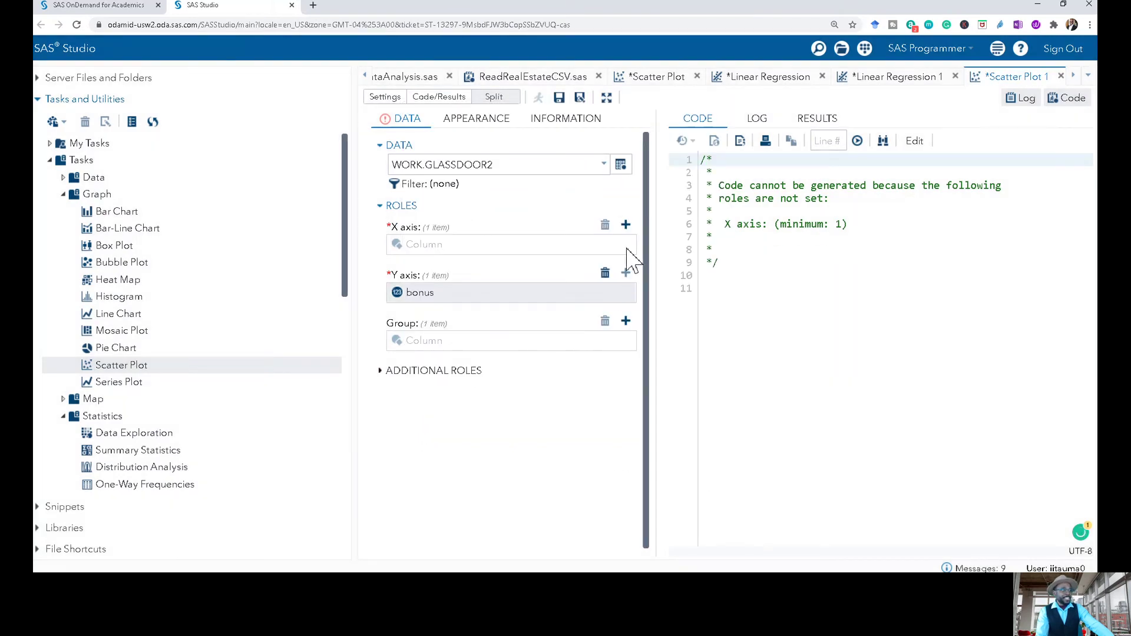
Assign age to the X axis and gender as the group variable, adding group=gender to the code.
left_click(625, 225)
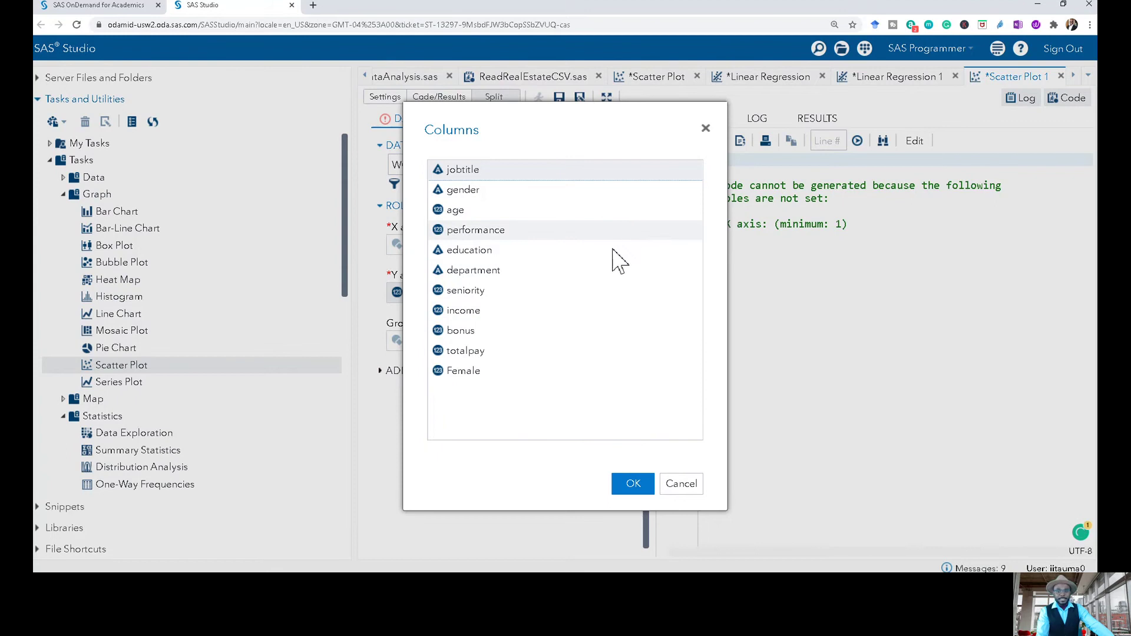
left_click(468, 211)
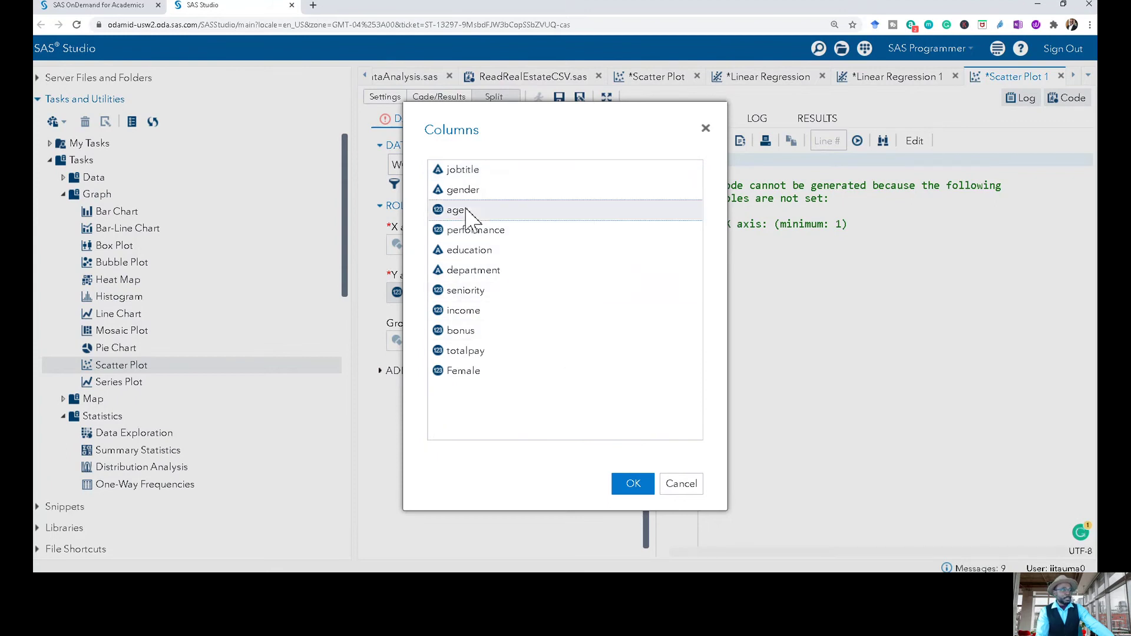
left_click(631, 487)
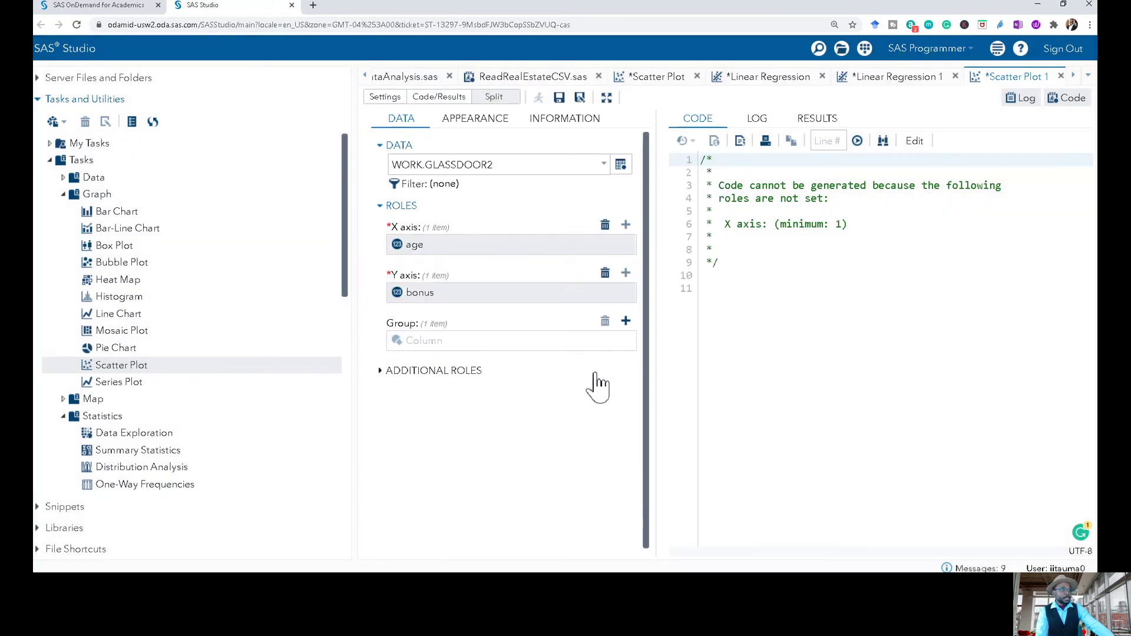
left_click(626, 321)
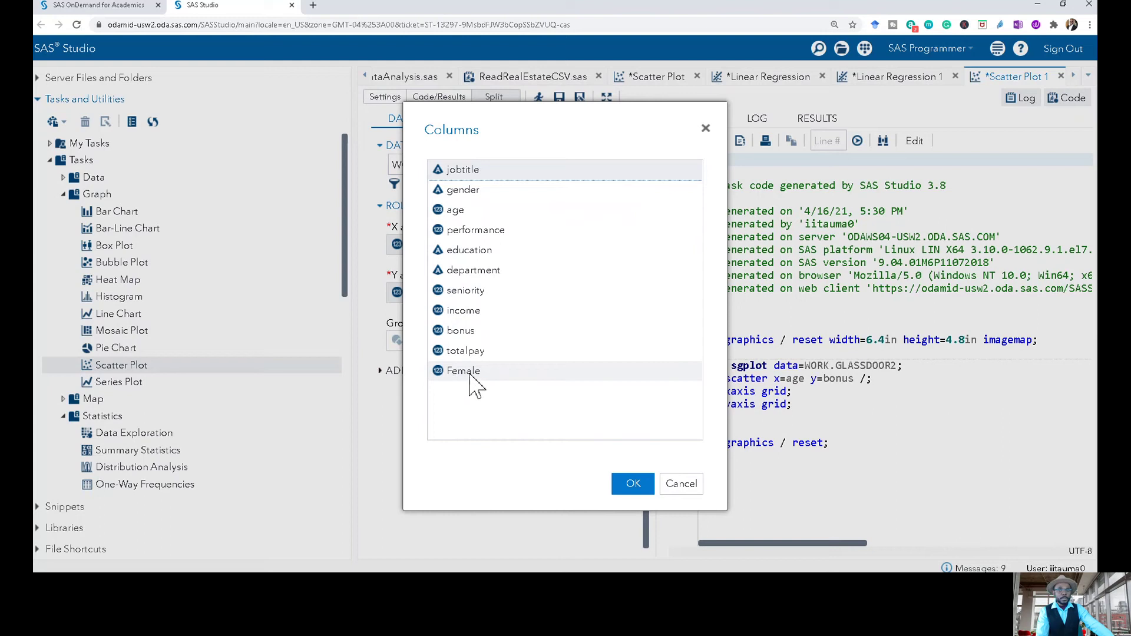
left_click(465, 190)
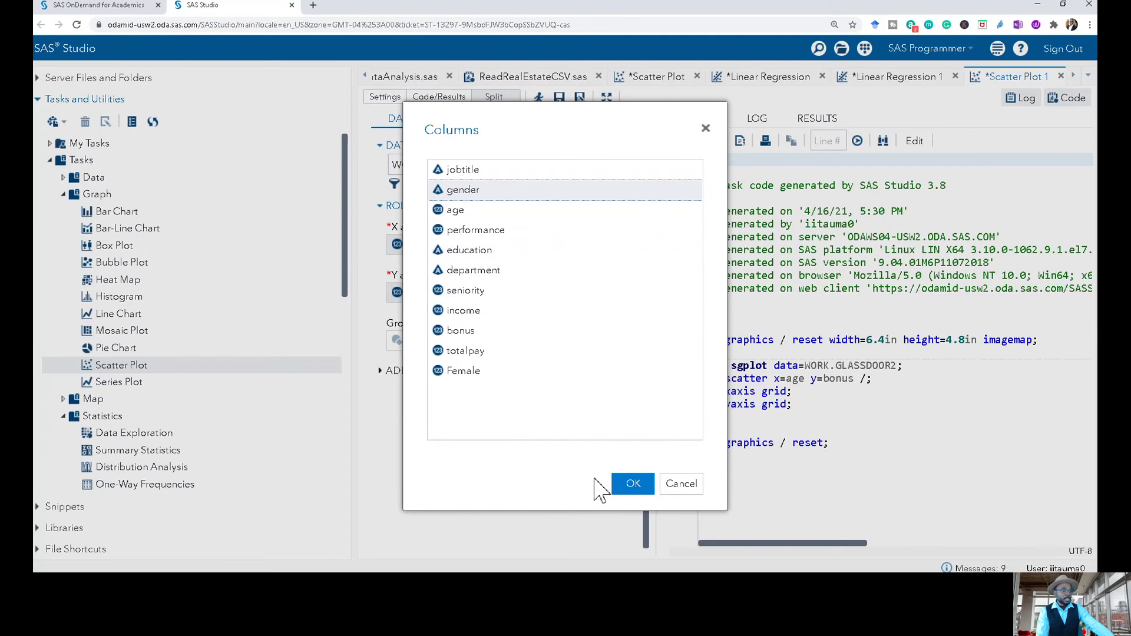
left_click(634, 489)
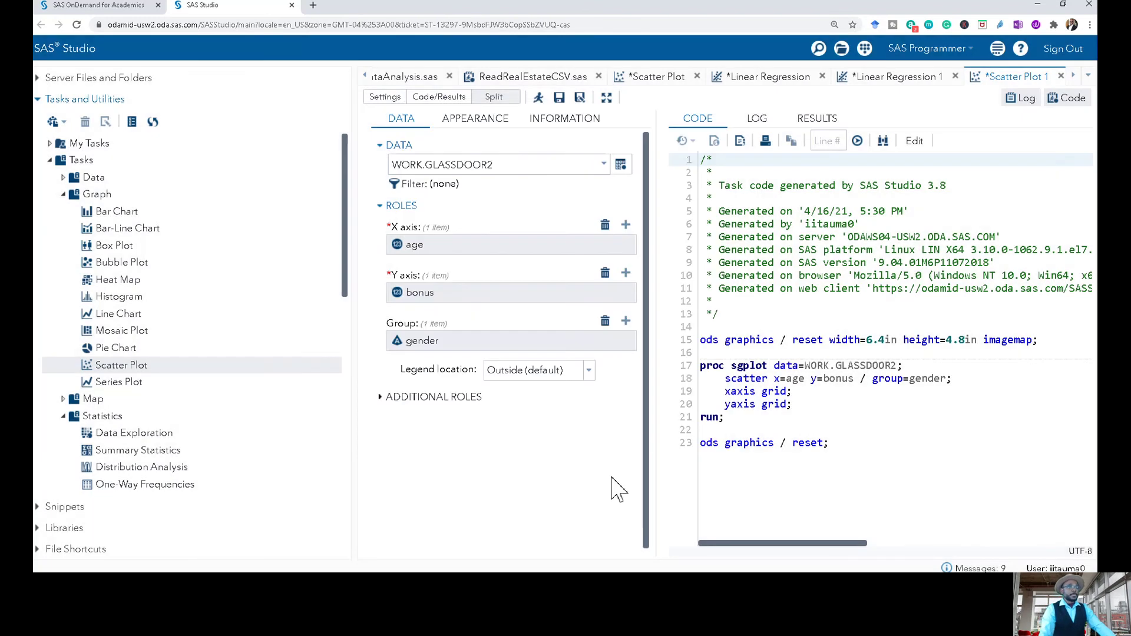
left_click(878, 379)
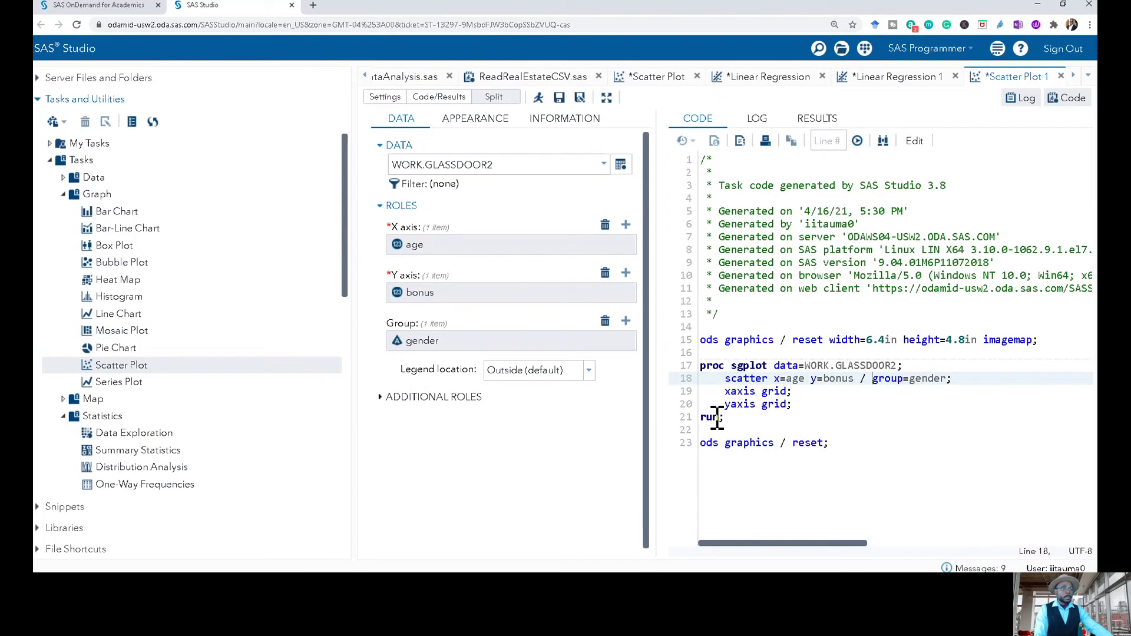
Run the Scatter Plot 1 task and enlarge the results to view the Female/Male bonus-versus-age plot.
left_click(540, 98)
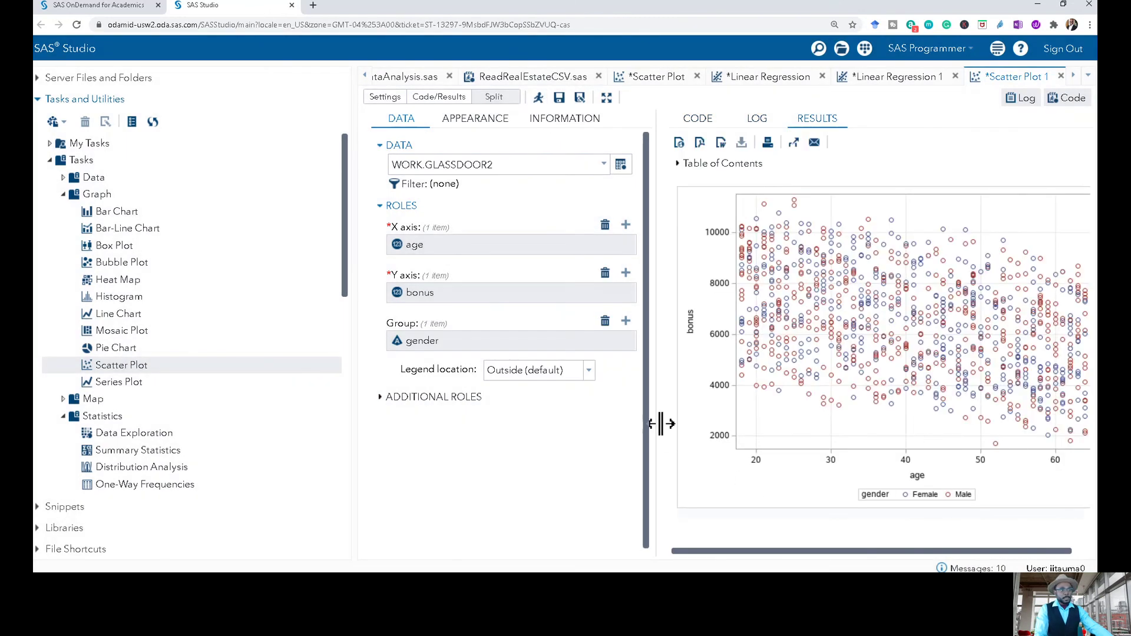
left_click_drag(657, 424, 394, 440)
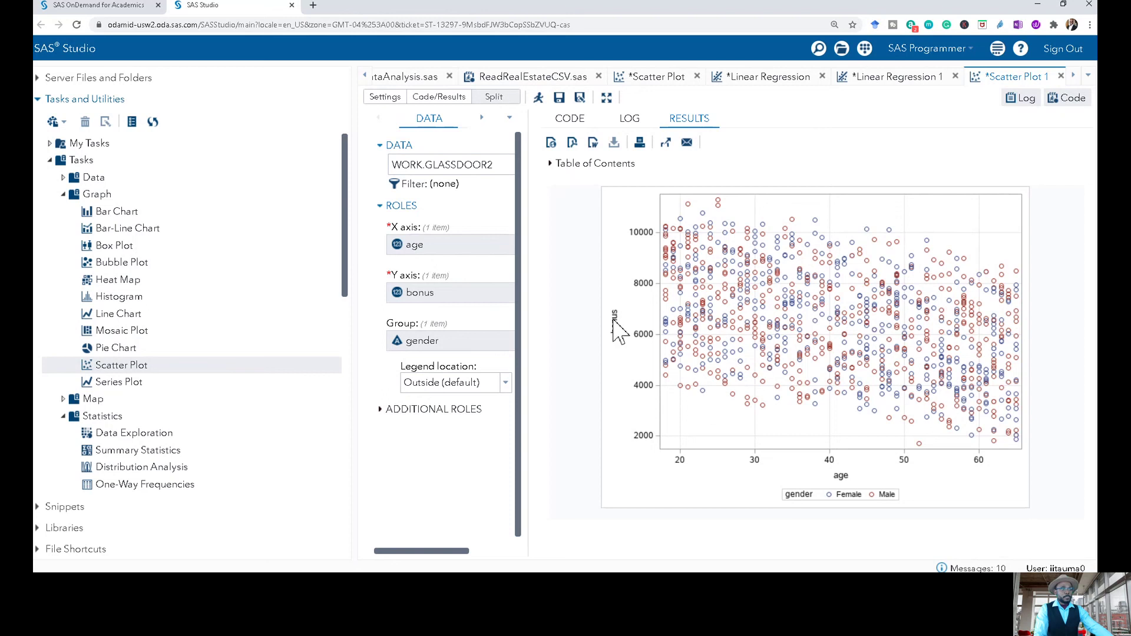